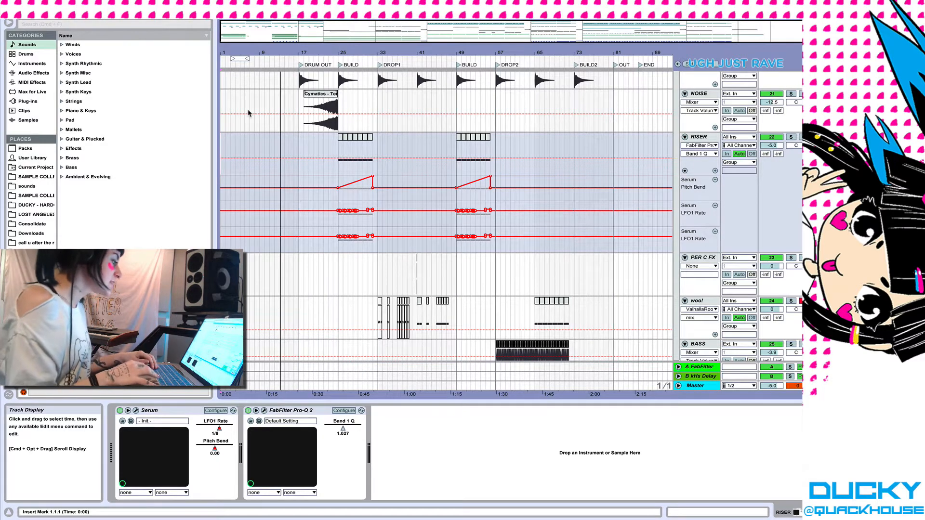
Step: Play the arrangement from bar 1, starting on the dry snare track
scroll(273, 174, "up", 5)
scroll(273, 173, "up", 2)
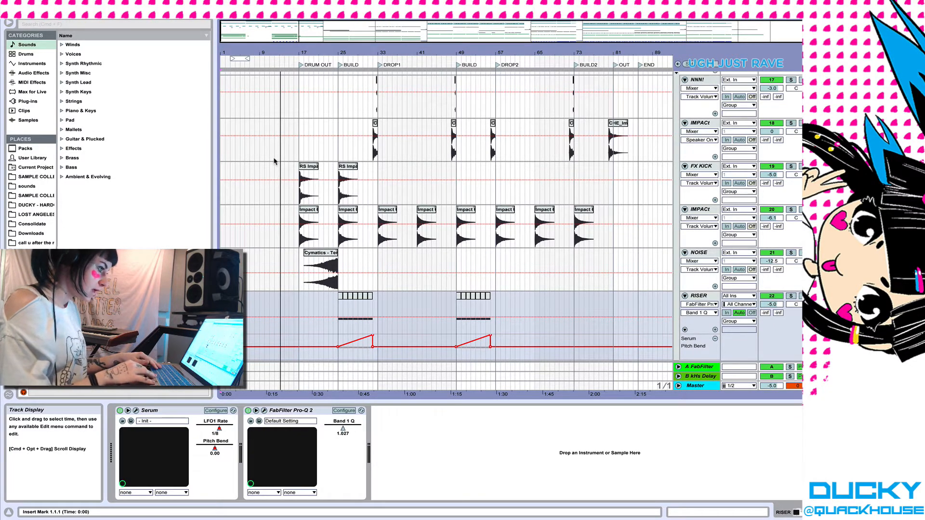
scroll(273, 161, "up", 6)
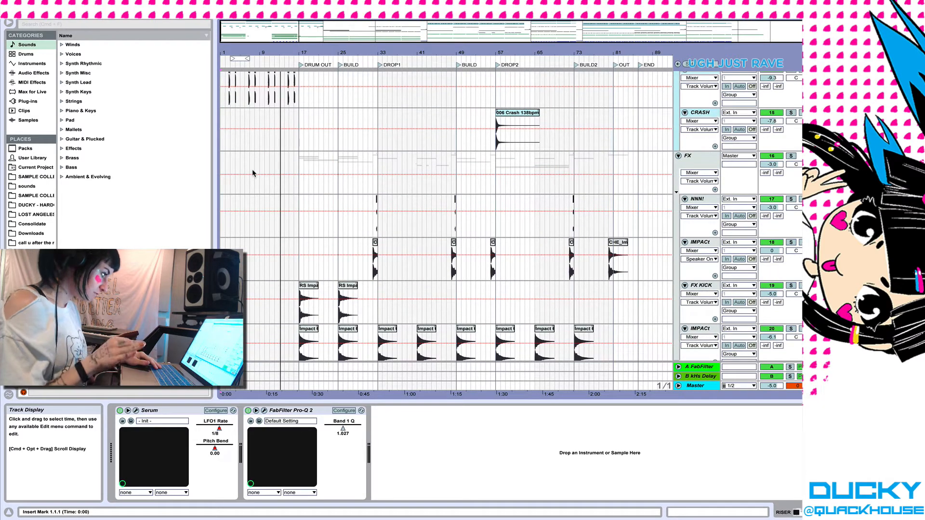
scroll(284, 118, "up", 6)
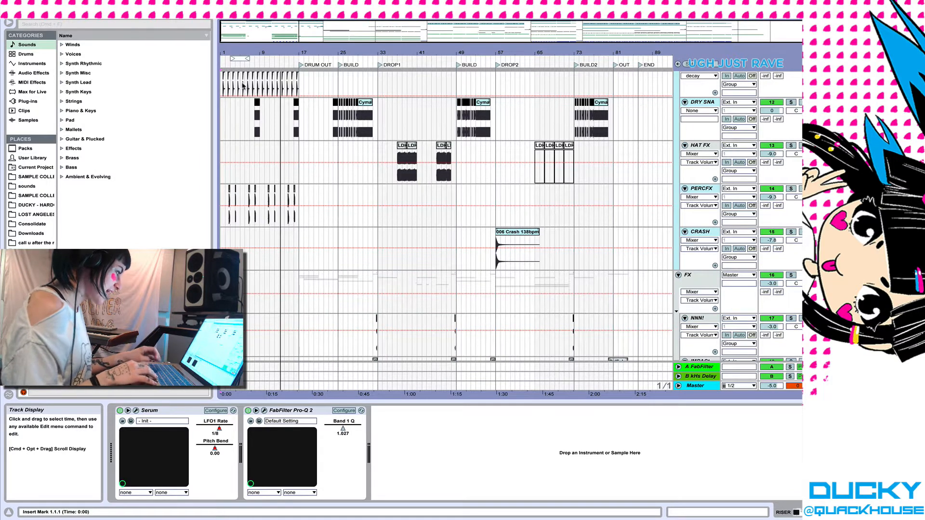
scroll(236, 130, "up", 1)
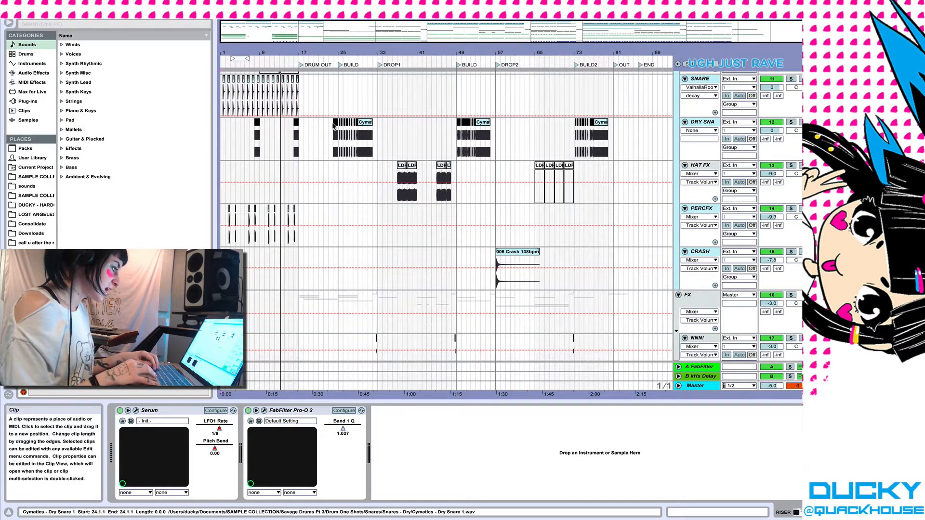
left_click(223, 146)
left_click(223, 149)
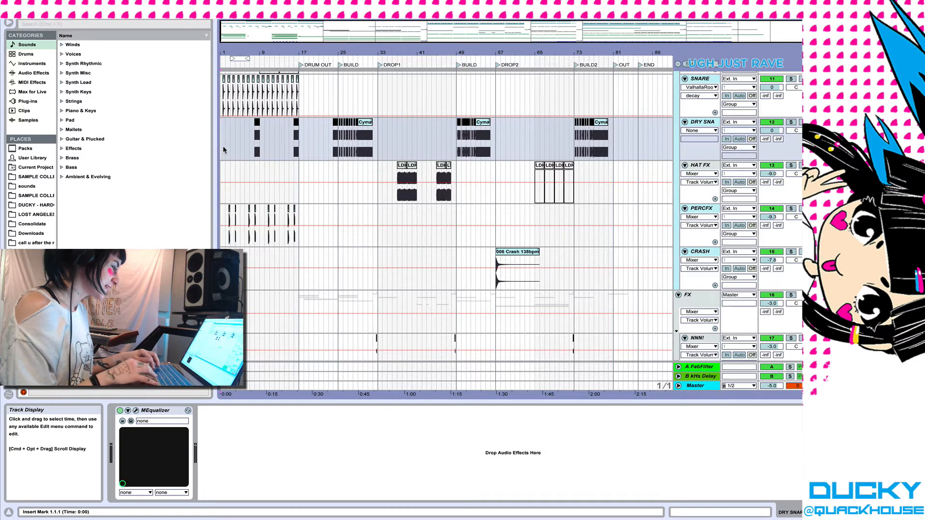
key("space")
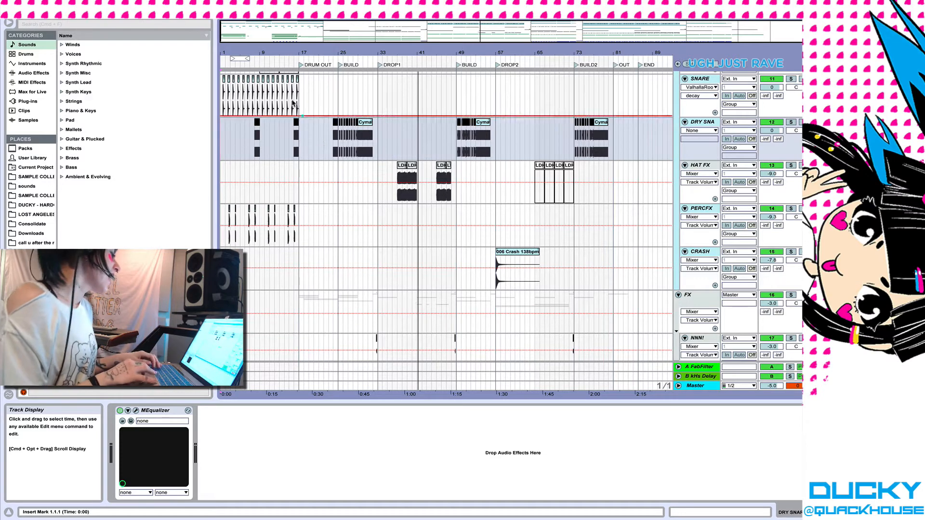
Step: Select the first clip on the 5 Kick 2 track, inspect its Kick 2 plug-in and close it
left_click_drag(245, 50, 268, 205)
scroll(268, 204, "up", 5)
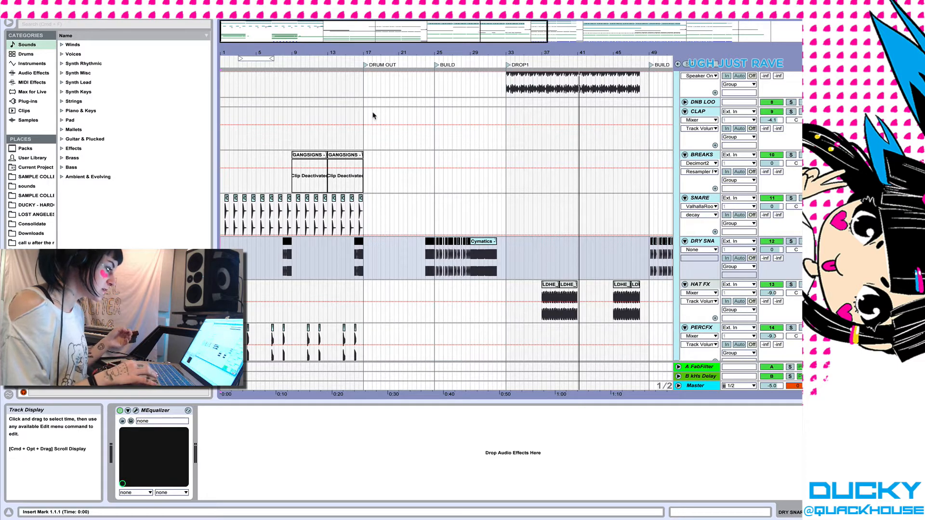
scroll(257, 261, "down", 2)
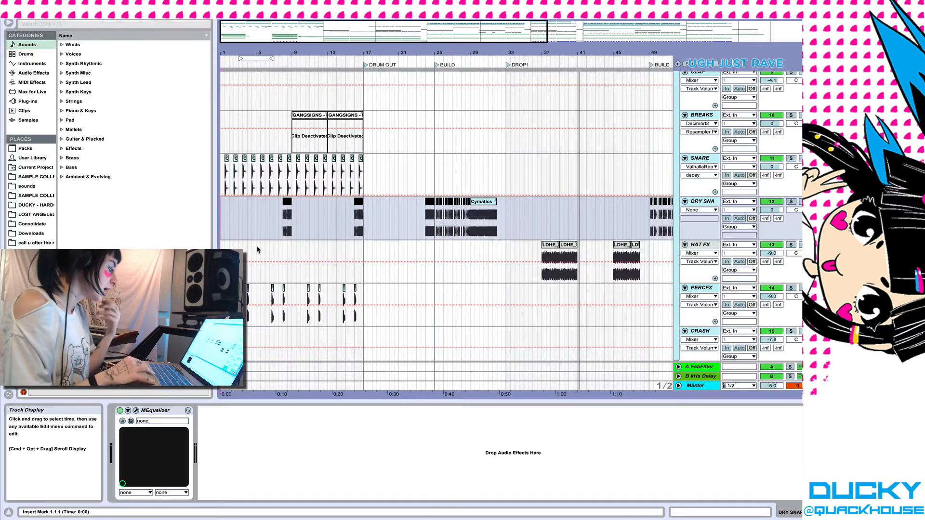
scroll(257, 250, "up", 10)
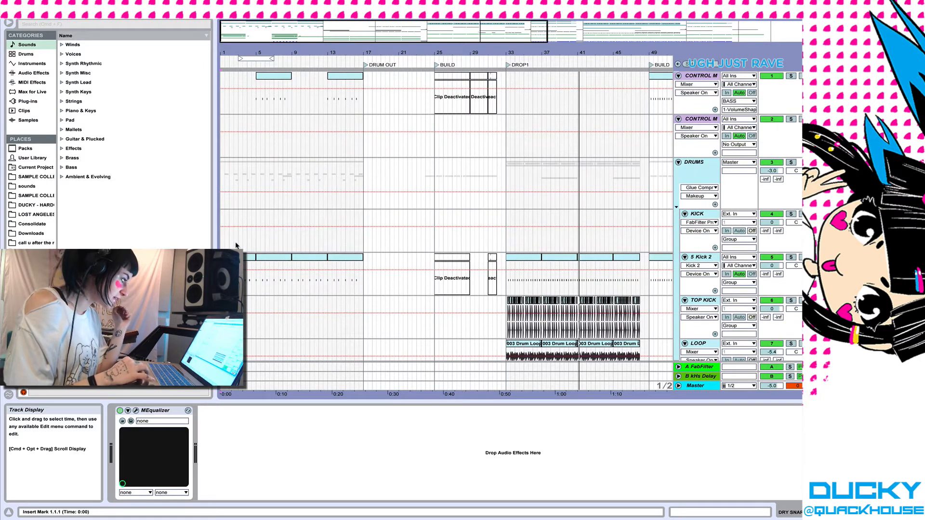
scroll(236, 246, "down", 5)
left_click(236, 188)
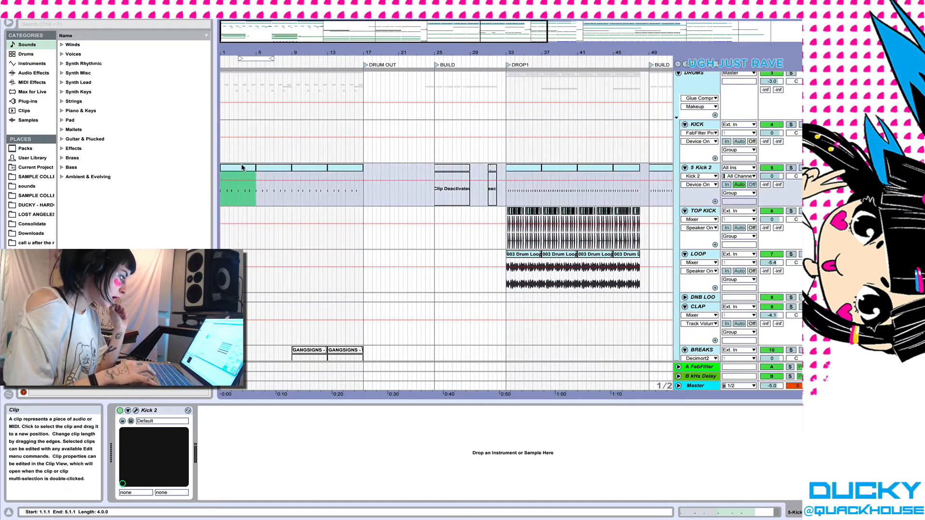
left_click(700, 169)
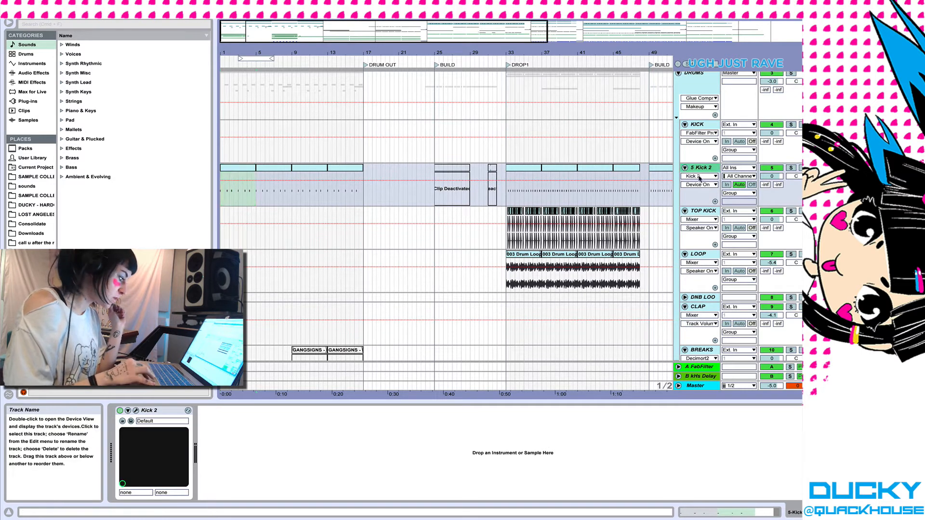
left_click(136, 411)
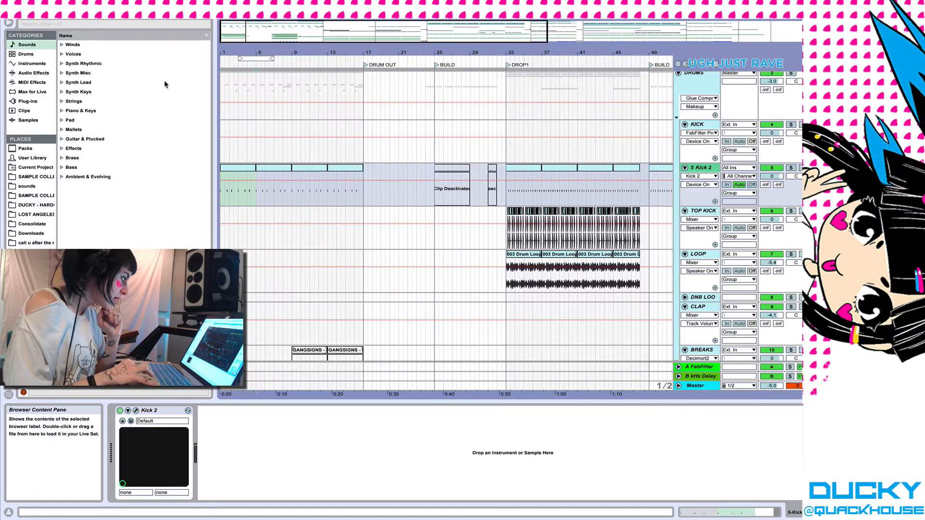
left_click(162, 82)
Step: Examine the clip placement on the snare, dry snare and percussion FX tracks in the section before DRUM OUT
scroll(281, 207, "down", 10)
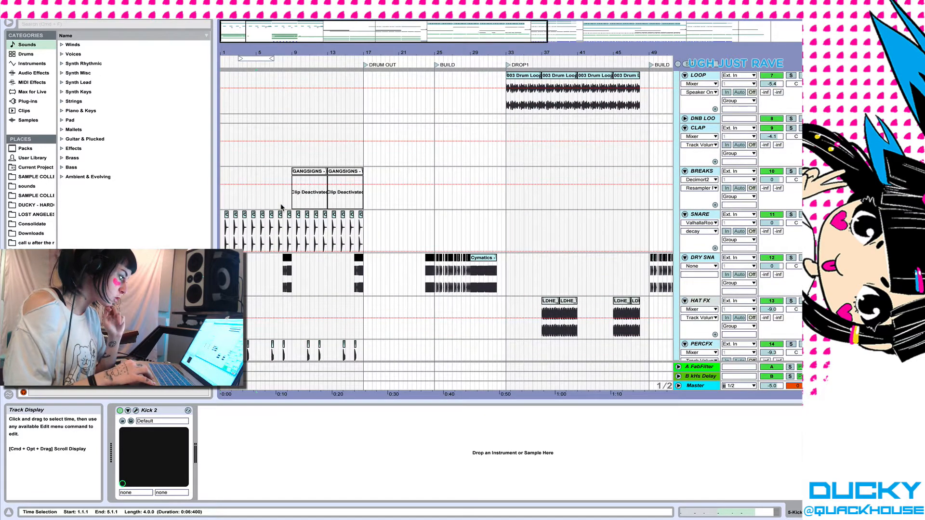
scroll(281, 208, "down", 2)
left_click_drag(256, 50, 256, 55)
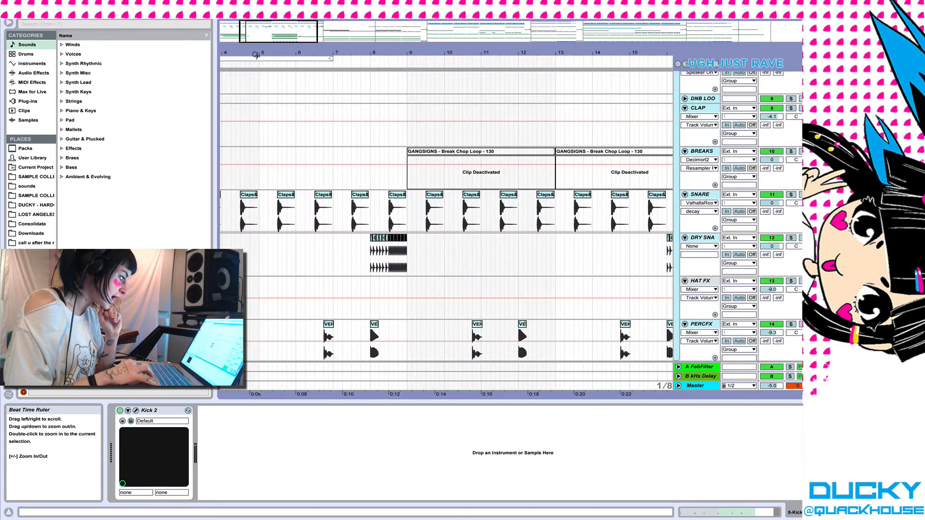
scroll(293, 262, "down", 1)
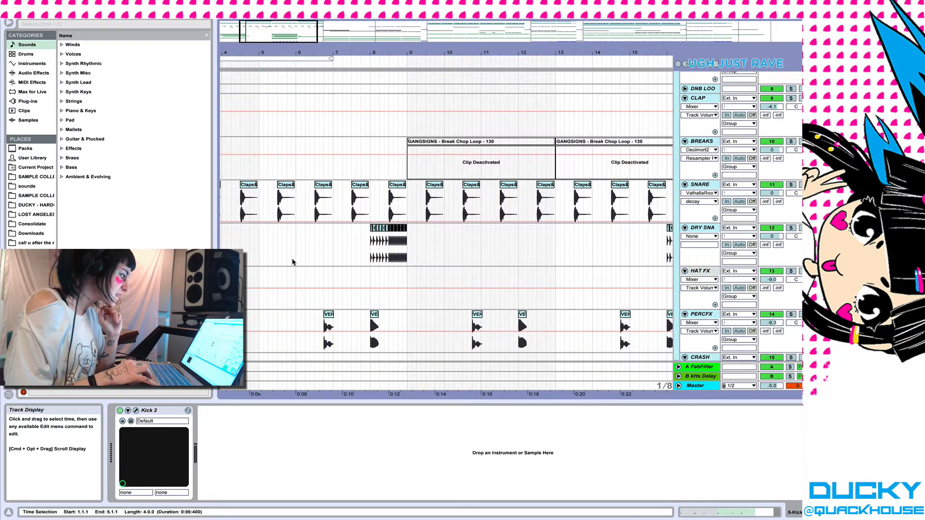
scroll(293, 262, "down", 1)
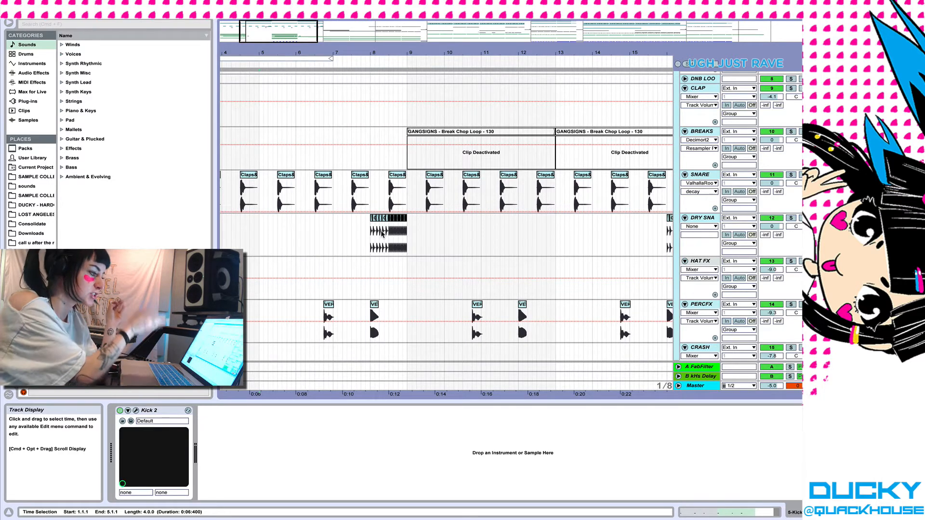
scroll(382, 234, "left", 3)
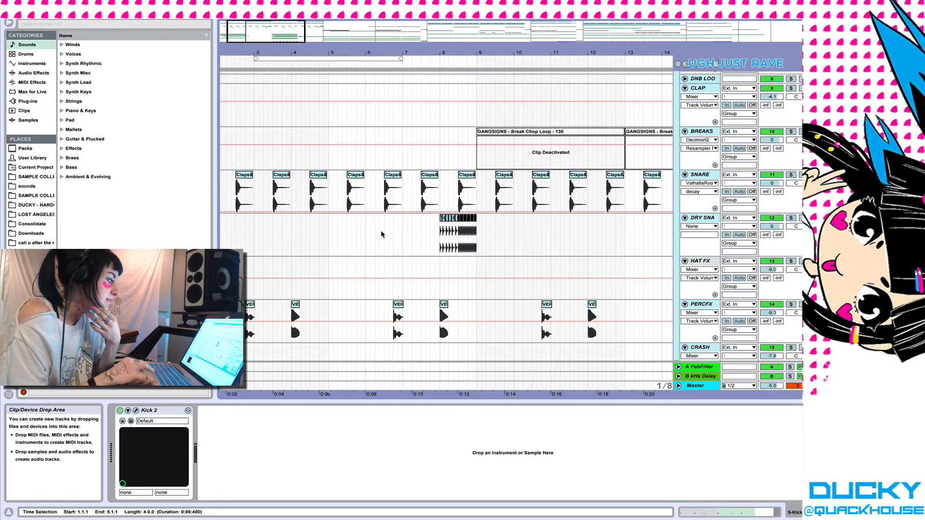
left_click_drag(334, 53, 334, 29)
scroll(237, 202, "down", 8)
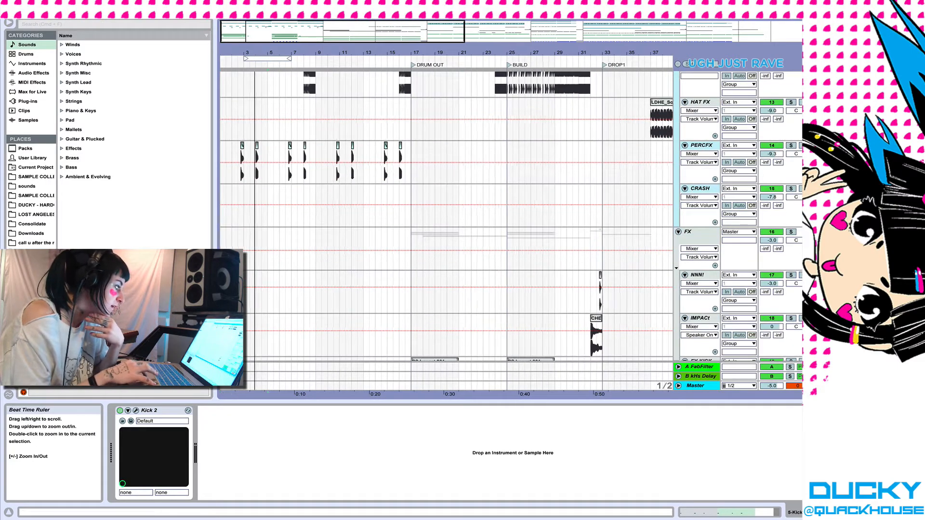
left_click_drag(252, 65, 282, 182)
scroll(283, 183, "up", 4)
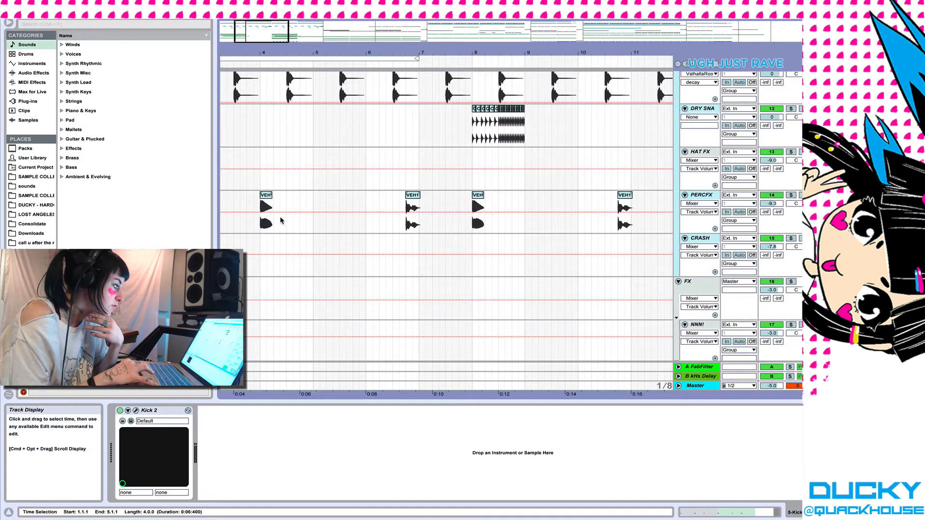
scroll(460, 224, "up", 2)
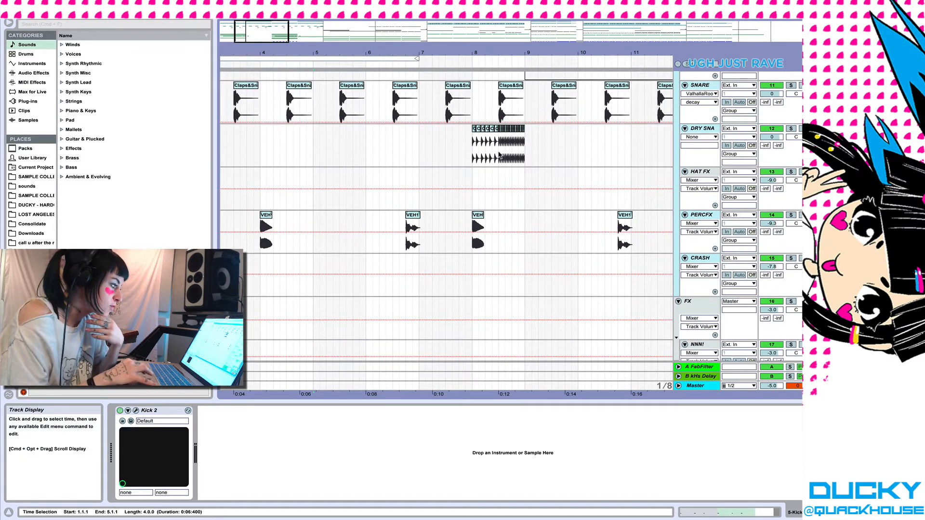
left_click_drag(467, 52, 468, 28)
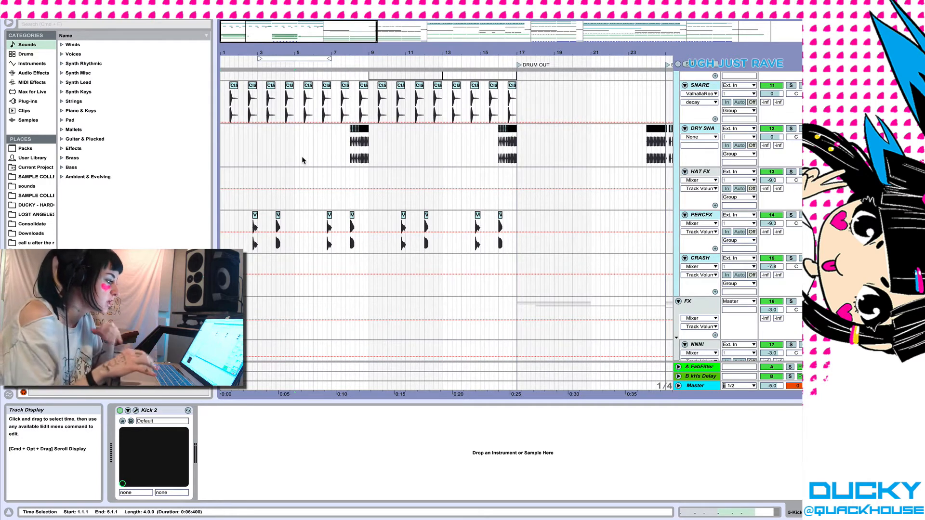
Step: Select the bar 1 clip on the first ACCENT track to show its device chain
scroll(302, 160, "down", 10)
scroll(302, 160, "down", 15)
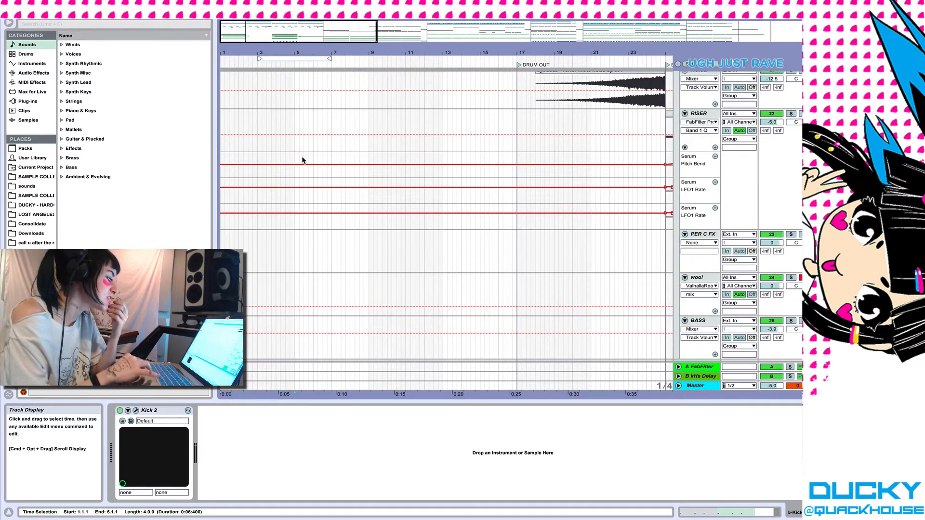
scroll(302, 160, "down", 20)
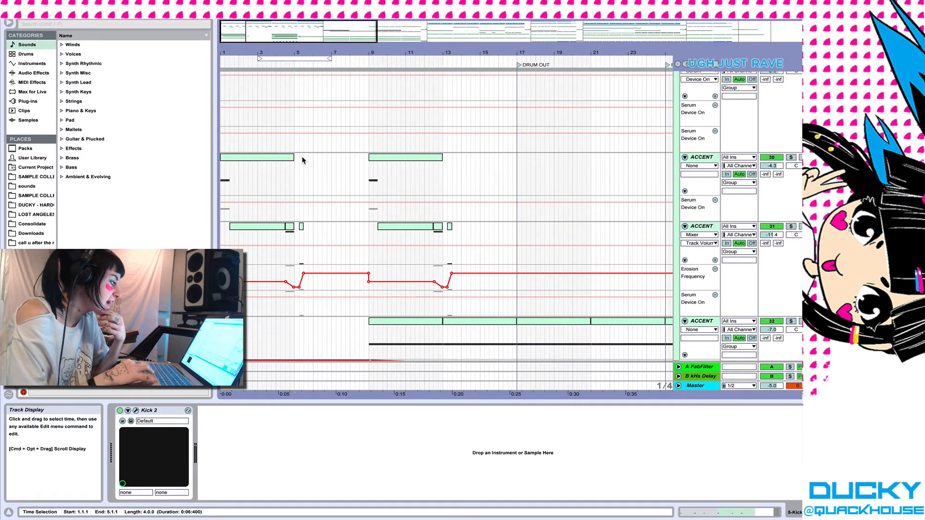
left_click(242, 163)
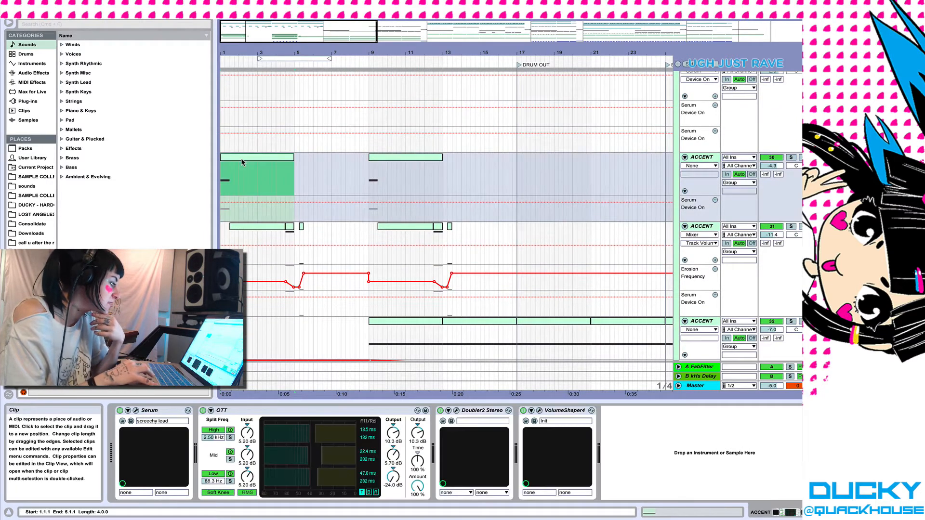
Step: Solo the first DROP synth track, audition it from bar 33 at DROP1, and turn the solo off
scroll(316, 157, "right", 2)
scroll(316, 157, "right", 15)
scroll(316, 157, "up", 10)
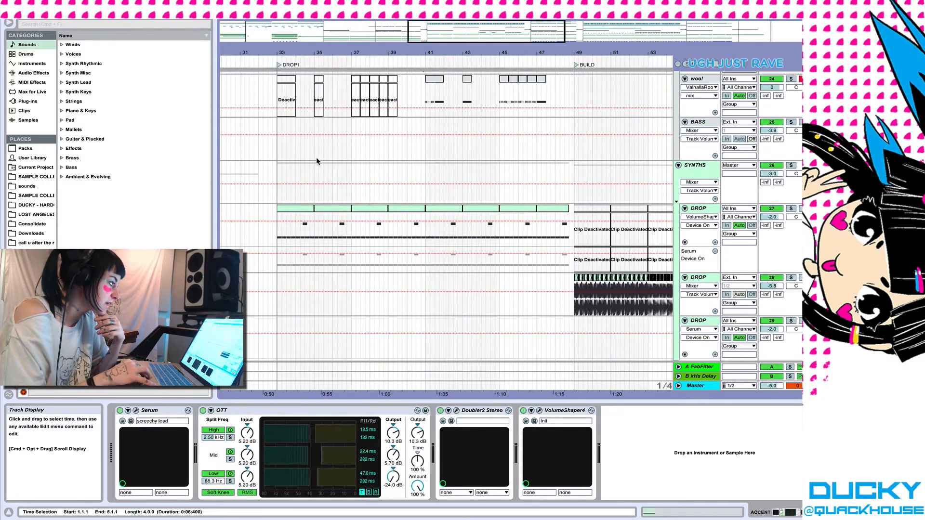
left_click(790, 209)
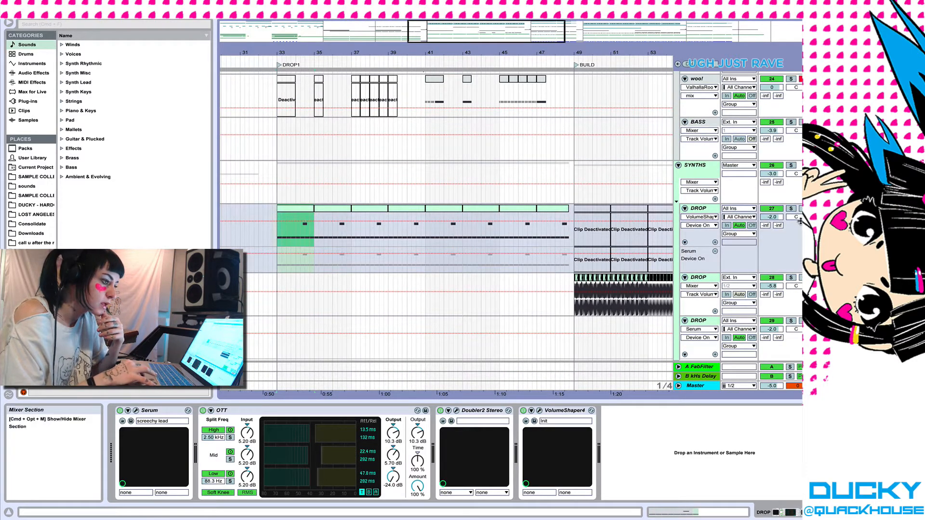
key("space")
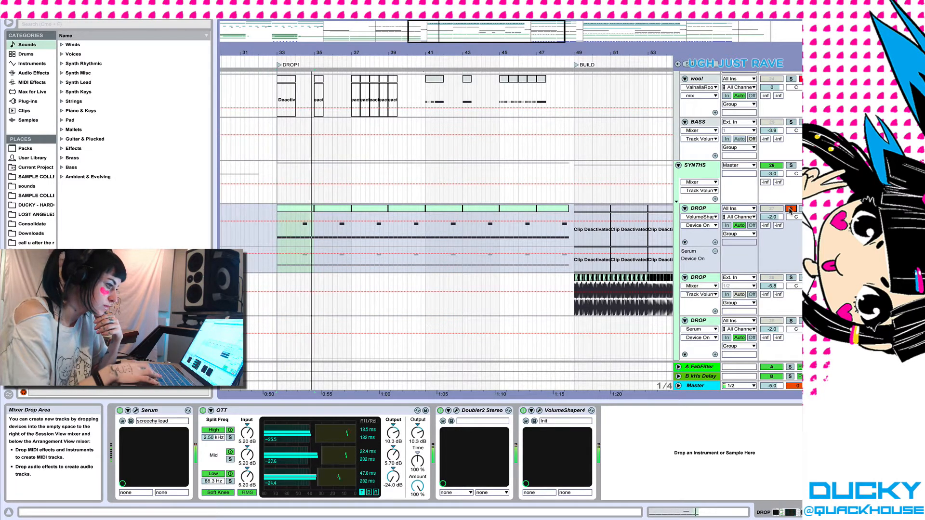
key("space")
left_click(790, 210)
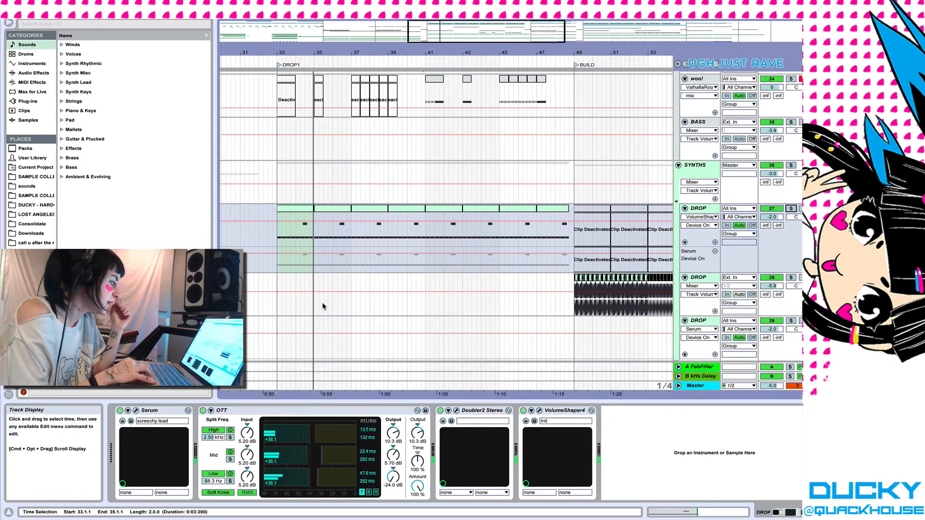
Step: Return to the intro and select the first clip on ACCENT track 30, bars 1 to 5
scroll(323, 307, "left", 5)
scroll(322, 307, "left", 5)
scroll(323, 306, "down", 5)
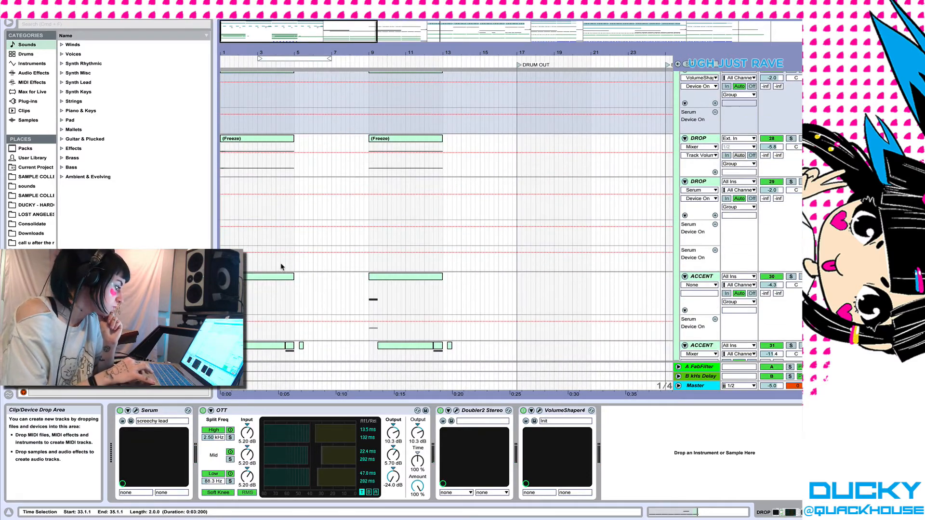
left_click(268, 282)
scroll(268, 278, "down", 3)
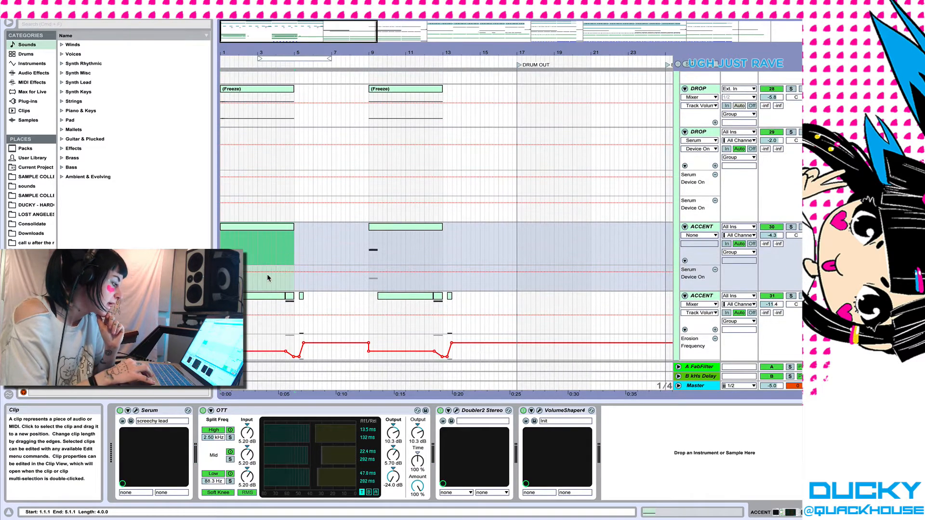
scroll(268, 279, "down", 4)
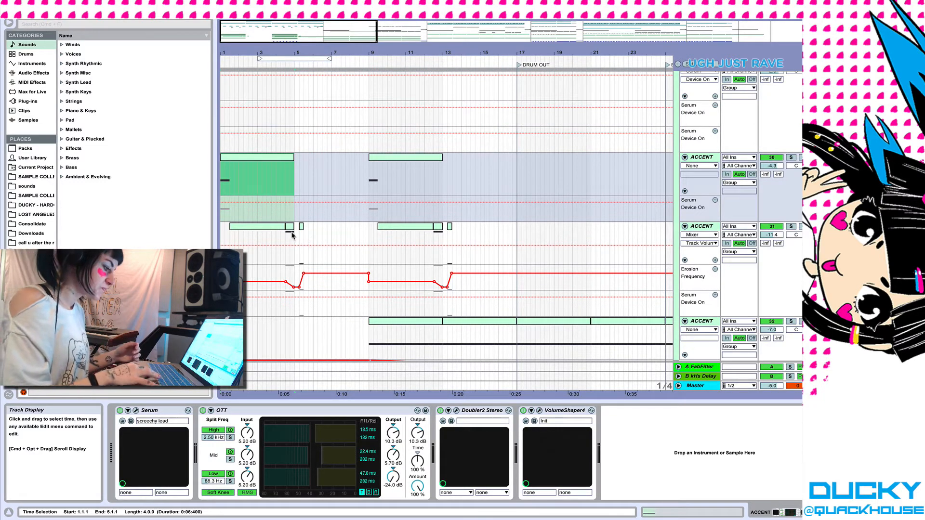
Step: Review the screechy lead's oscillators and effects in Serum, close it, and open the track's VolumeShaper4
left_click(136, 410)
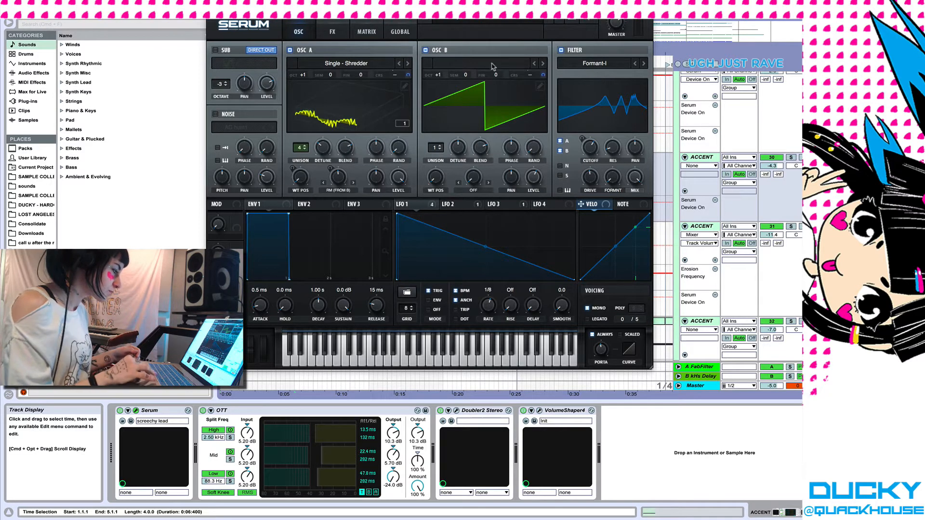
left_click(332, 32)
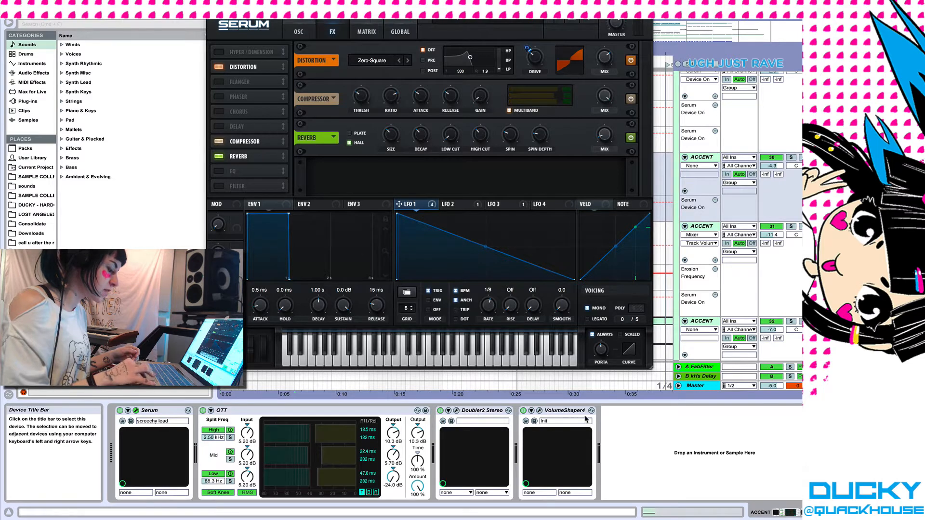
left_click(213, 7)
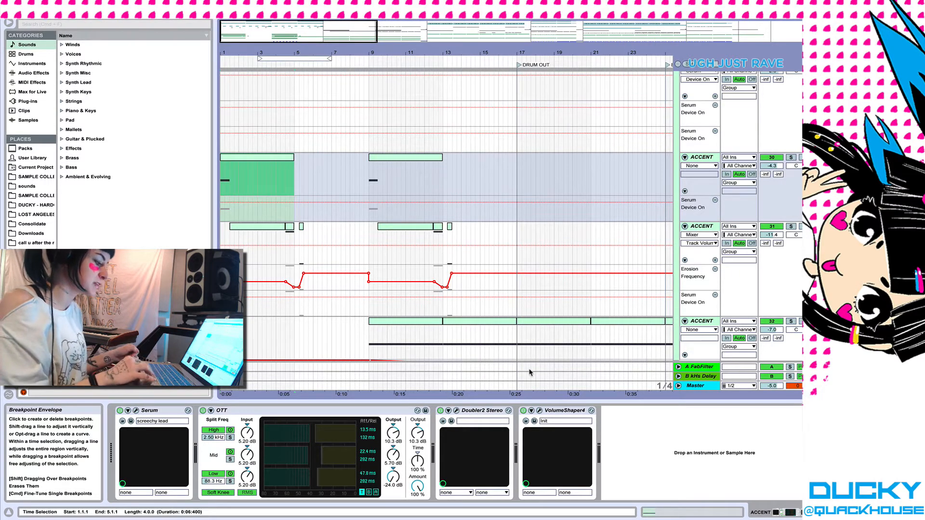
left_click(539, 411)
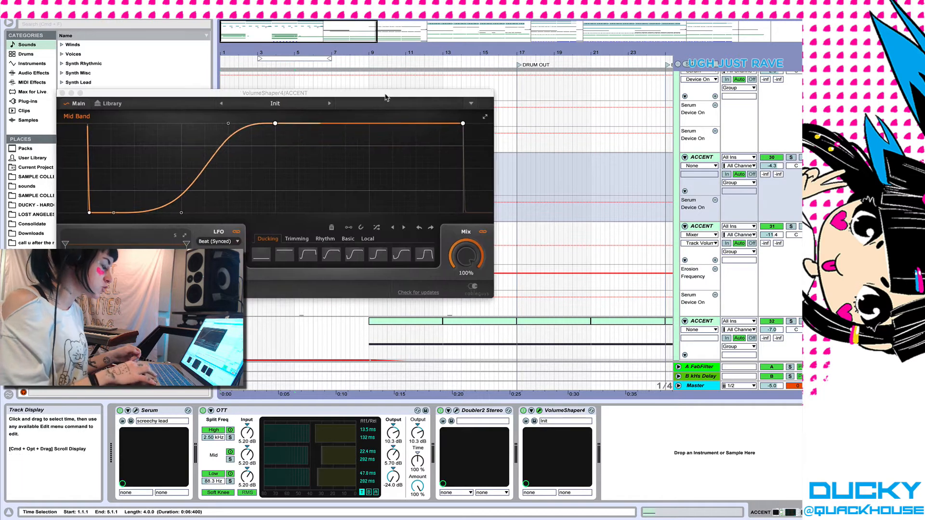
Step: Close VolumeShaper4 and audition the bars 1 to 5 clip on ACCENT track 30 in solo
left_click_drag(381, 105, 599, 70)
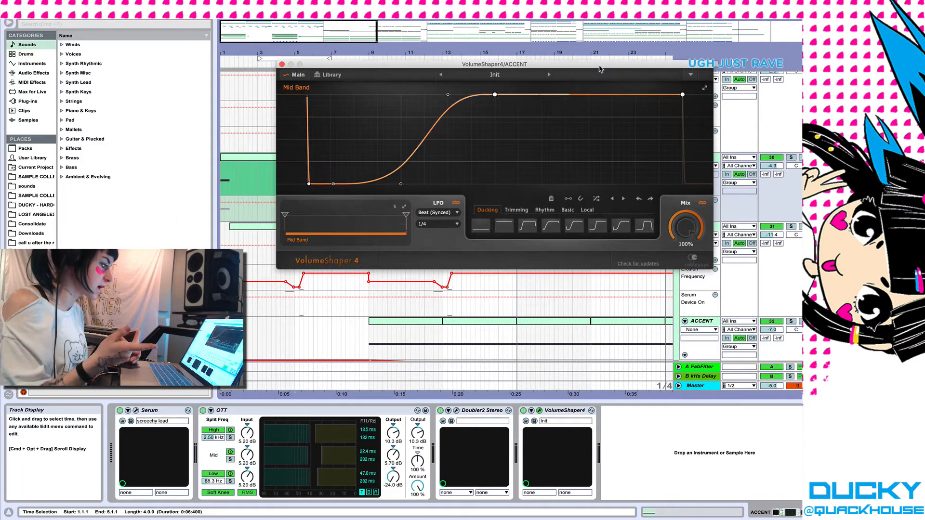
left_click(283, 65)
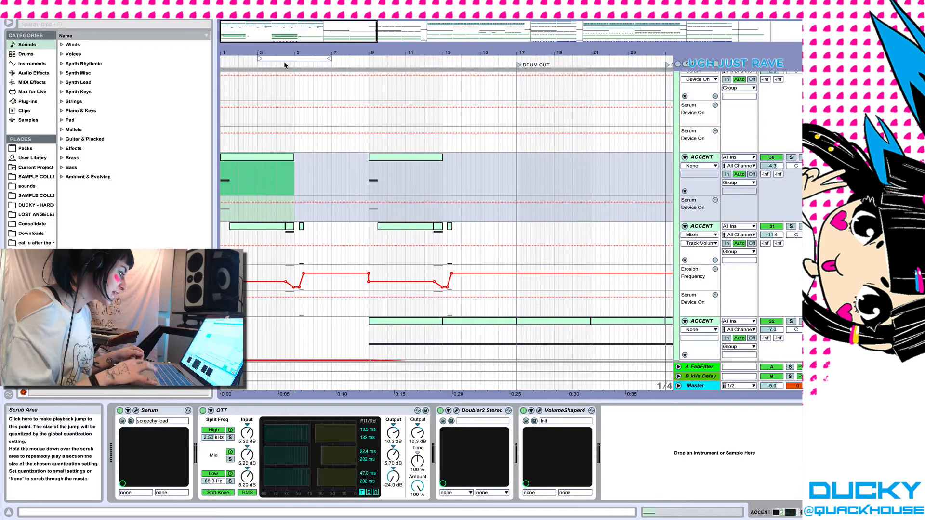
left_click(260, 185)
scroll(260, 193, "down", 2)
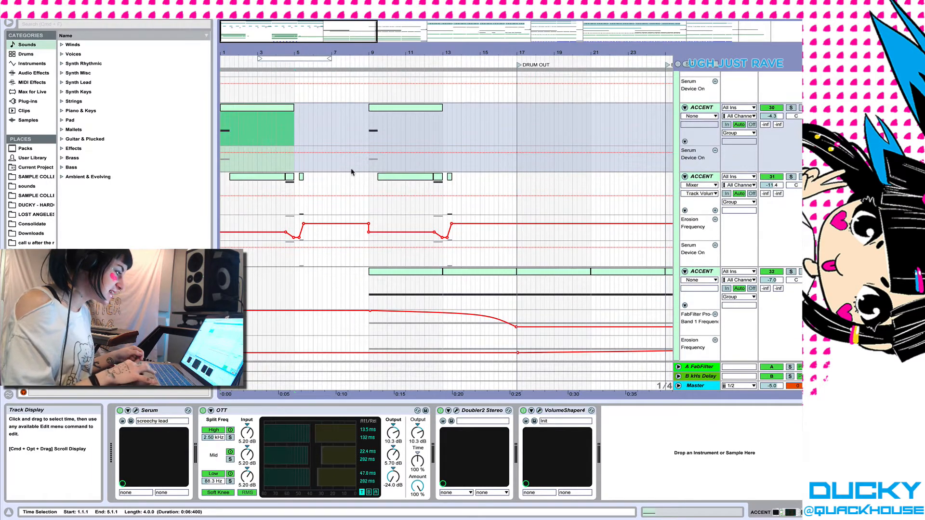
left_click(790, 108)
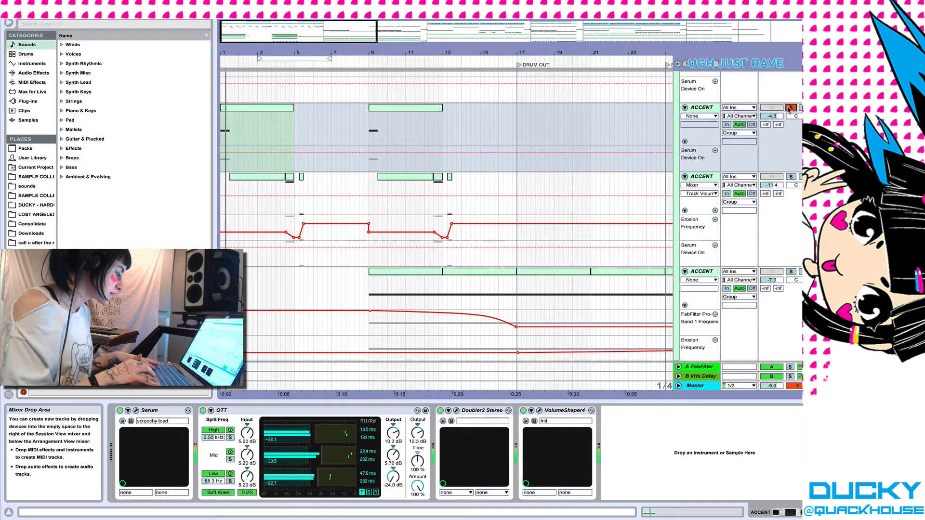
Step: Solo ACCENT track 31 in place of track 30 and audition it from the short clip at bars 4.3 to 5
left_click(293, 184)
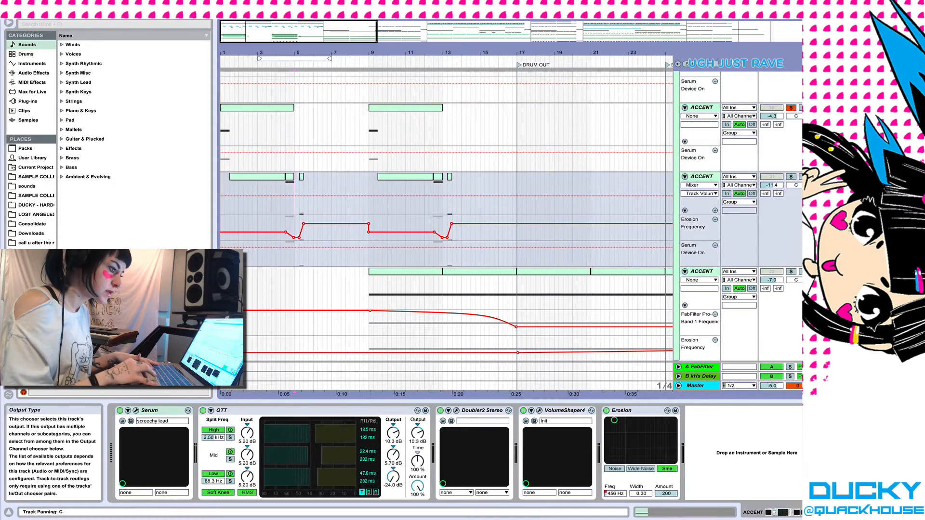
left_click(791, 177)
left_click_drag(286, 185, 294, 182)
key("space")
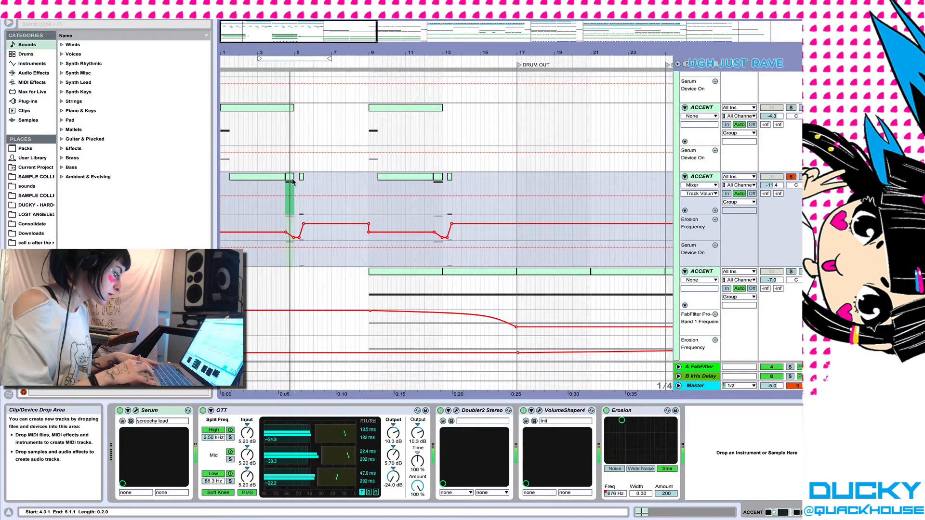
left_click(700, 177)
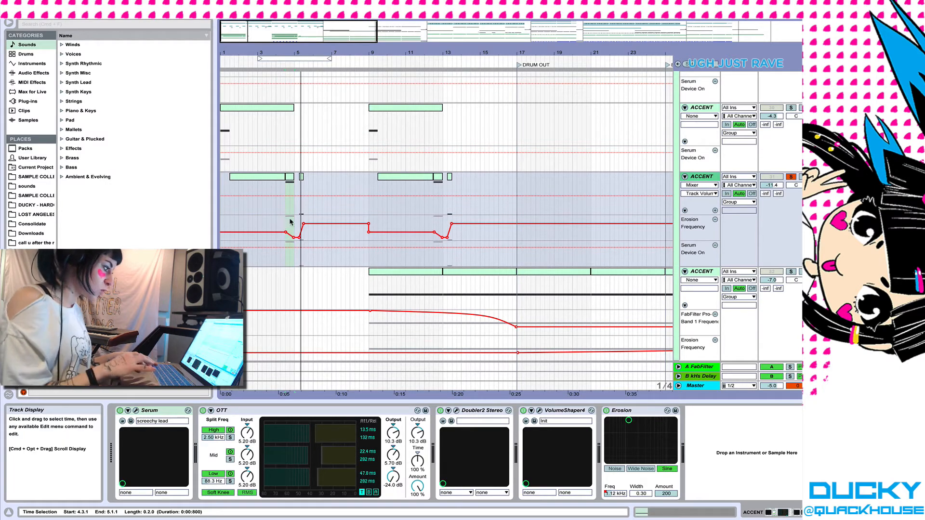
Step: Turn off the solo on ACCENT track 31, then solo and audition ACCENT track 32 from the bar 17 clip at DRUM OUT
scroll(290, 222, "down", 2)
scroll(291, 221, "down", 1)
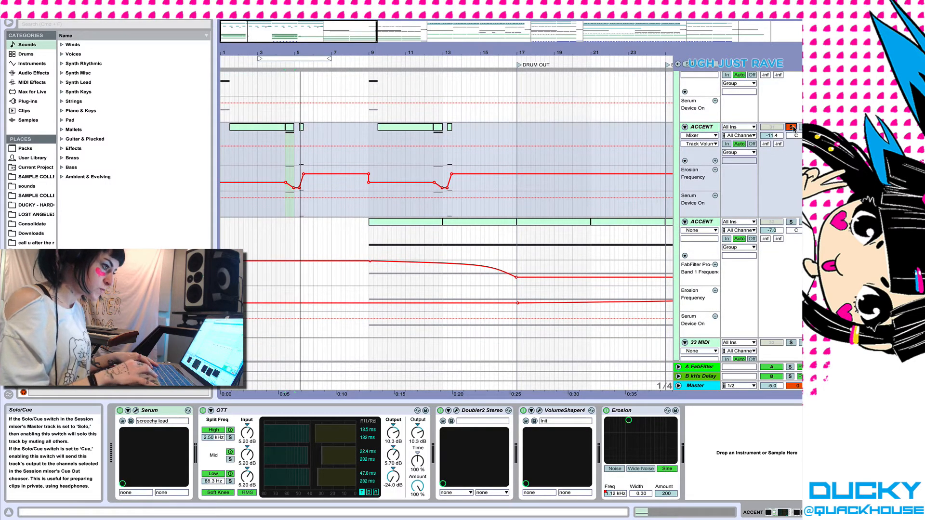
scroll(464, 237, "right", 3)
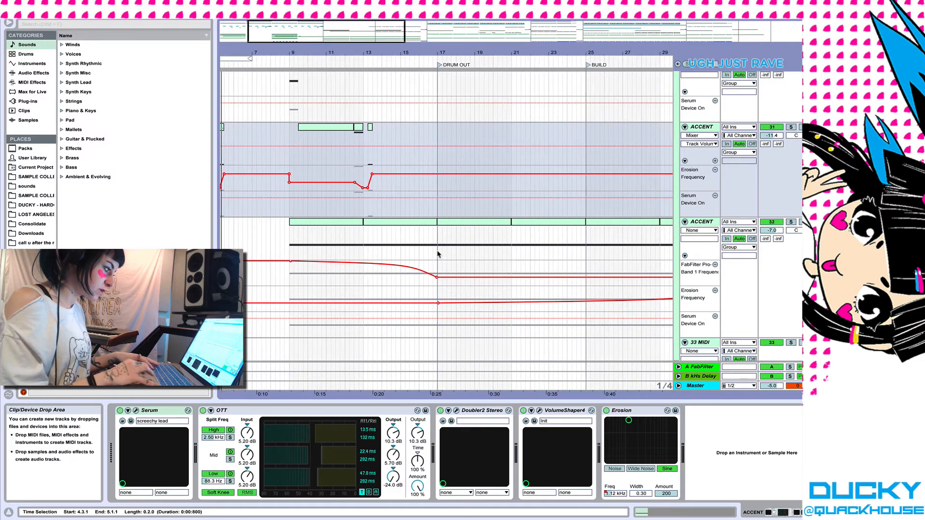
left_click(458, 225)
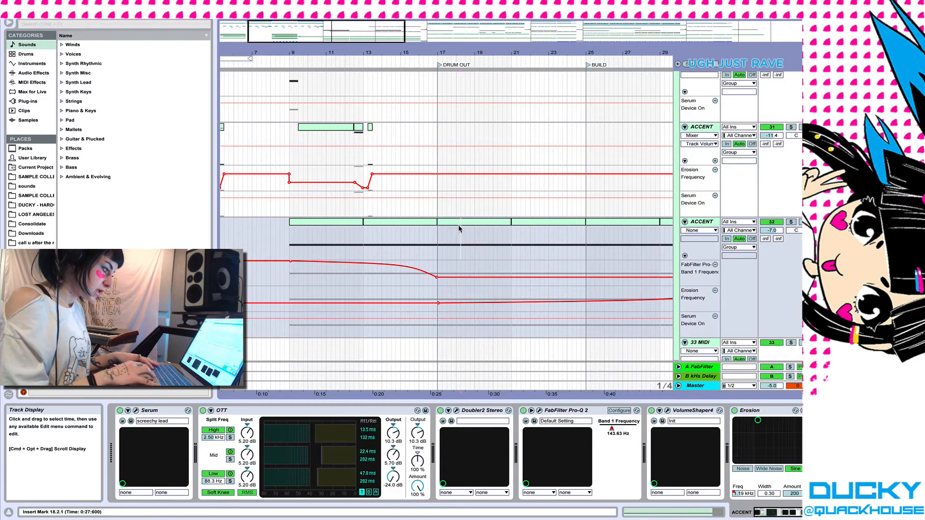
left_click(790, 222)
key("space")
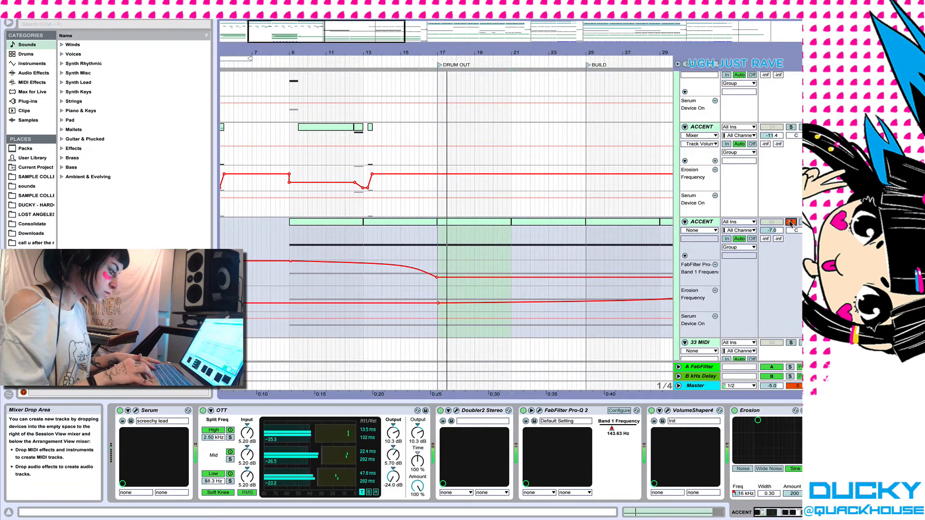
key("space")
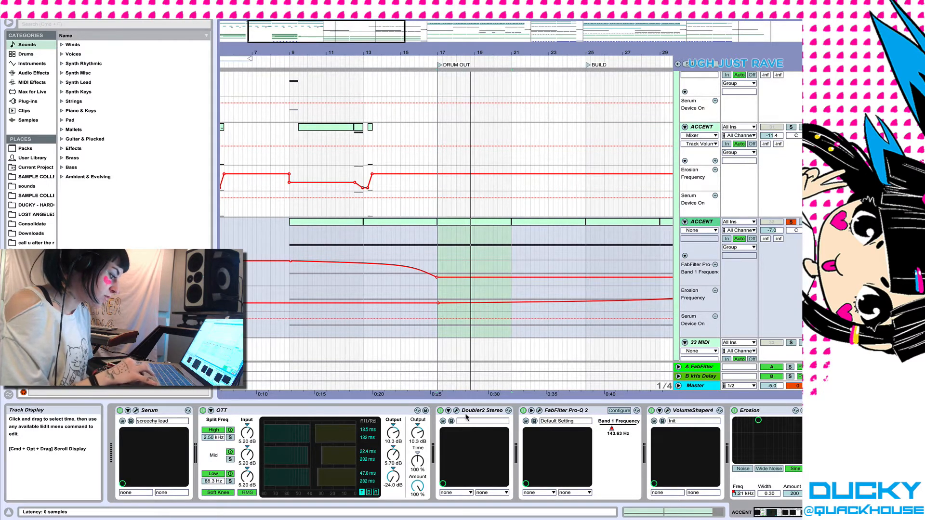
Step: Check the FabFilter Pro-Q 2 curve on ACCENT track 32, close it, audition the track from bar 9, and turn the solo off
left_click(540, 411)
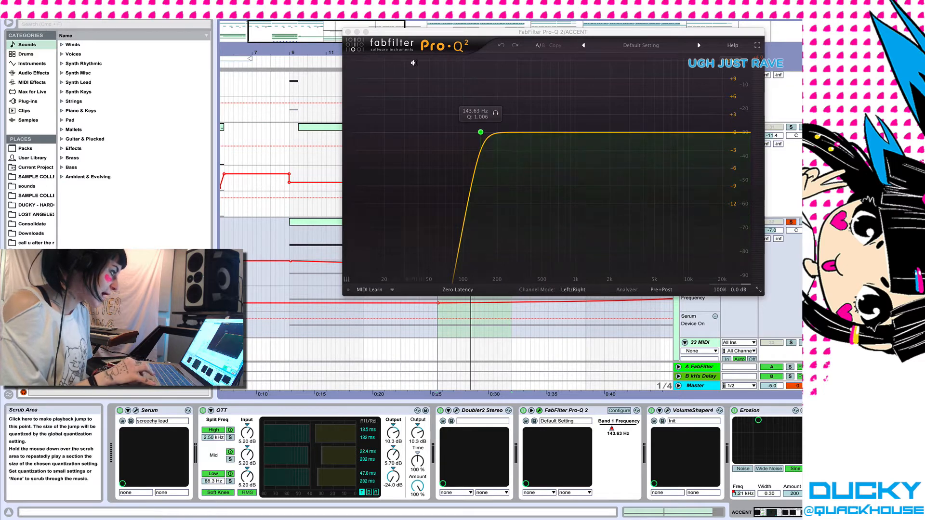
left_click(348, 32)
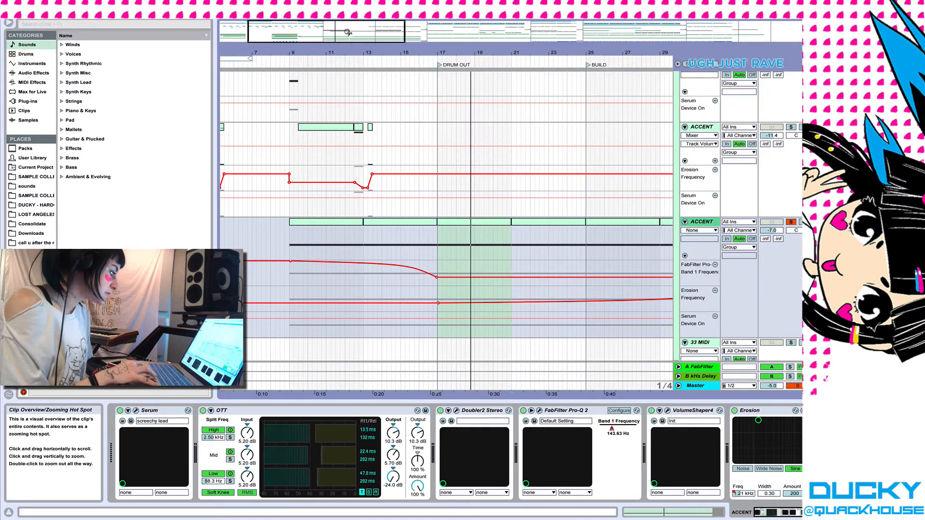
left_click(332, 226)
key("space")
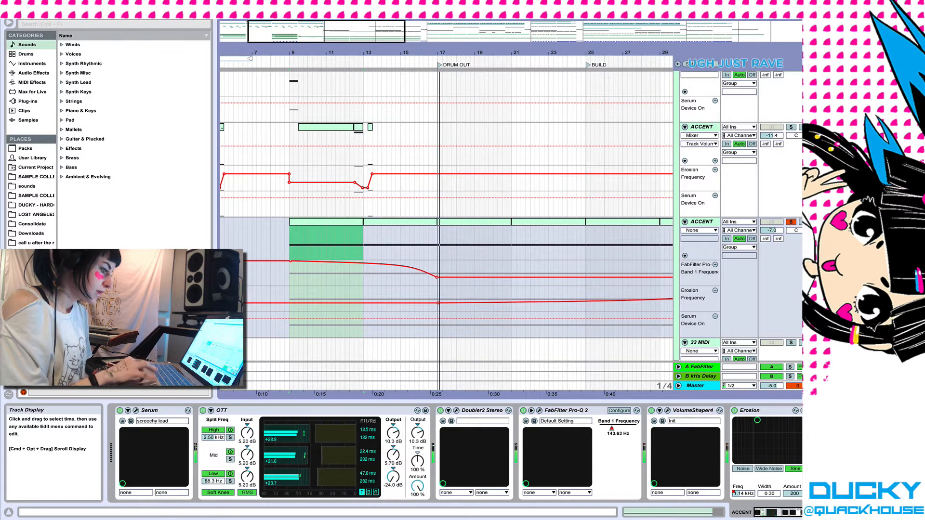
left_click(493, 223)
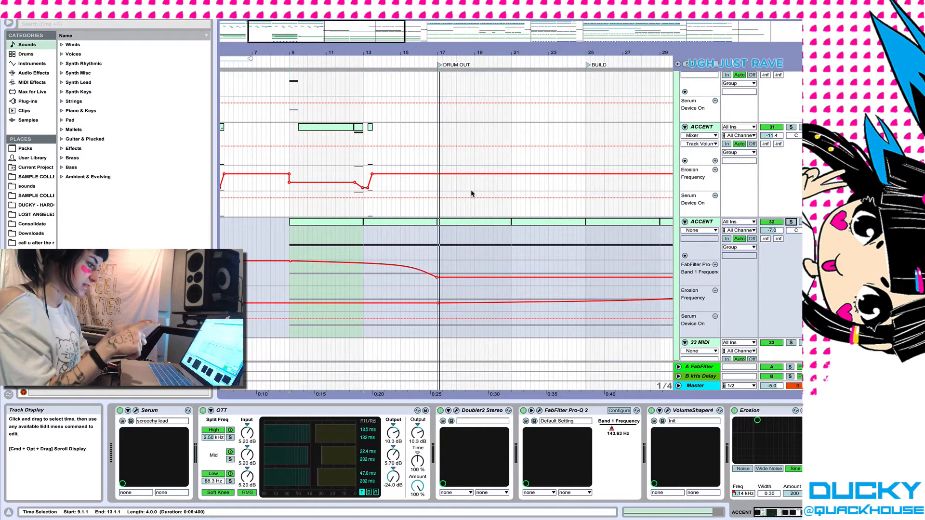
Step: Select the bars 17 to 21 clip on ACCENT track 32 and review its Serum effects, LFOs and oscillators before closing the plug-in
left_click_drag(447, 52, 371, 52)
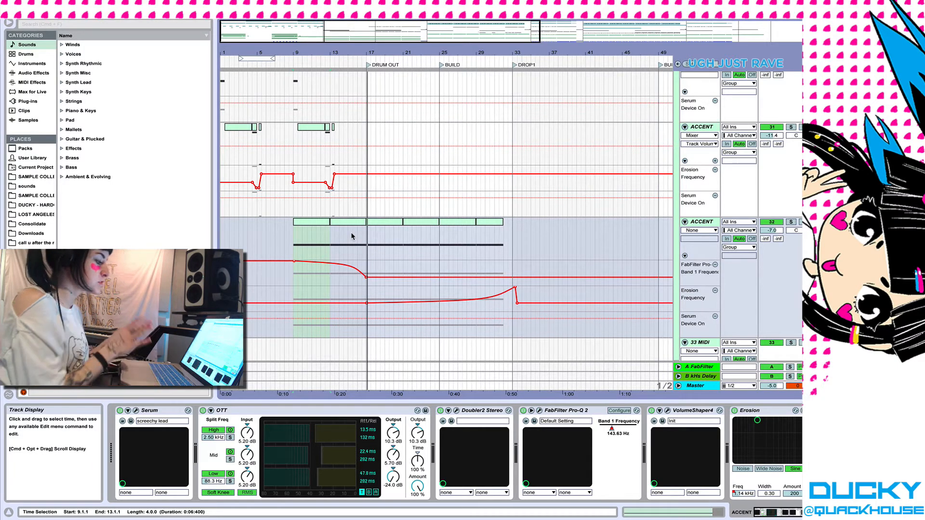
scroll(351, 236, "down", 3)
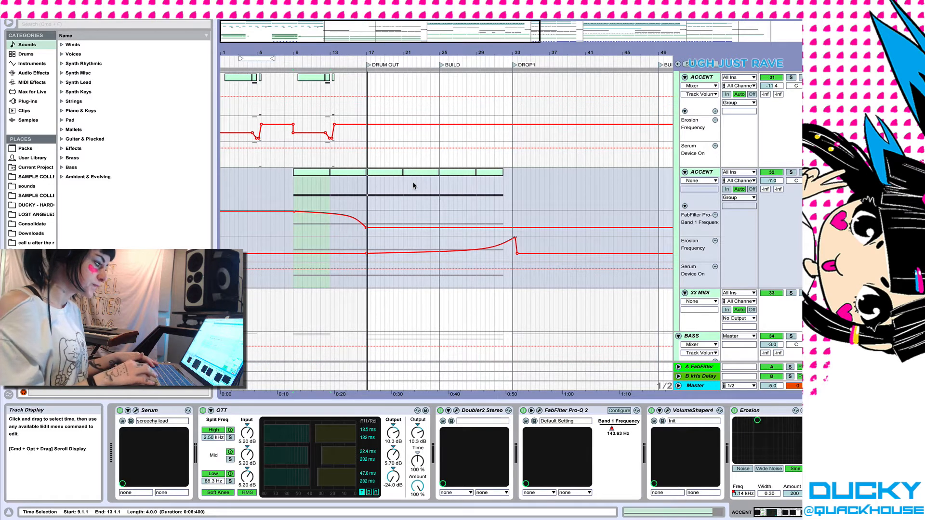
left_click(384, 218)
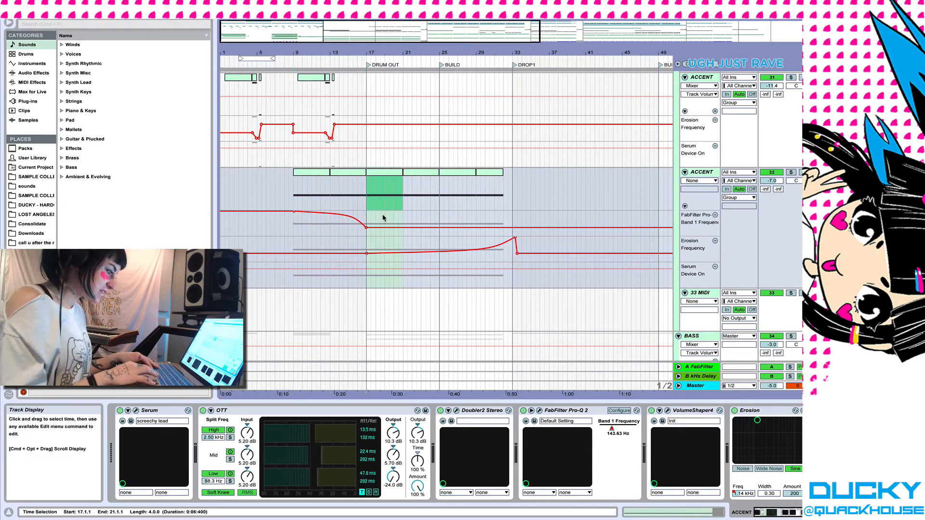
left_click(136, 410)
left_click(179, 110)
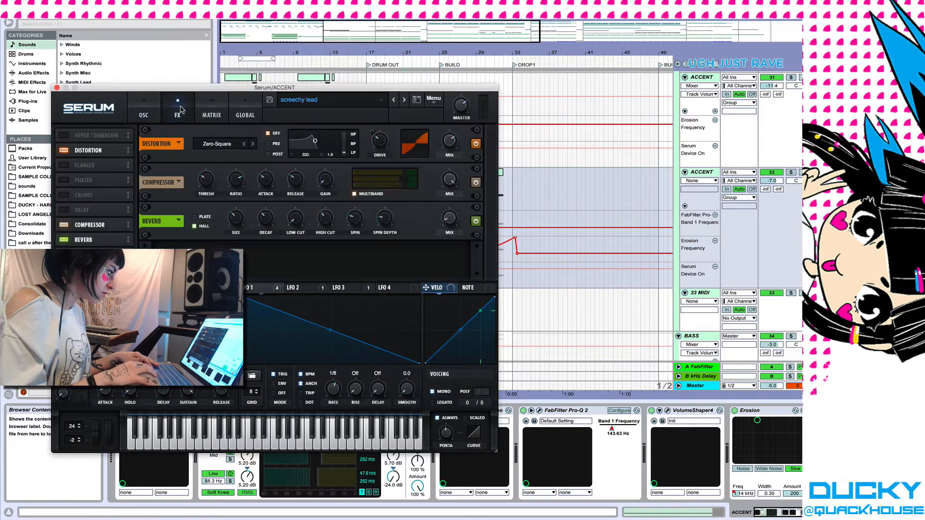
left_click(311, 289)
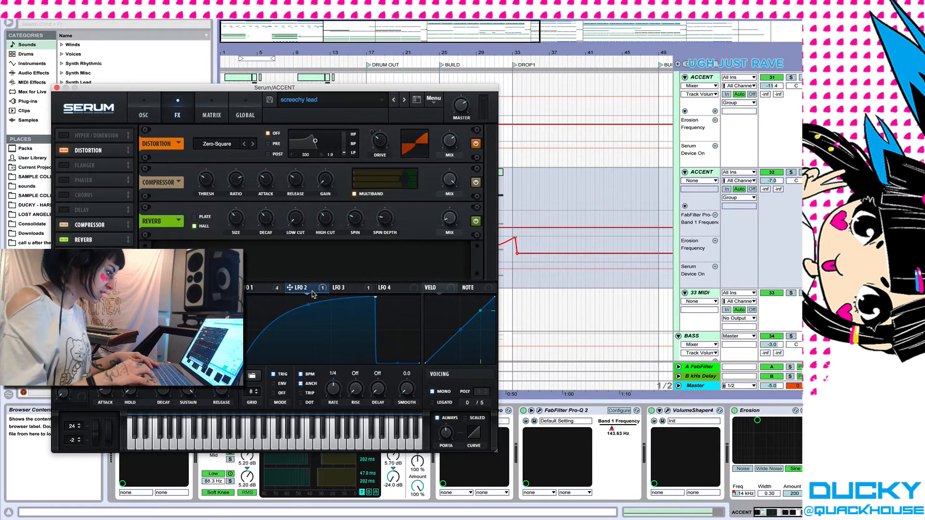
left_click(358, 294)
left_click(315, 288)
left_click(143, 115)
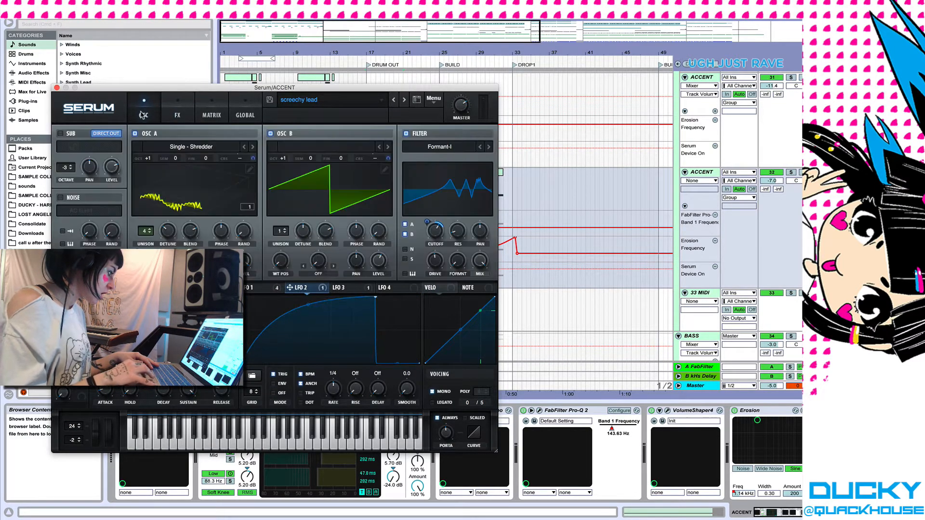
left_click(57, 87)
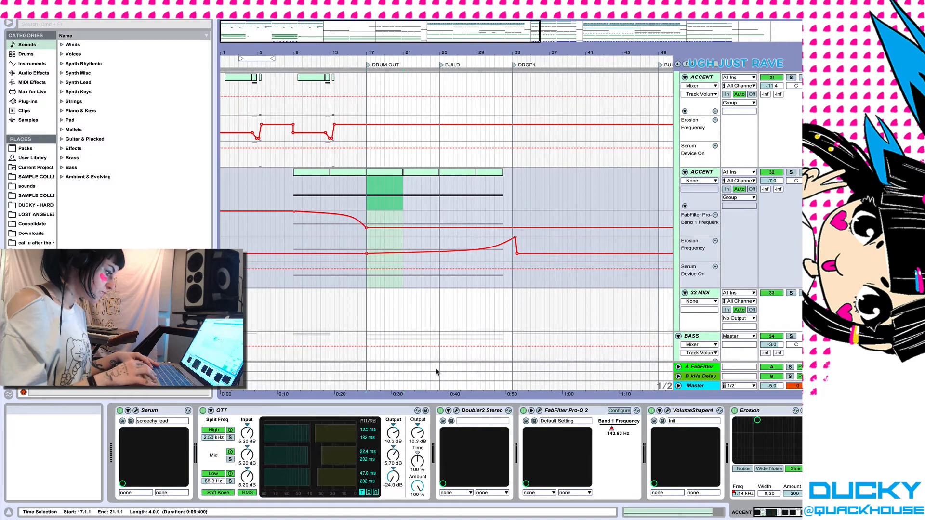
Step: Go to the FX group and select the RS Impact 001 clip at DRUM OUT on the FX KICK track
scroll(663, 444, "right", 3)
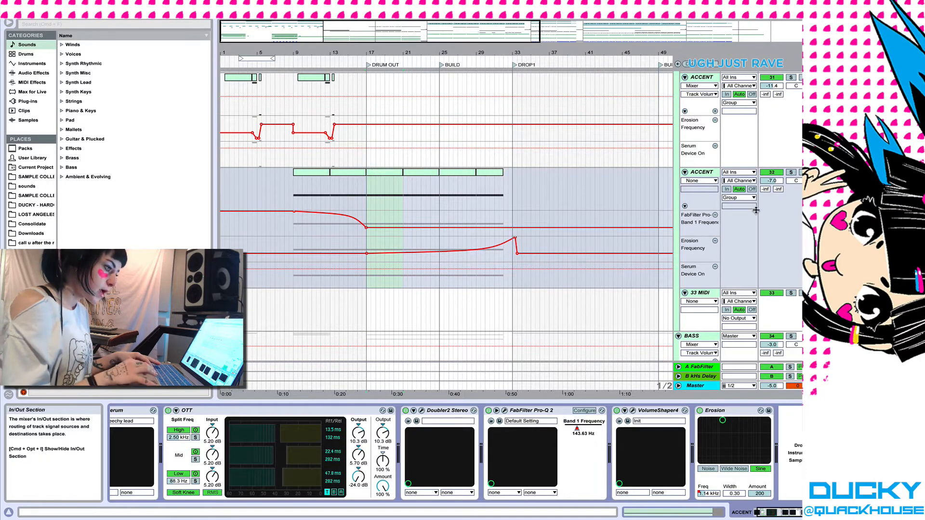
scroll(456, 256, "down", 5)
scroll(429, 176, "up", 10)
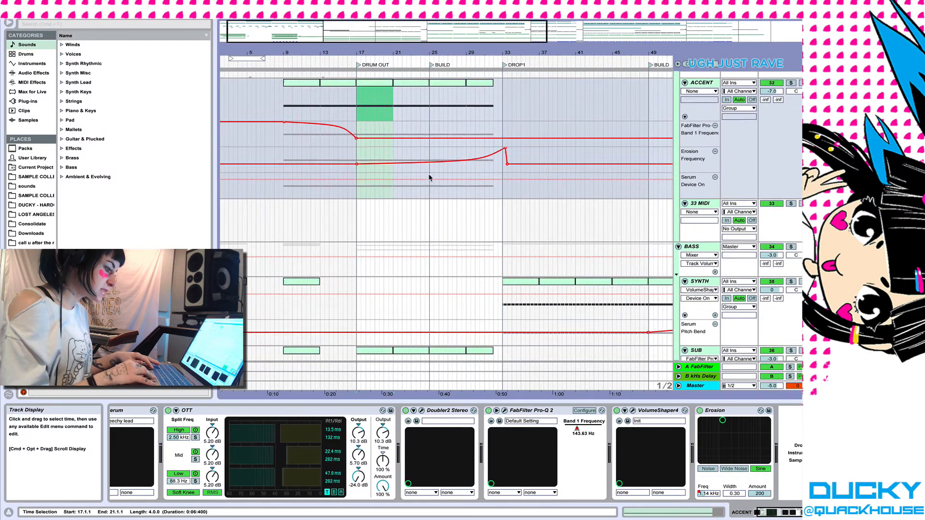
scroll(430, 178, "right", 2)
scroll(428, 177, "up", 3)
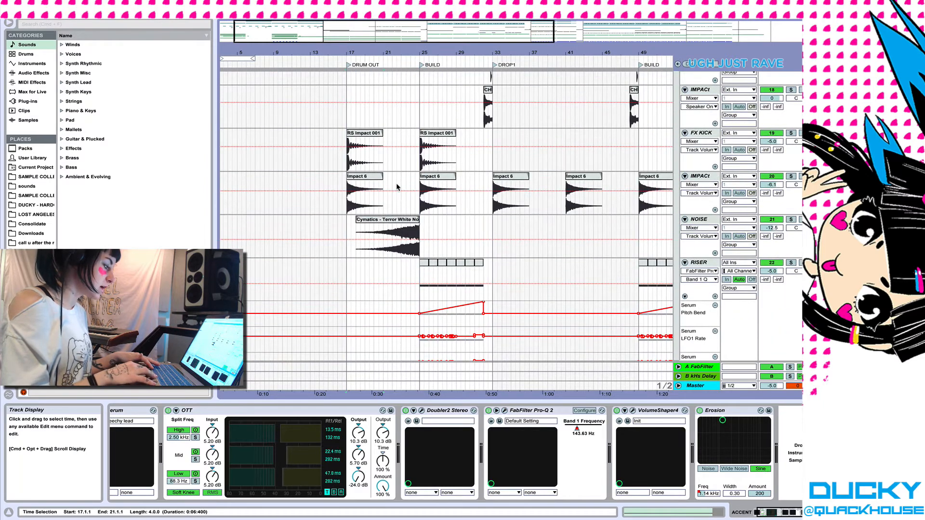
scroll(397, 187, "up", 1)
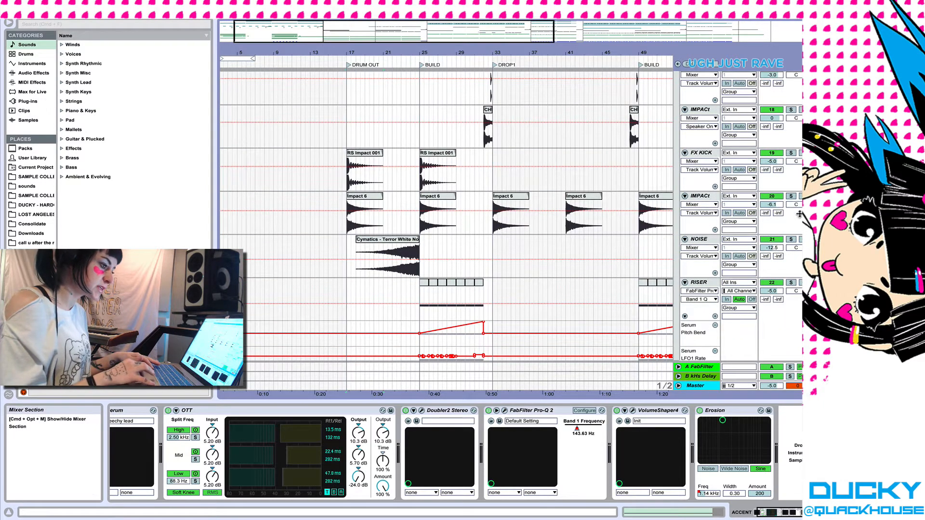
scroll(343, 212, "left", 2)
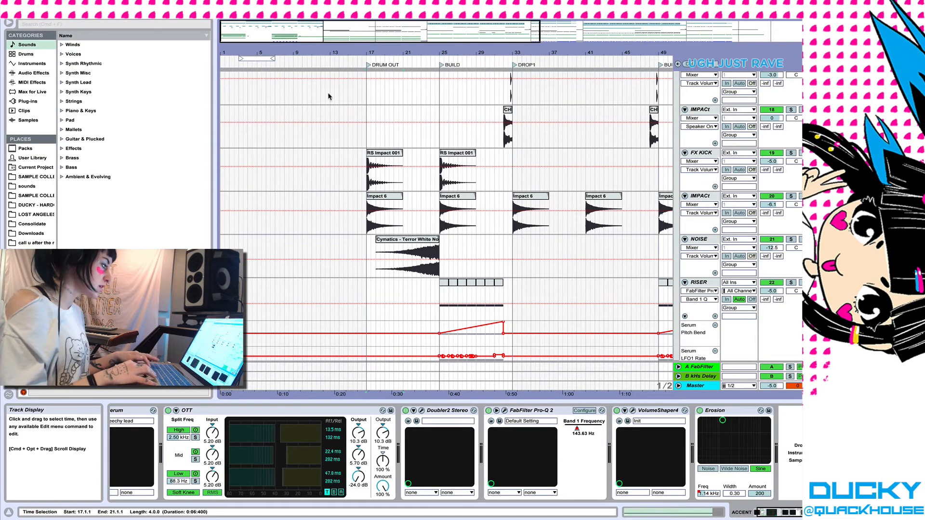
scroll(360, 102, "up", 6)
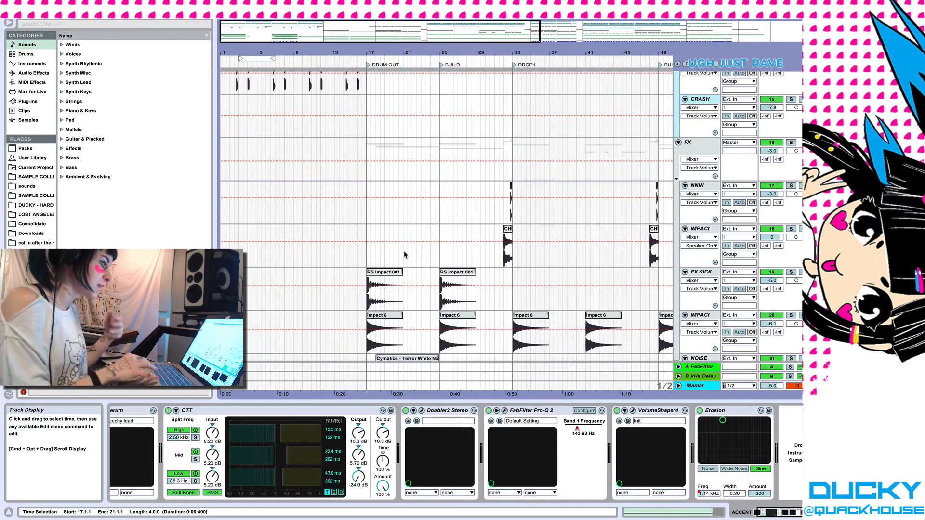
scroll(373, 248, "down", 1)
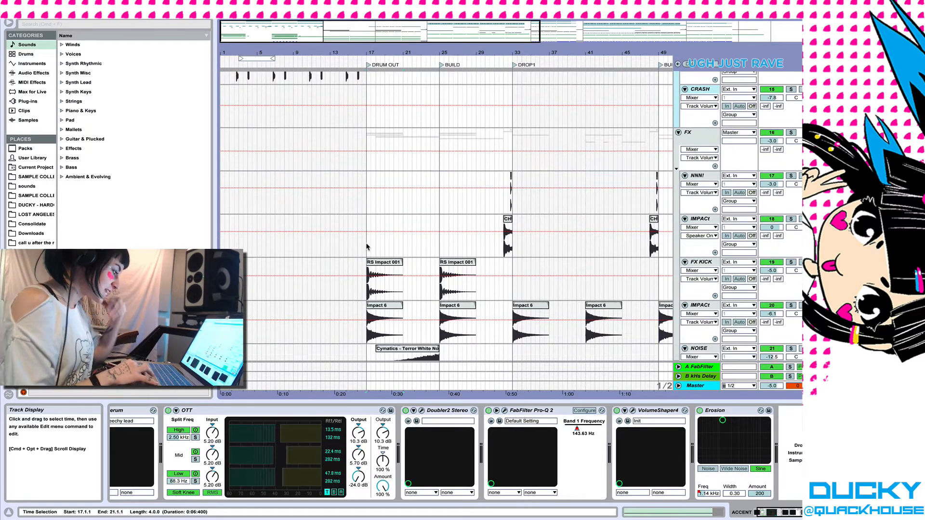
left_click(377, 270)
Step: Select the bar 17 Impact 6 clip on IMPACT track 20, followed by the Cymatics white noise clip on the NOISE track
scroll(377, 267, "down", 10)
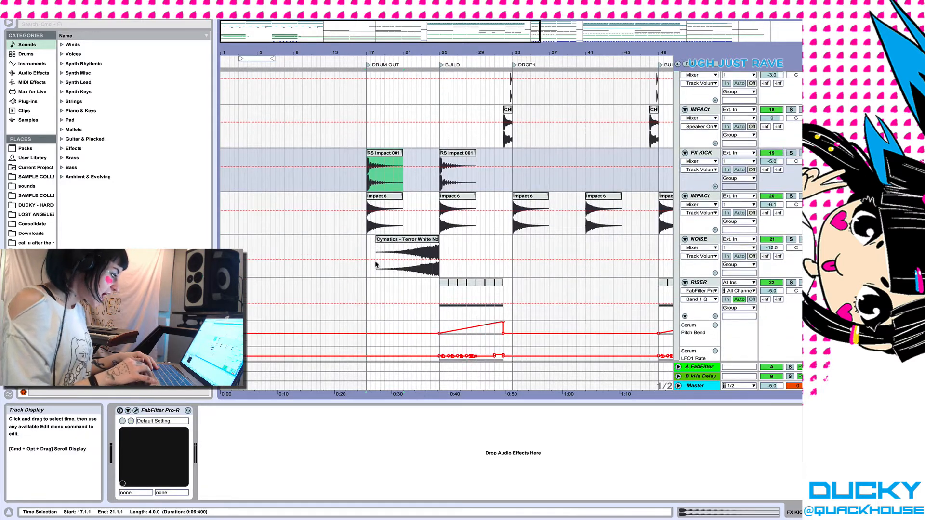
scroll(376, 265, "down", 1)
scroll(376, 264, "down", 2)
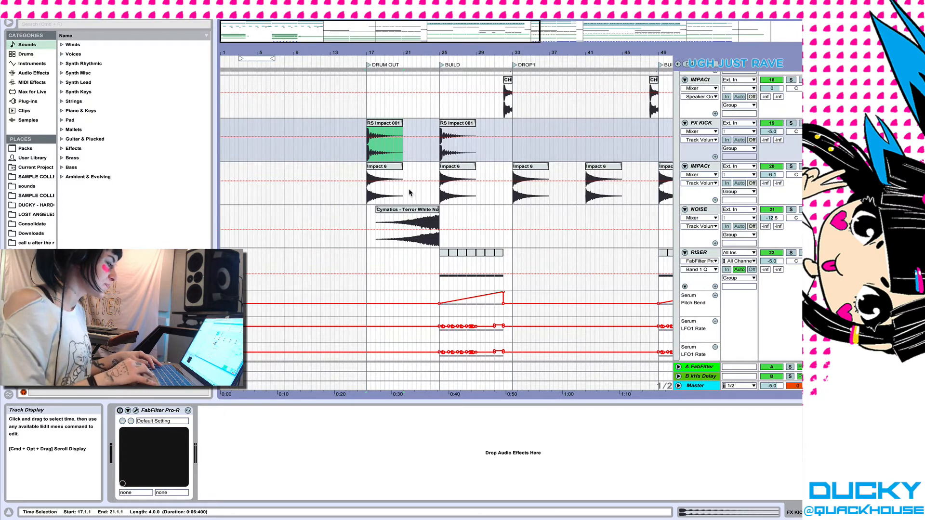
left_click(394, 166)
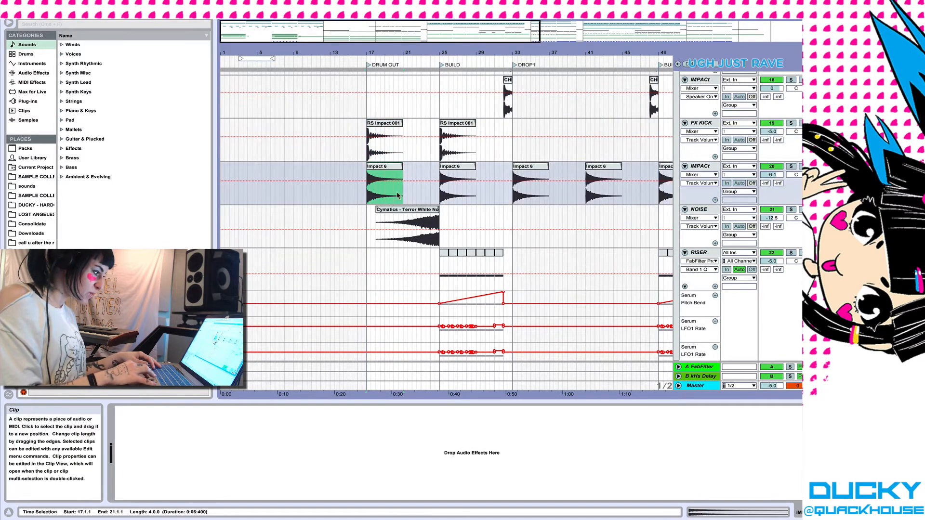
left_click(419, 216)
Step: Select the bar 25 clip on the RISER track, solo the track and play it from there
scroll(463, 183, "down", 5)
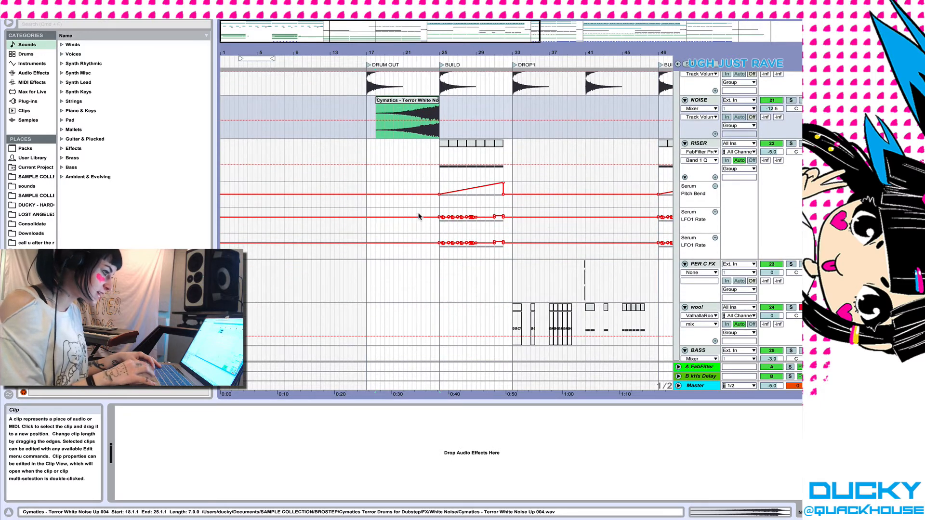
left_click(445, 147)
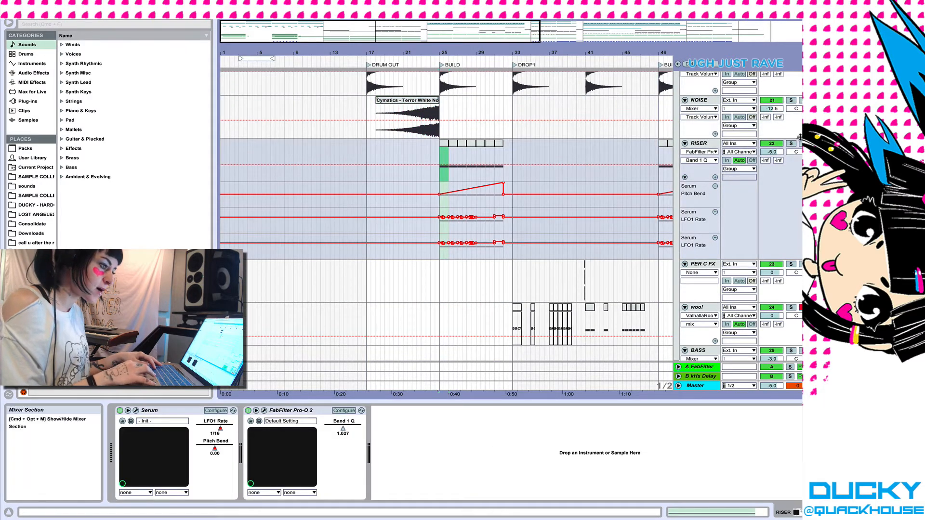
left_click(791, 144)
key("space")
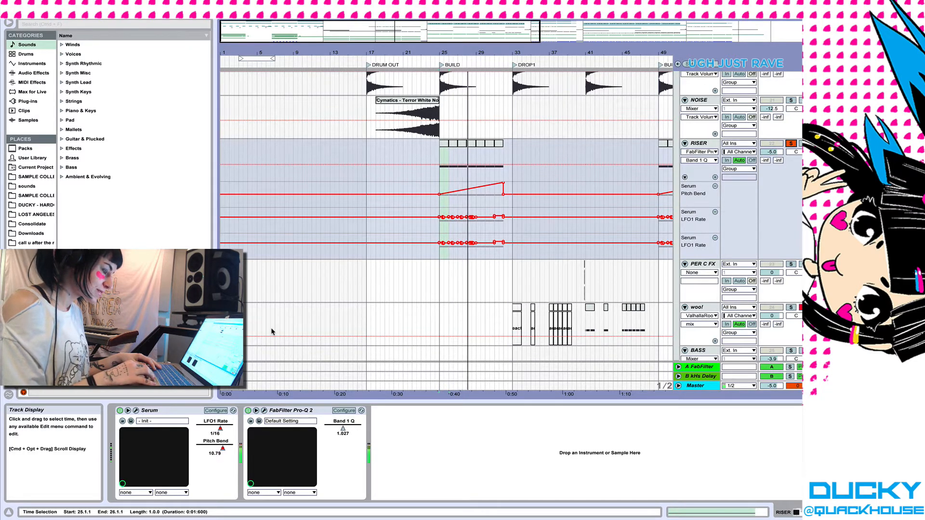
Step: Review the RISER track's Serum oscillators, LFO 1 and effects, close the plug-in, and turn the track's solo off
left_click(137, 413)
left_click_drag(295, 127, 482, 9)
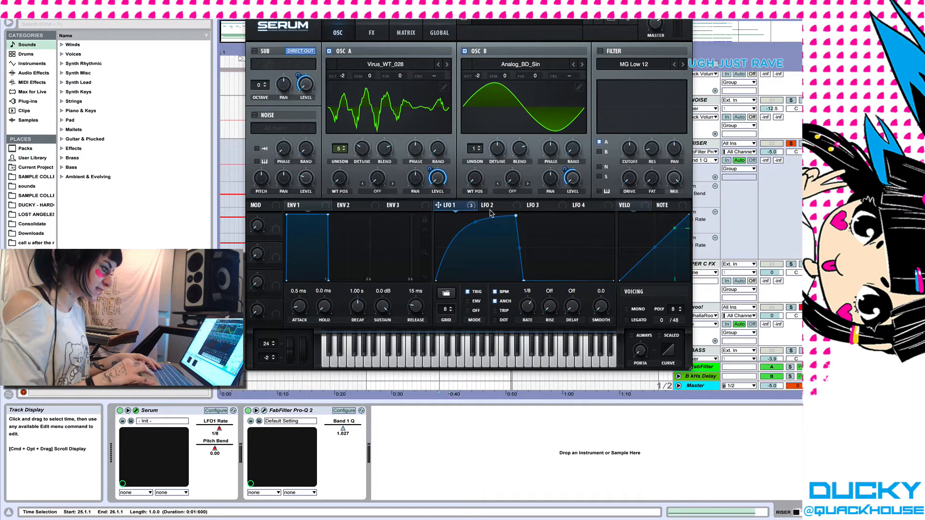
left_click(380, 39)
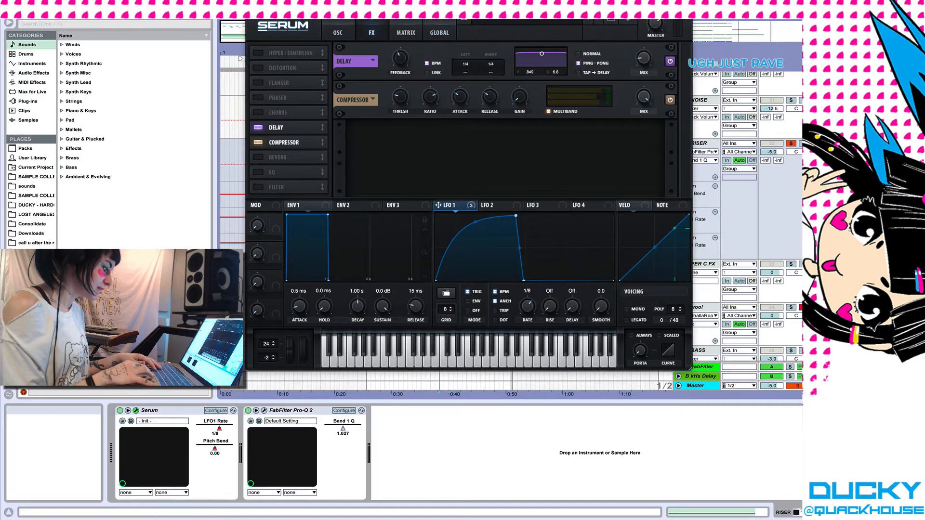
left_click(252, 9)
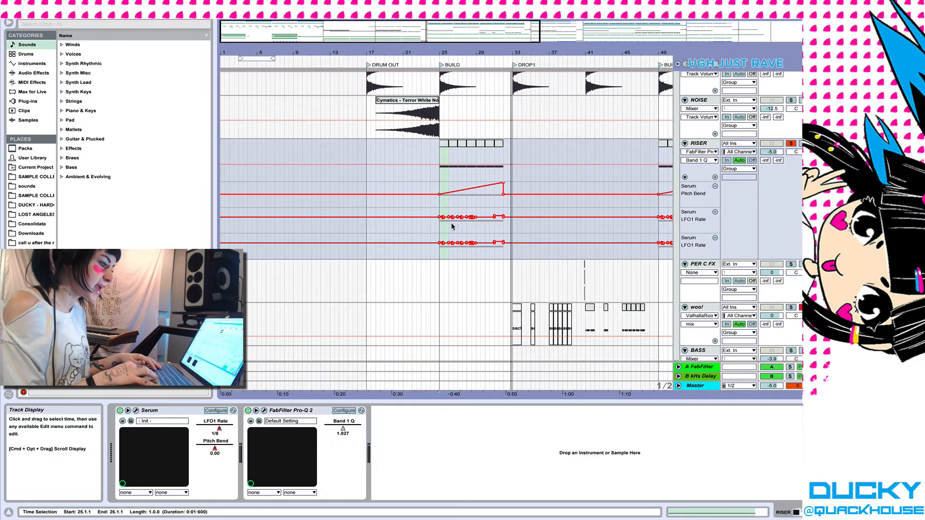
left_click(790, 143)
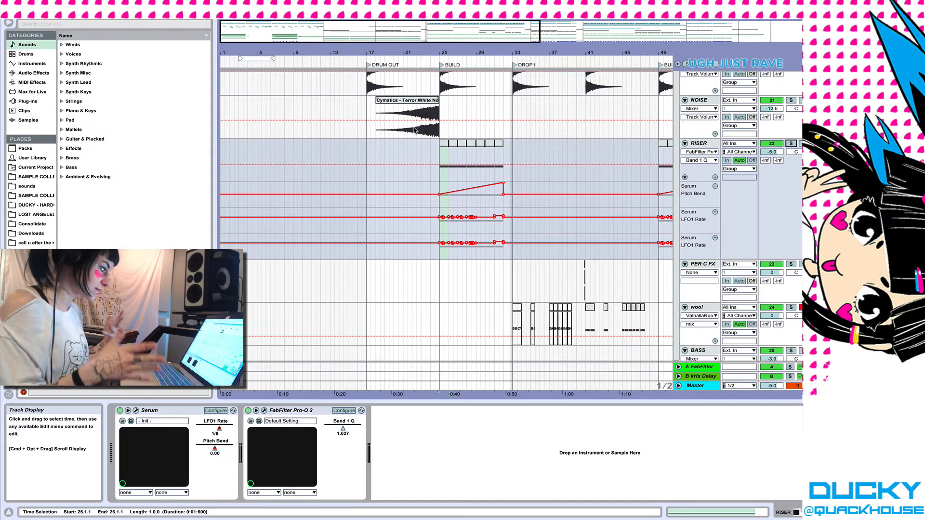
Step: Play the arrangement from bar 17 at DRUM OUT while viewing the SUB and BASSFX tracks through the build
left_click(371, 155)
key("space")
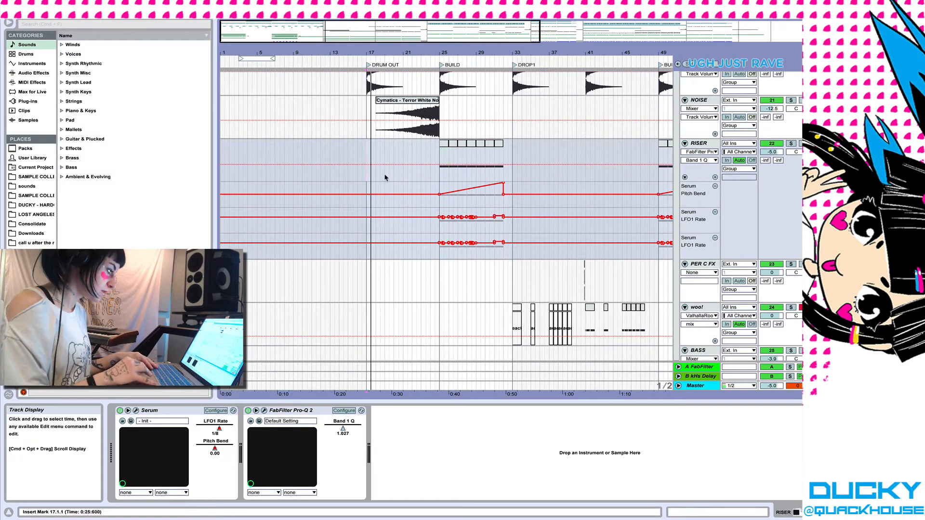
scroll(385, 178, "down", 15)
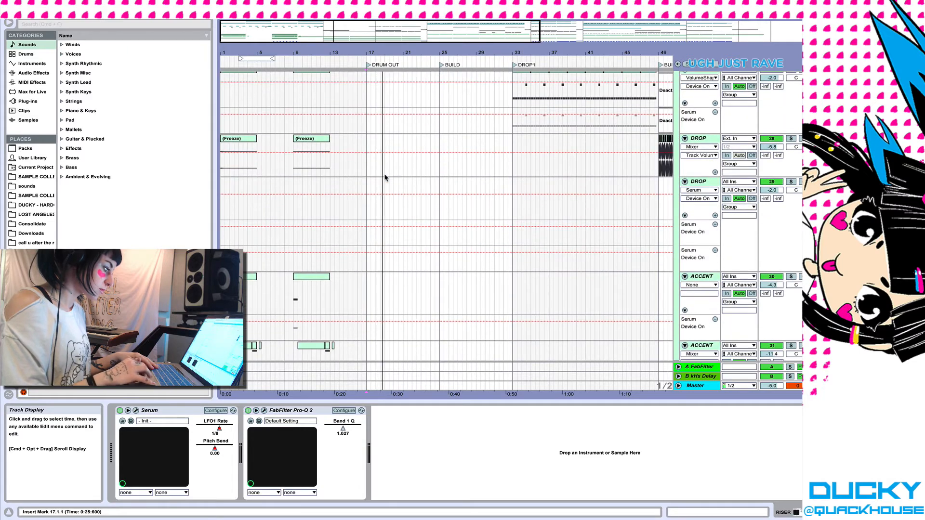
scroll(385, 178, "down", 15)
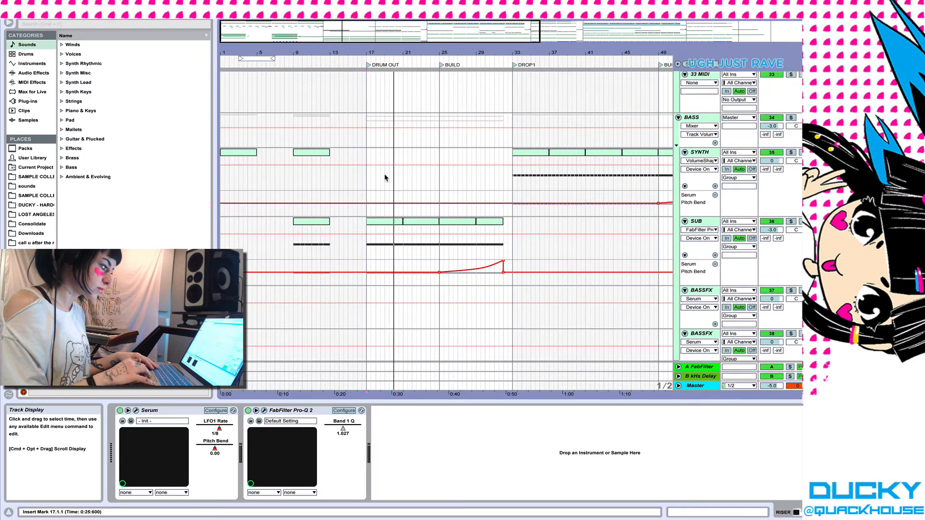
scroll(385, 177, "up", 3)
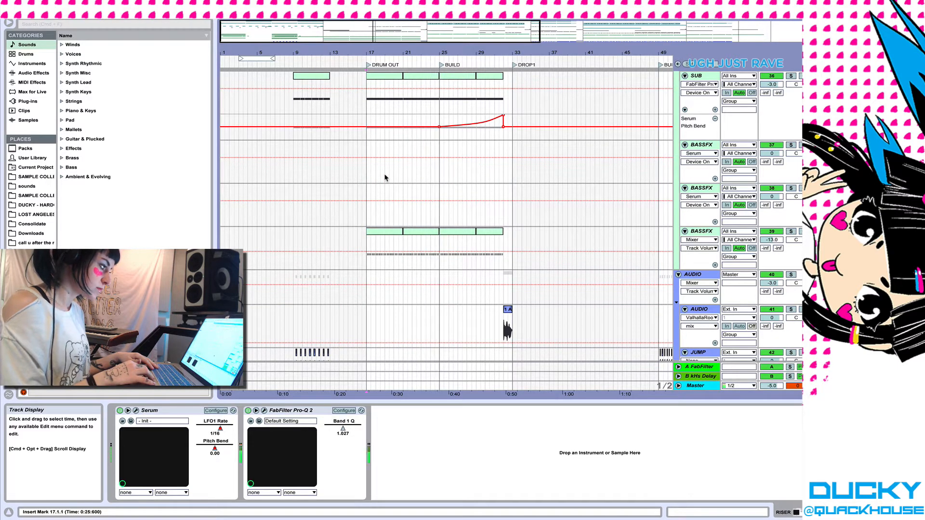
scroll(385, 178, "up", 3)
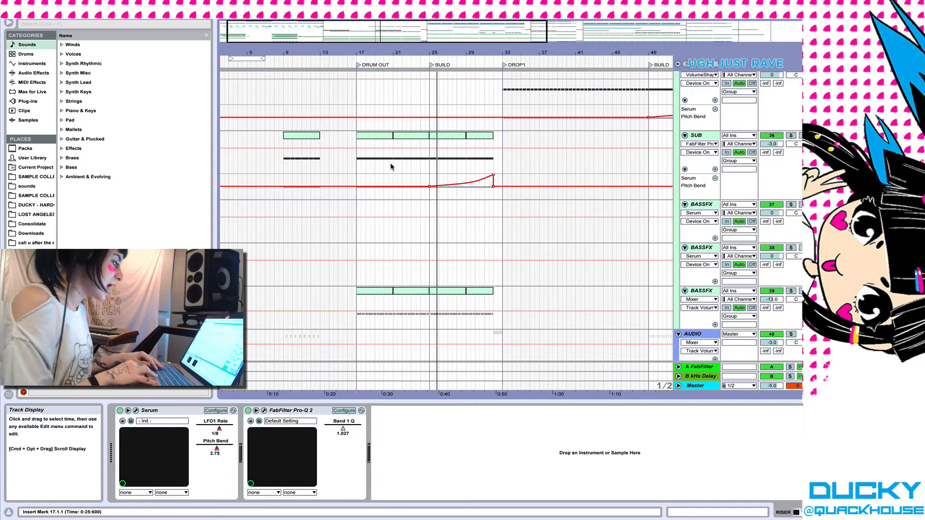
Step: Examine the ACCENT and DROP synth tracks, the FX tracks and the drum tracks around the DRUM OUT and BUILD sections
scroll(394, 159, "up", 1)
scroll(394, 160, "up", 10)
scroll(394, 160, "right", 3)
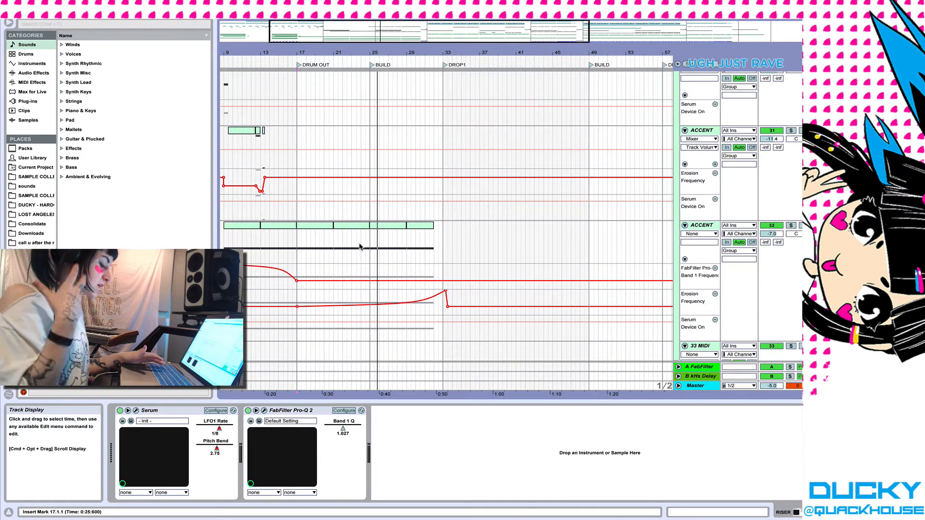
scroll(359, 247, "up", 2)
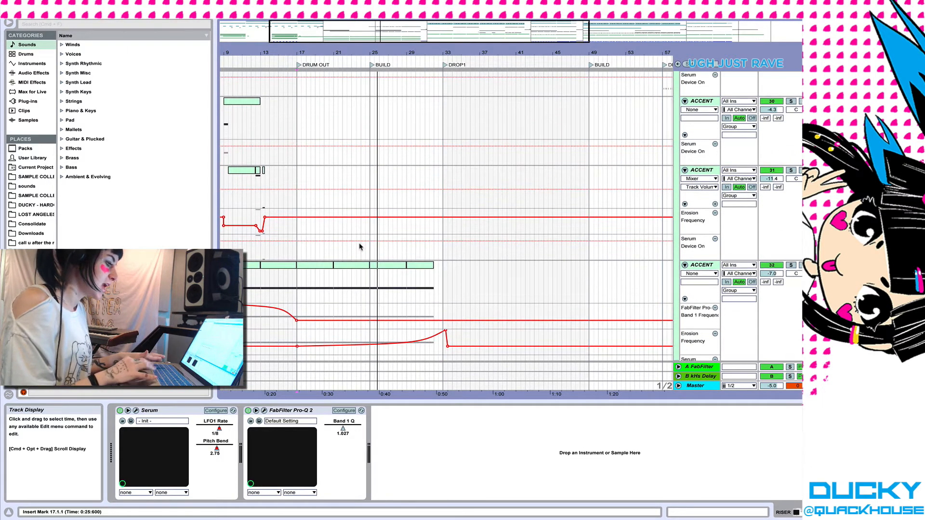
scroll(359, 247, "down", 1)
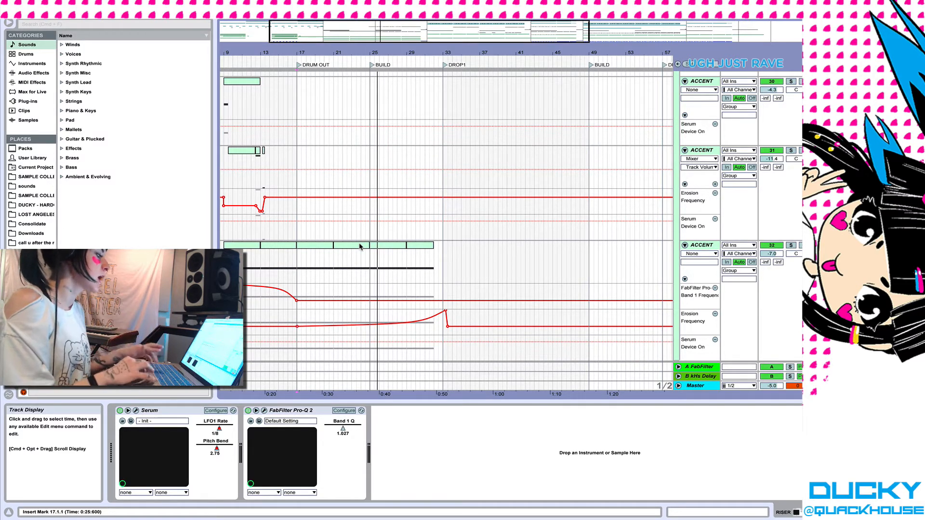
scroll(359, 246, "up", 5)
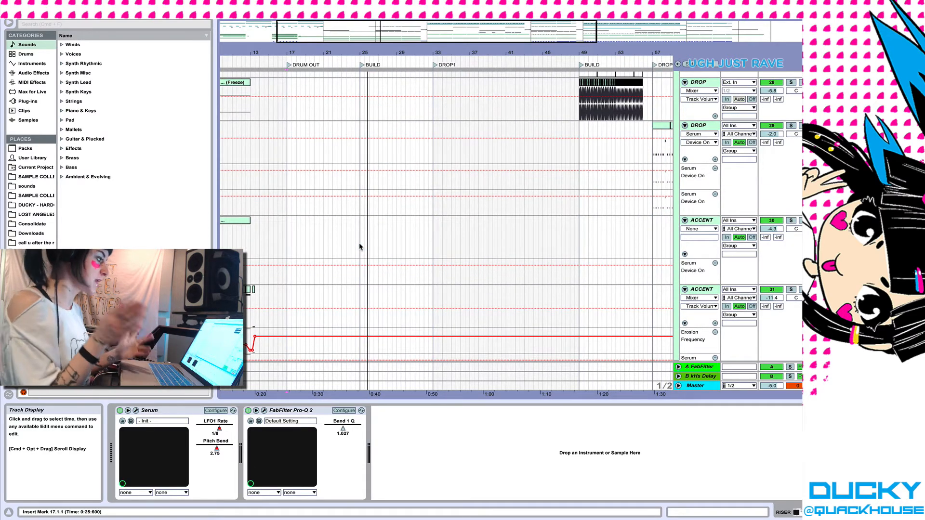
scroll(359, 243, "up", 5)
scroll(359, 236, "up", 15)
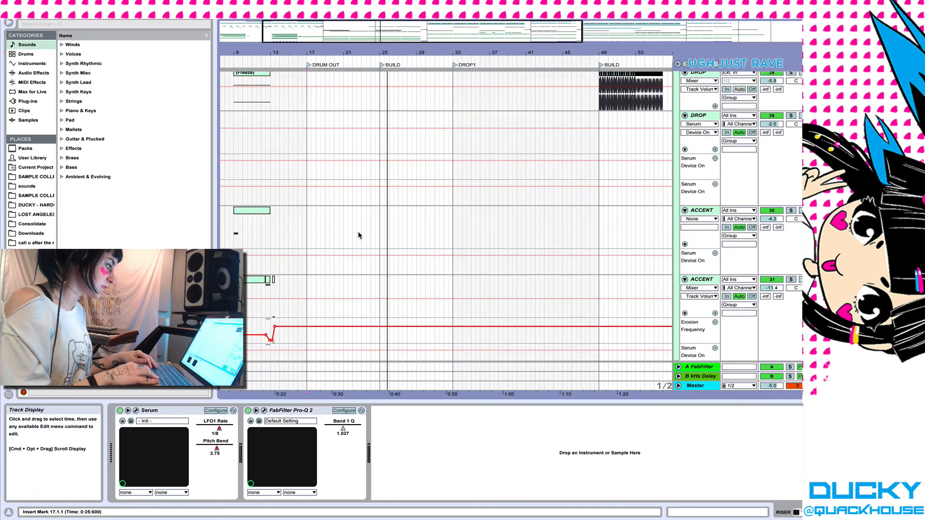
scroll(359, 235, "up", 10)
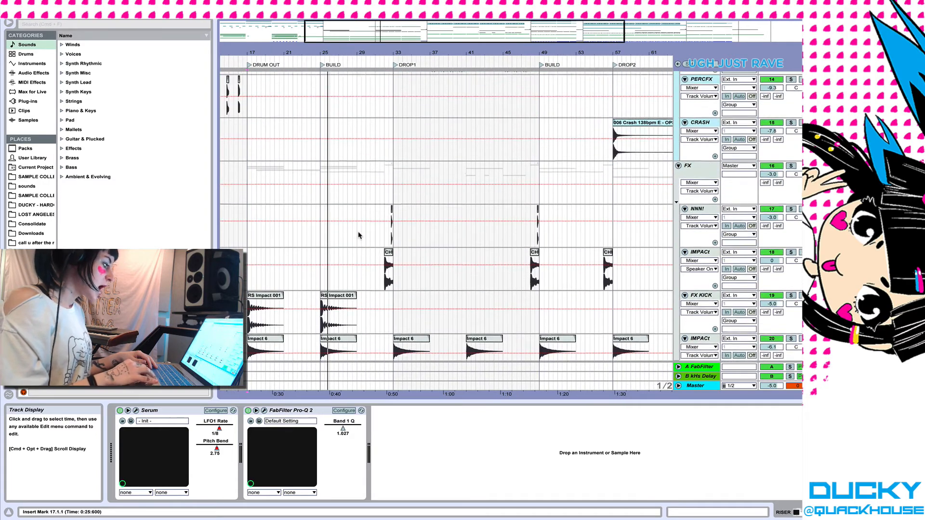
scroll(359, 240, "up", 10)
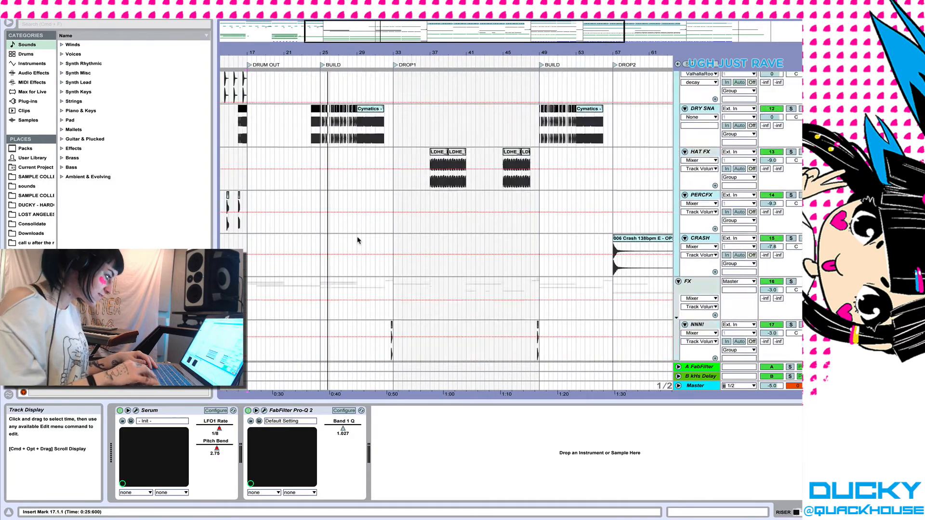
scroll(358, 241, "up", 8)
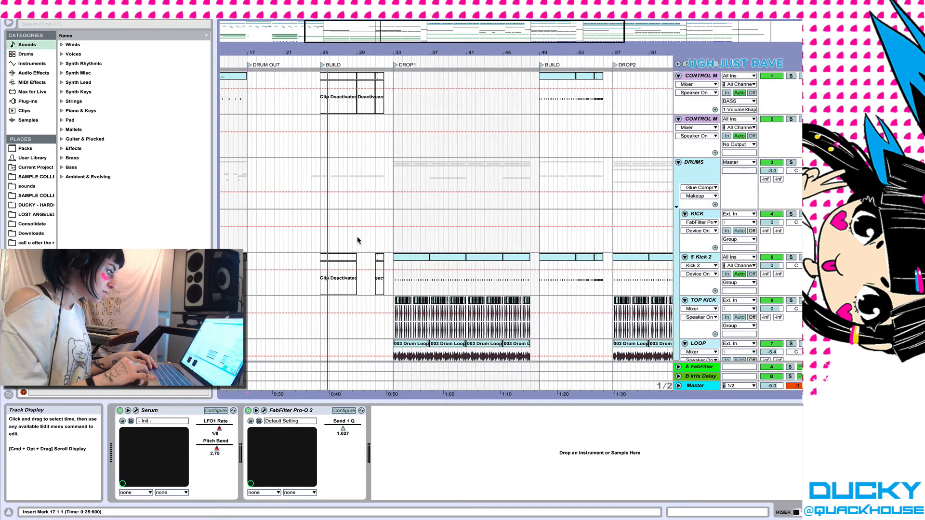
Step: Select the bars 25 to 29 clip on BASSFX track 39, solo the track and audition it
scroll(353, 267, "down", 10)
scroll(352, 267, "down", 15)
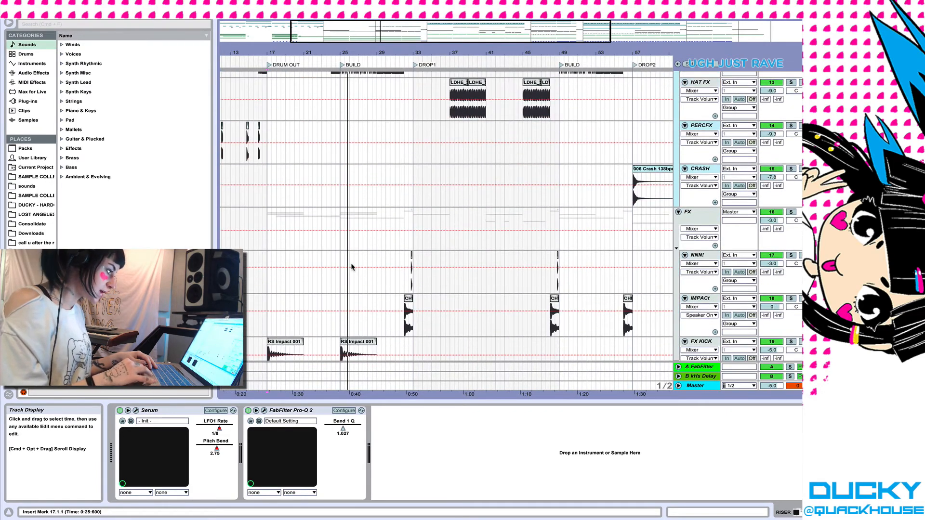
scroll(352, 267, "down", 10)
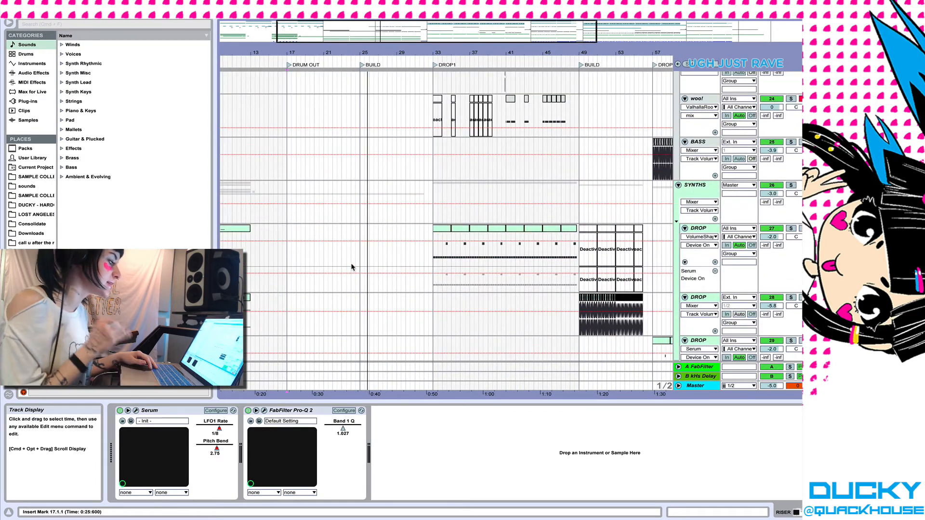
scroll(351, 267, "down", 2)
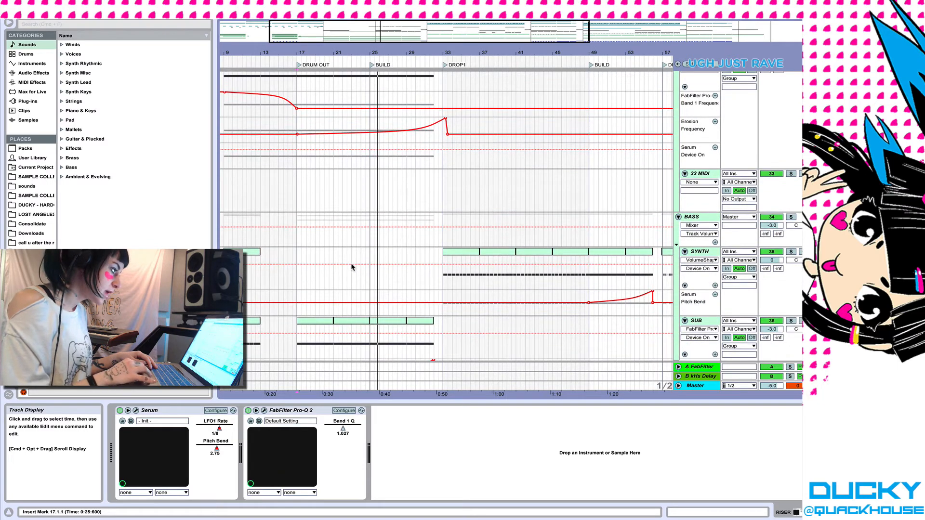
scroll(352, 267, "down", 12)
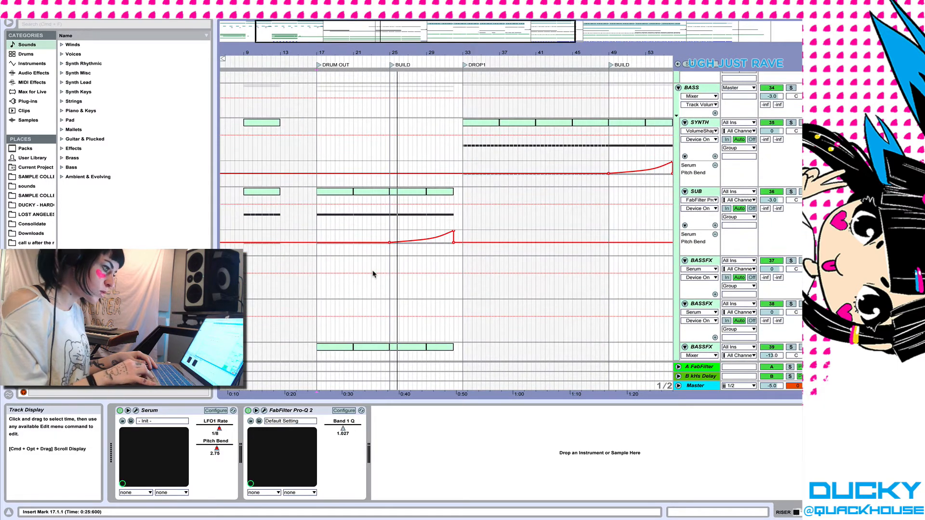
scroll(382, 237, "down", 12)
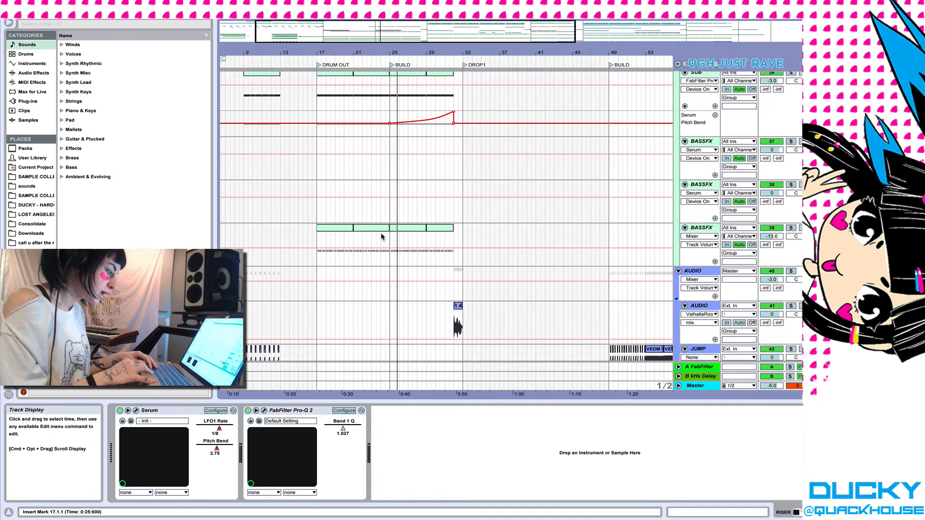
left_click(409, 241)
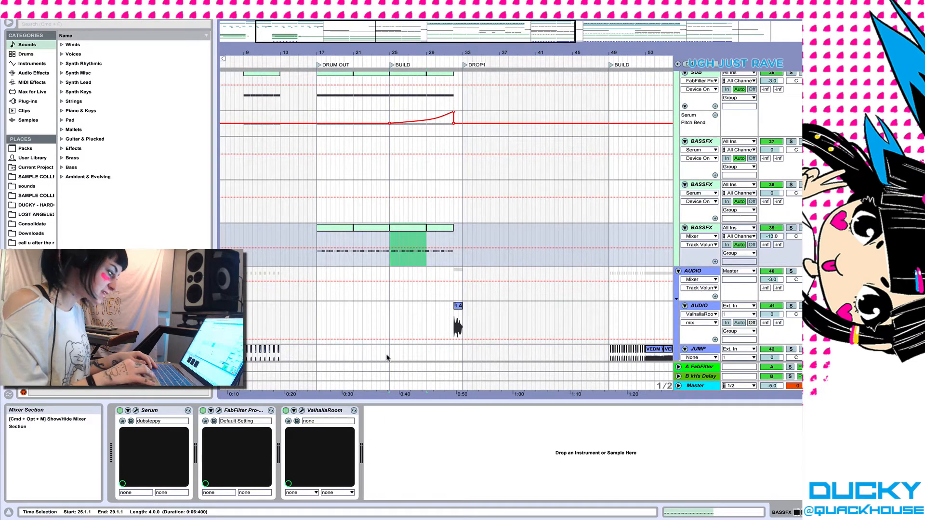
left_click(791, 228)
key("space")
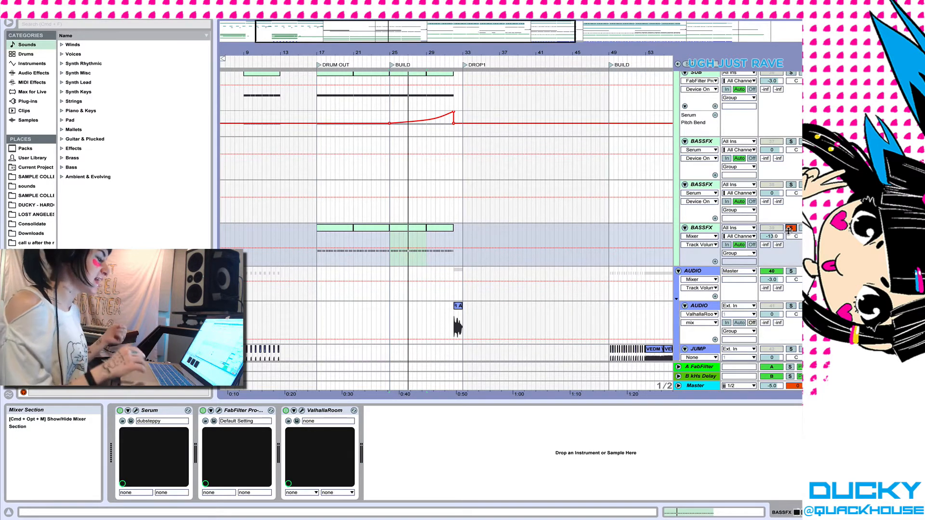
Step: Zoom in around bar 32 and select the audio clip just before DROP1 on AUDIO track 41
scroll(448, 266, "down", 2)
scroll(448, 267, "left", 1)
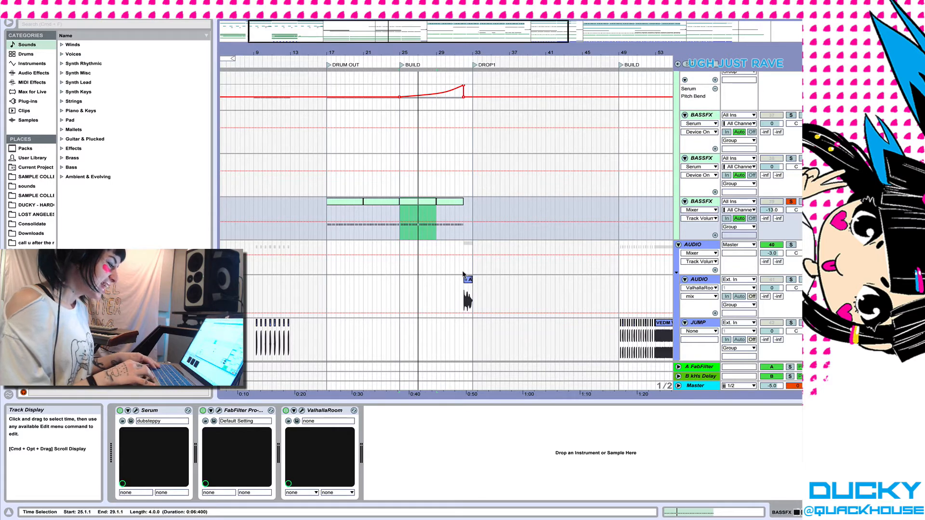
left_click(463, 265)
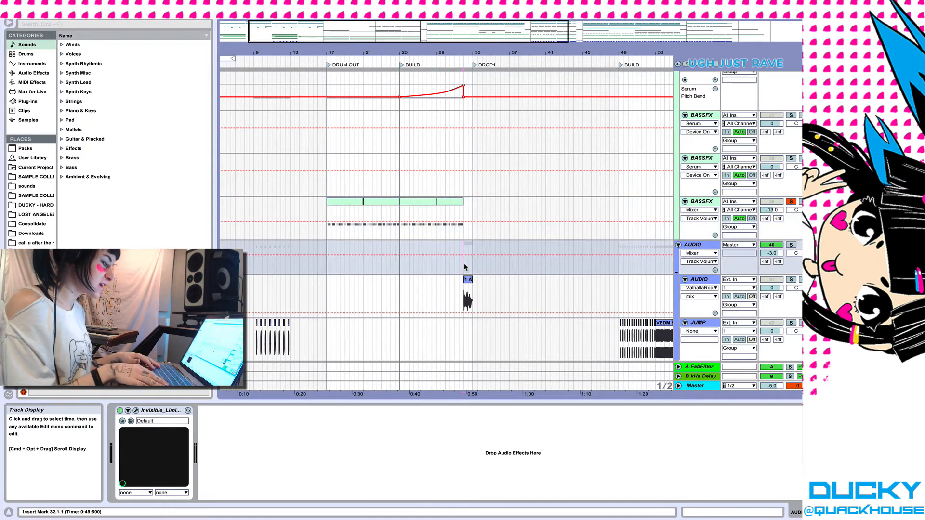
left_click_drag(467, 52, 467, 79)
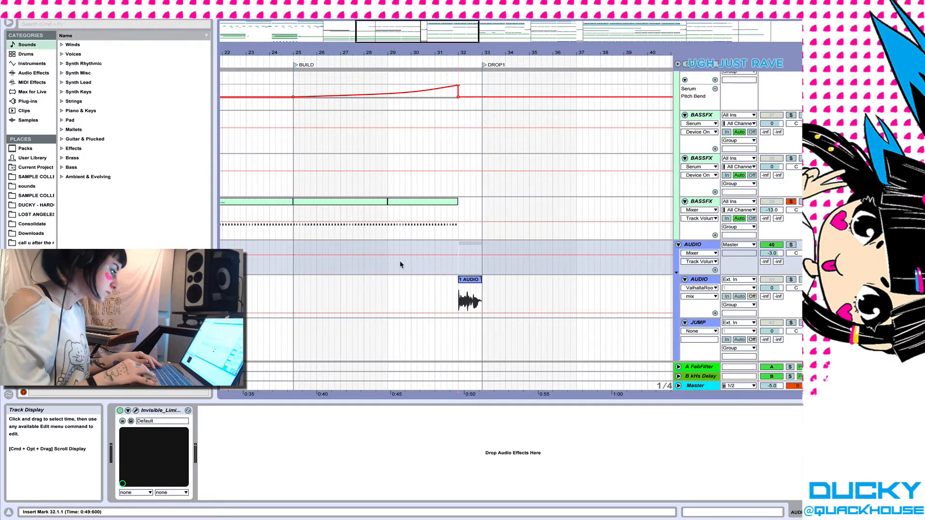
scroll(401, 265, "right", 2)
left_click(460, 285)
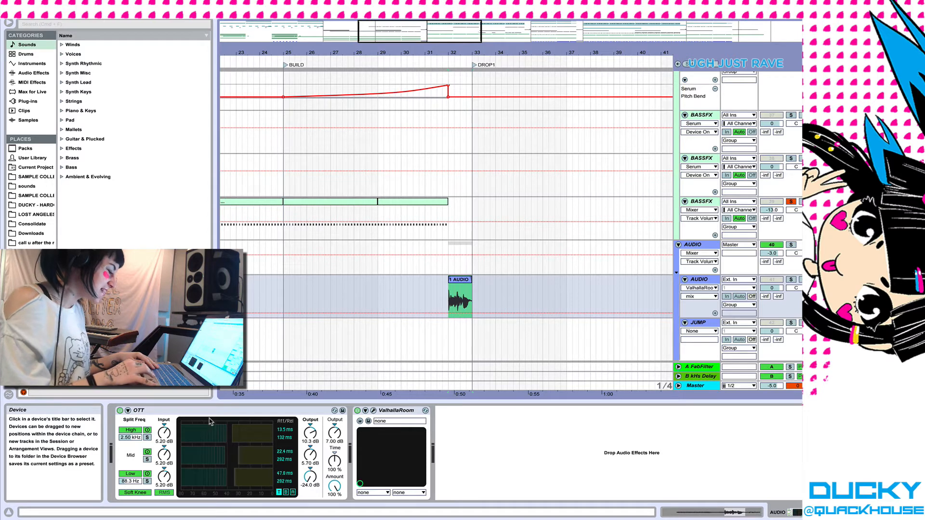
Step: Review the ValhallaRoom settings on AUDIO track 41, close the plug-in, and audition the bar 32 clip with the track soloed
left_click(374, 411)
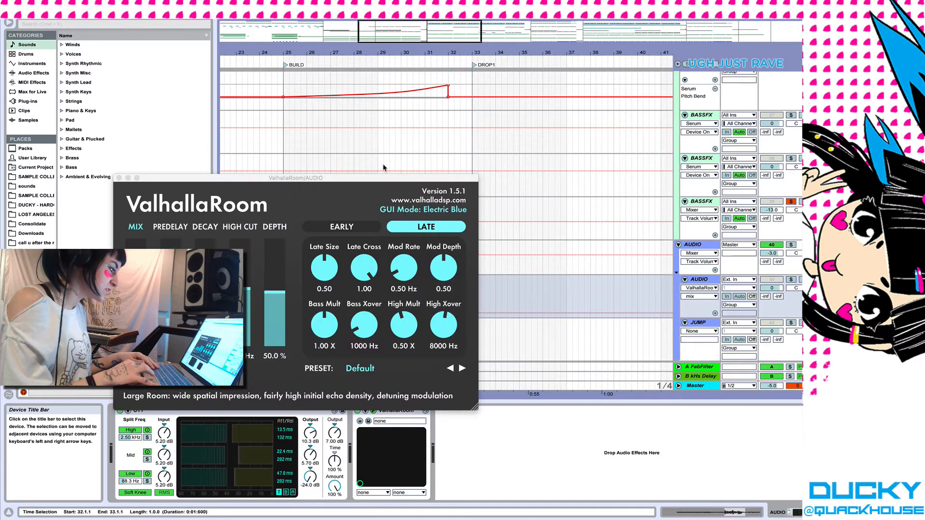
left_click_drag(384, 177, 566, 12)
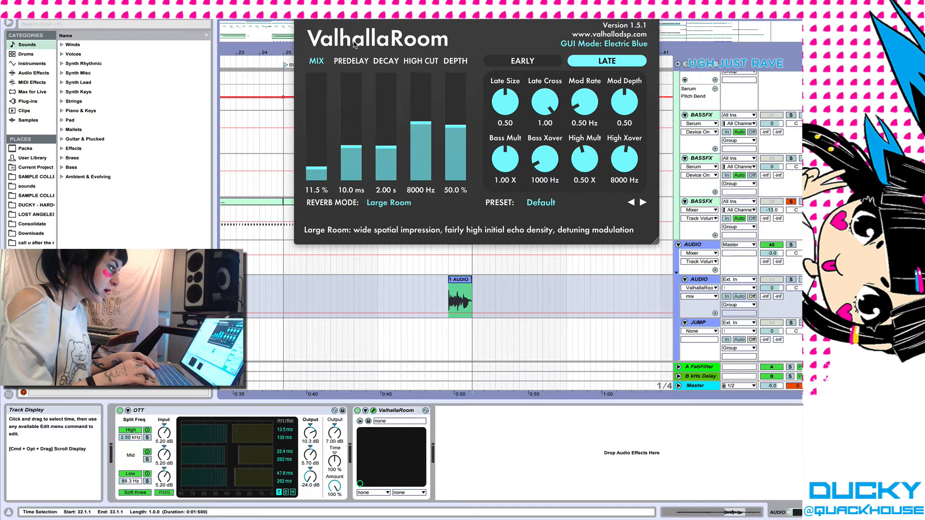
left_click(300, 14)
key("space")
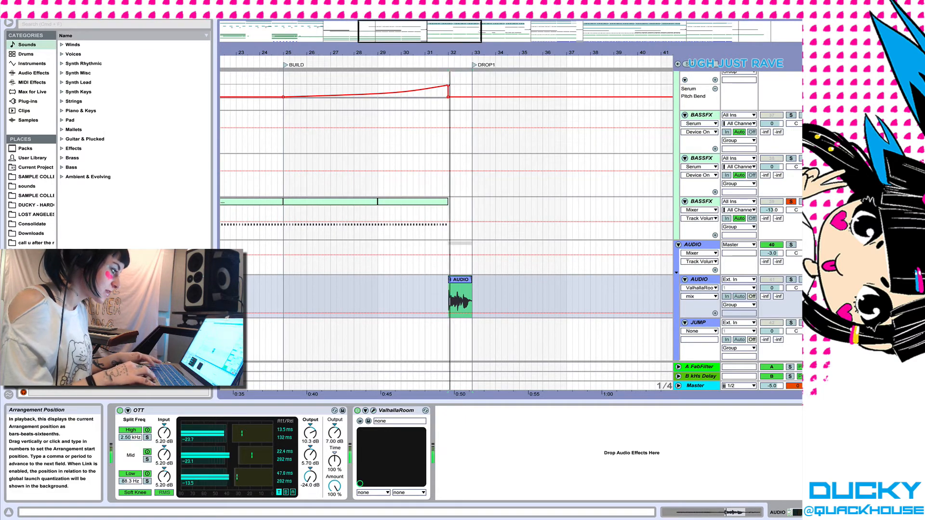
left_click(790, 279)
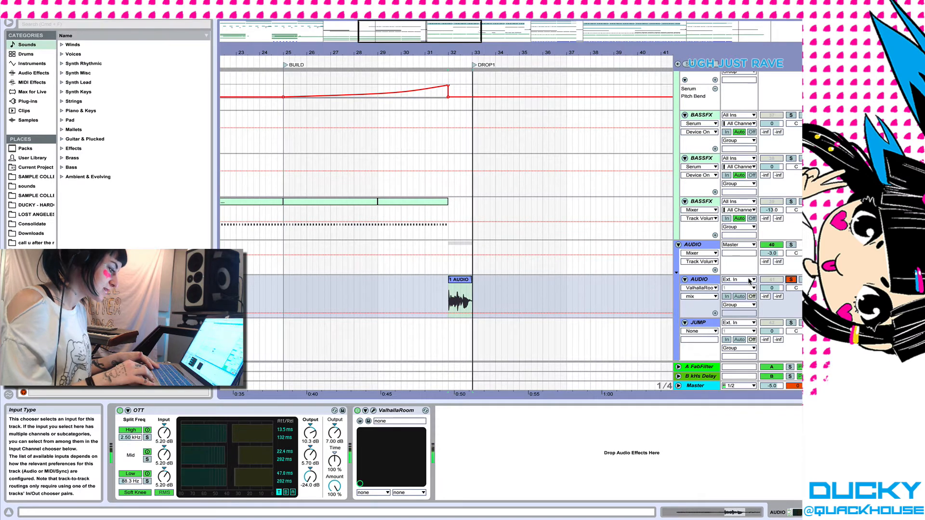
Step: Unsolo AUDIO track 41 and audition the NNN! and CHE_Impact clips on the FX tracks from bar 32
left_click(791, 281)
scroll(424, 189, "up", 20)
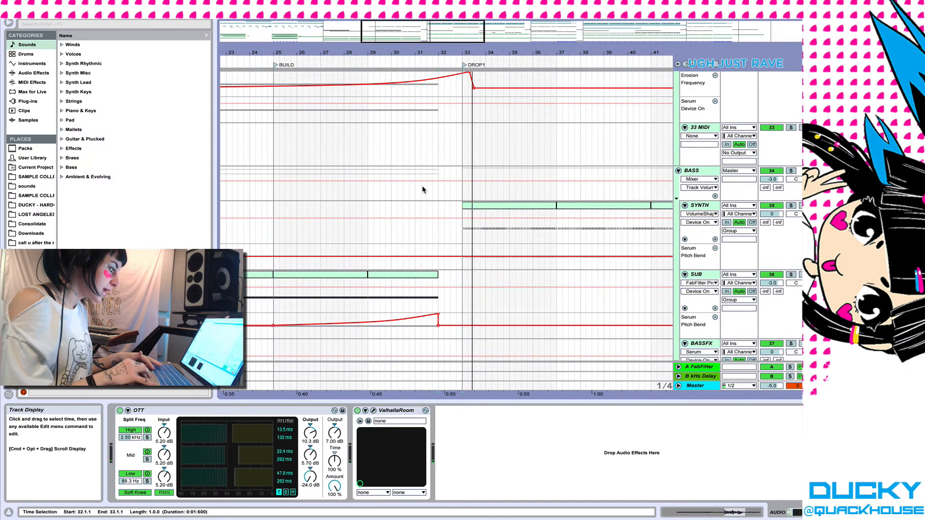
scroll(424, 188, "up", 10)
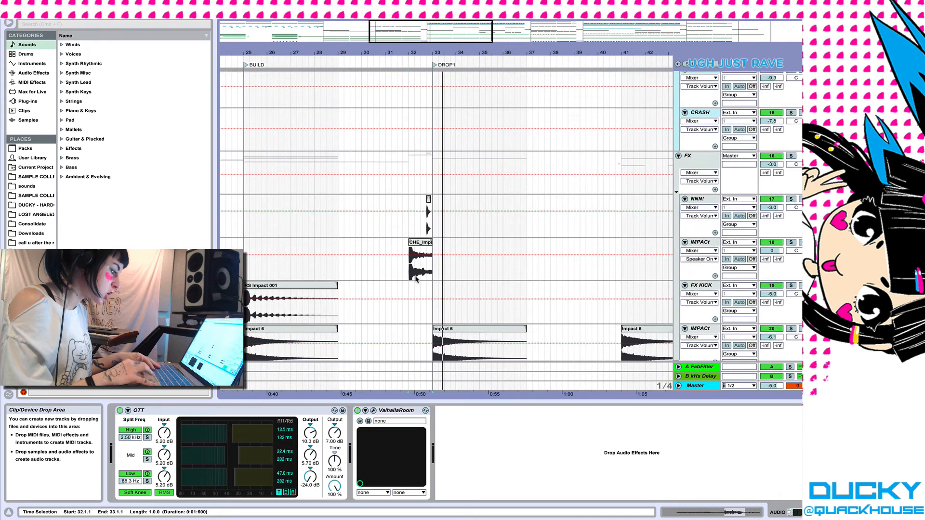
left_click(421, 243)
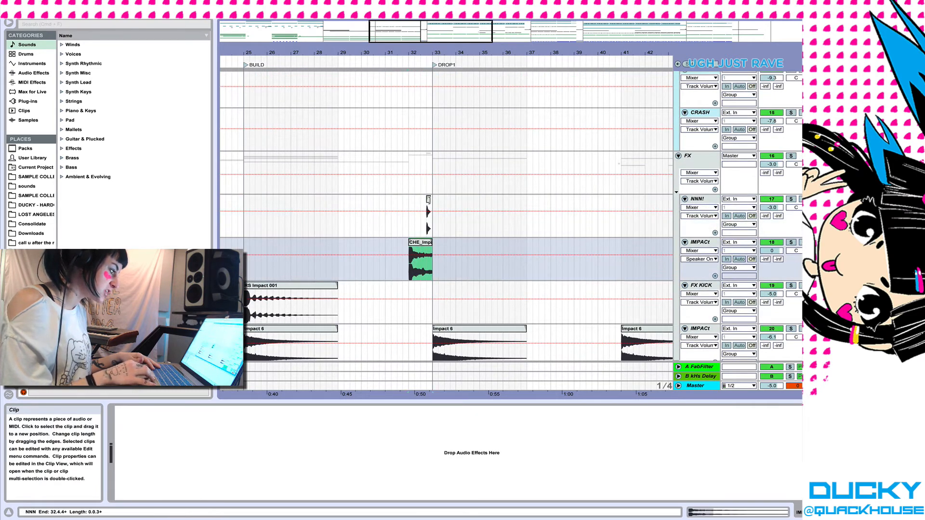
left_click(410, 232)
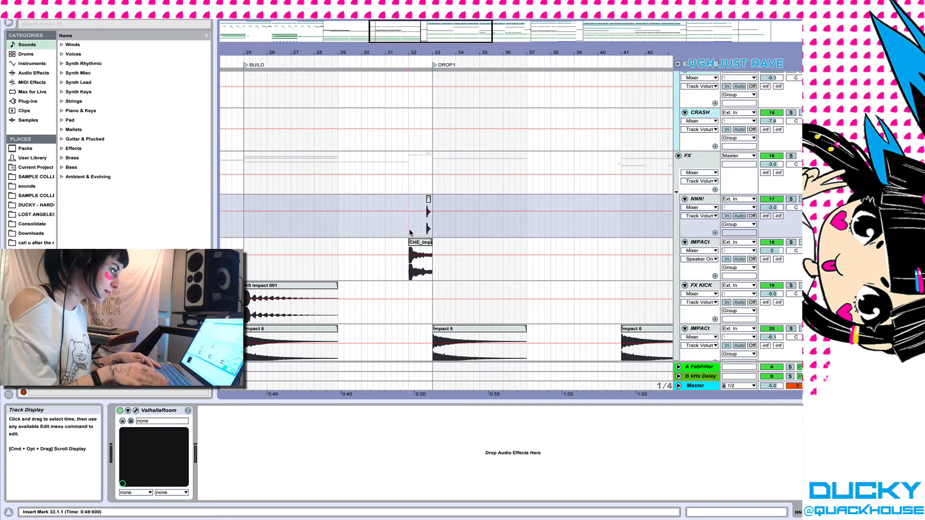
key("space")
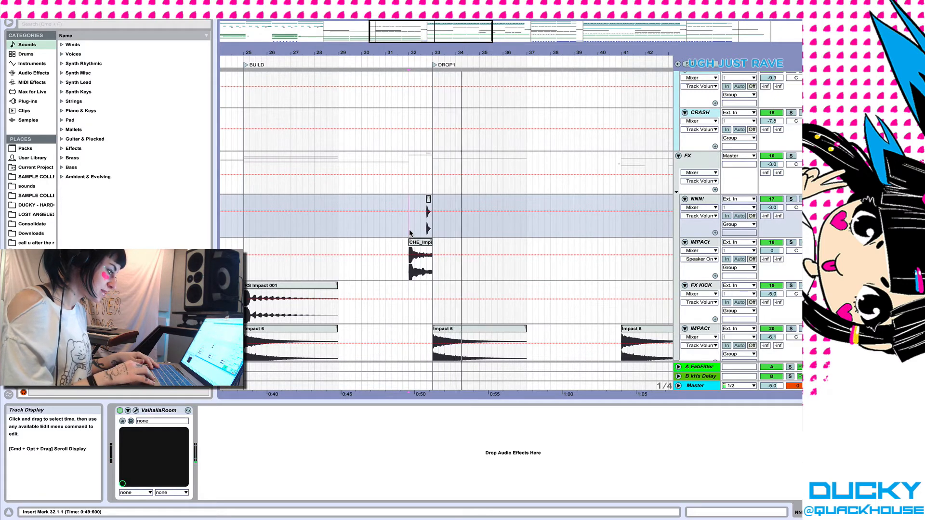
Step: Examine the drum, FX, riser and synth tracks across the whole arrangement and select the first DROP1 clip on DROP track 27
left_click_drag(365, 53, 364, 49)
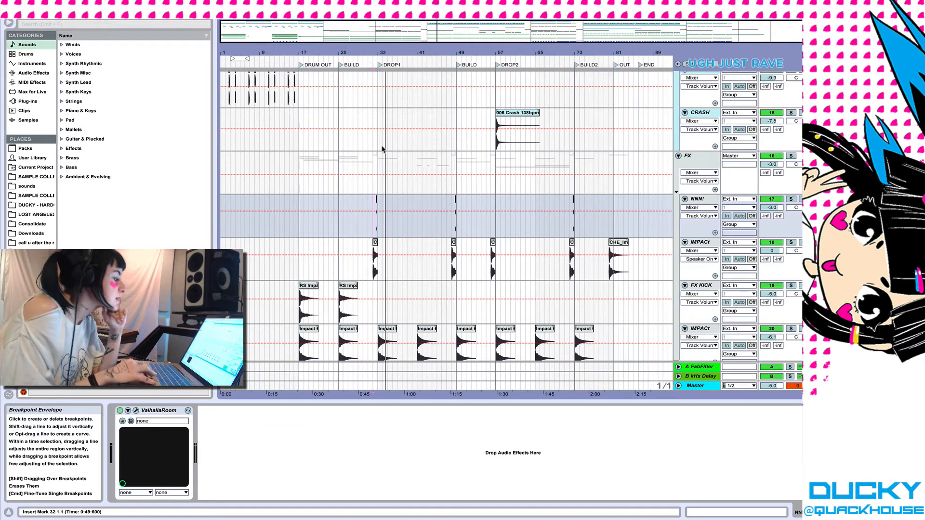
scroll(340, 228, "up", 8)
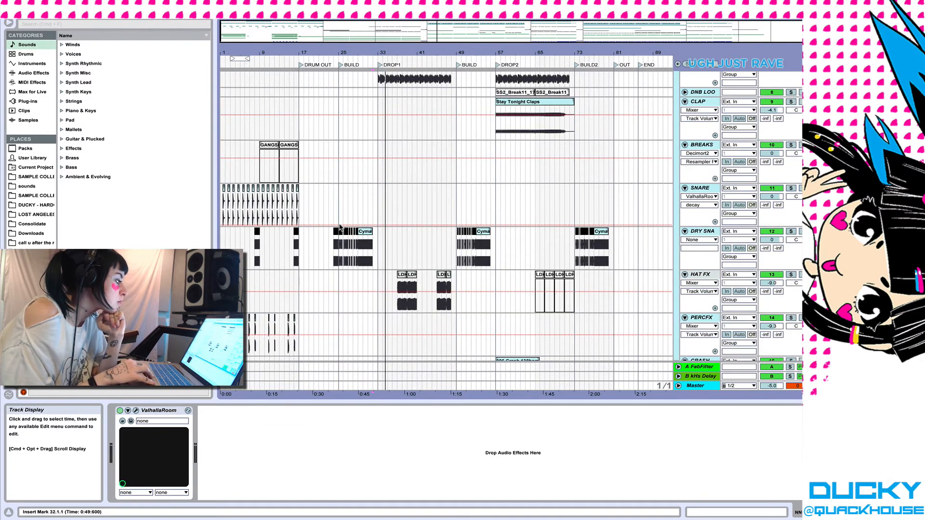
scroll(340, 227, "up", 5)
scroll(340, 228, "down", 1)
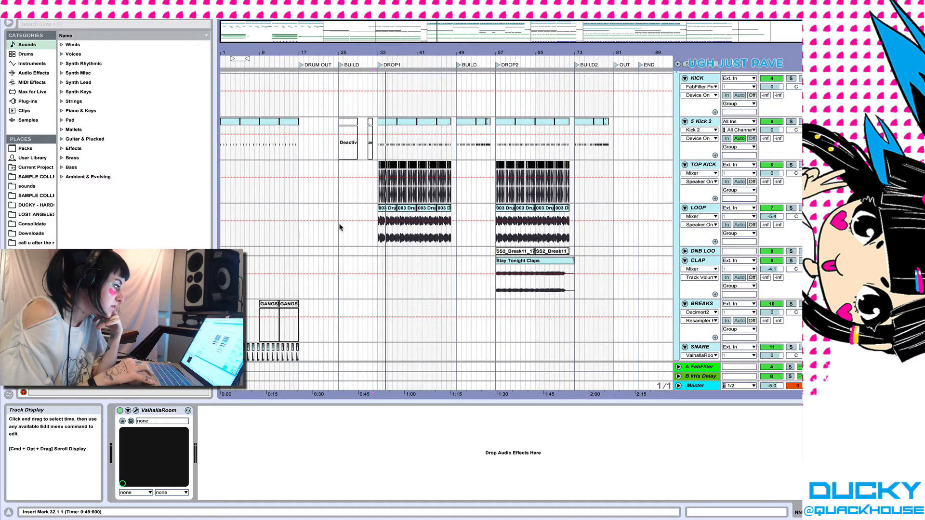
scroll(340, 227, "down", 4)
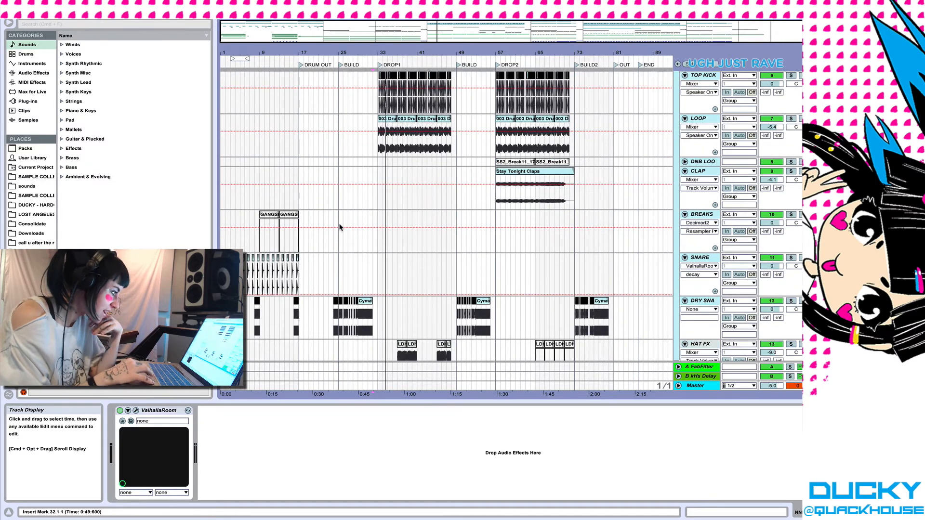
scroll(340, 227, "down", 4)
scroll(340, 227, "down", 10)
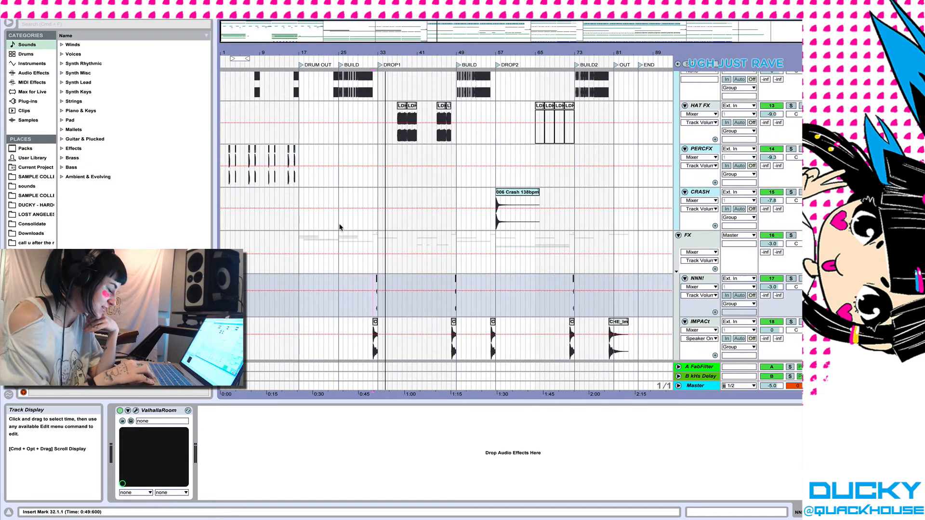
scroll(340, 227, "down", 4)
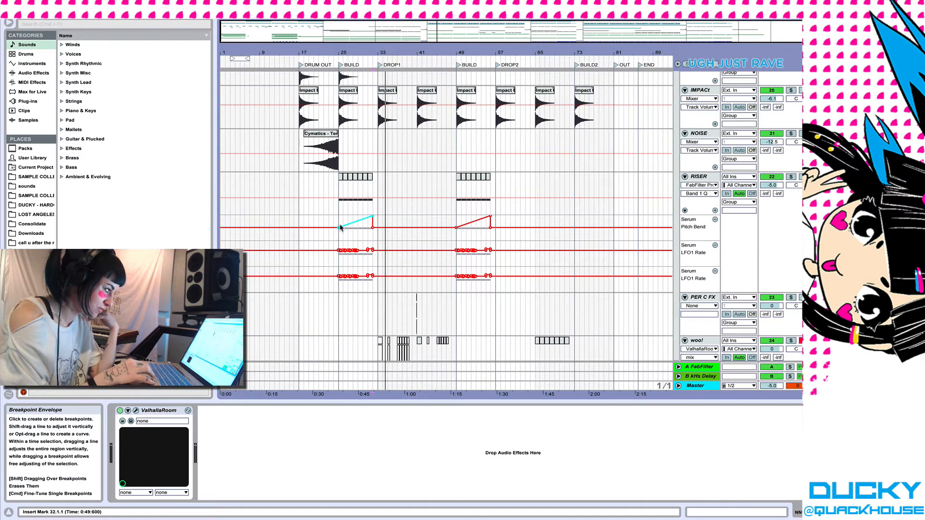
scroll(341, 225, "down", 4)
scroll(344, 223, "down", 11)
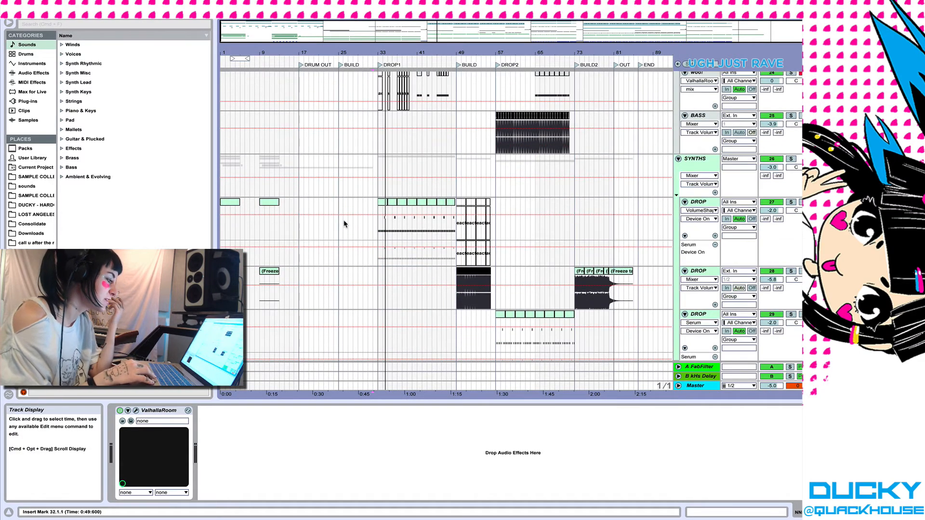
scroll(344, 223, "down", 2)
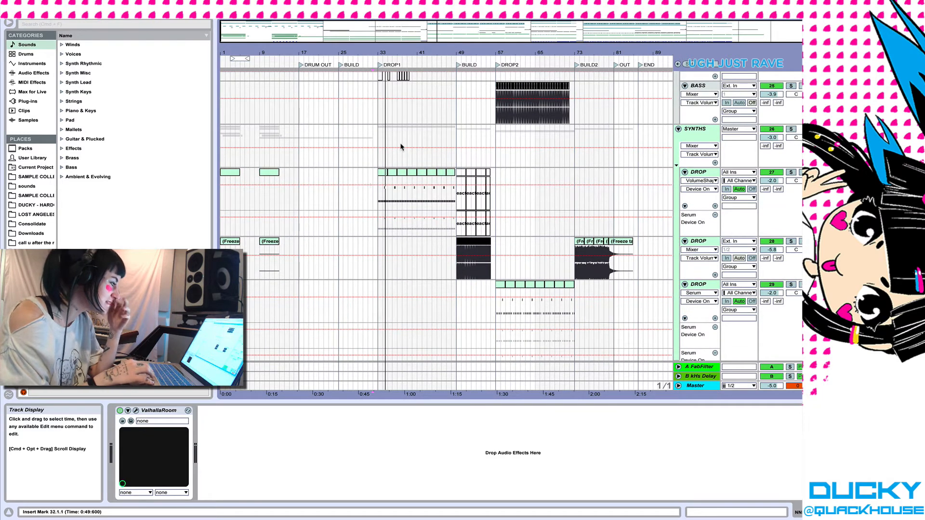
left_click(381, 176)
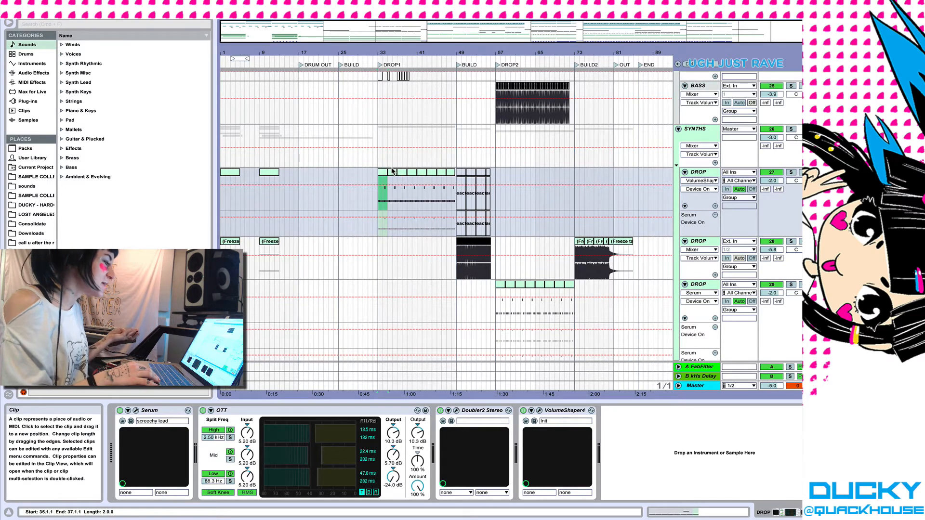
Step: Audition 5 Kick 2 and TOP KICK soloed together from the start of DROP1 at bar 33, and end both solos
scroll(393, 171, "up", 15)
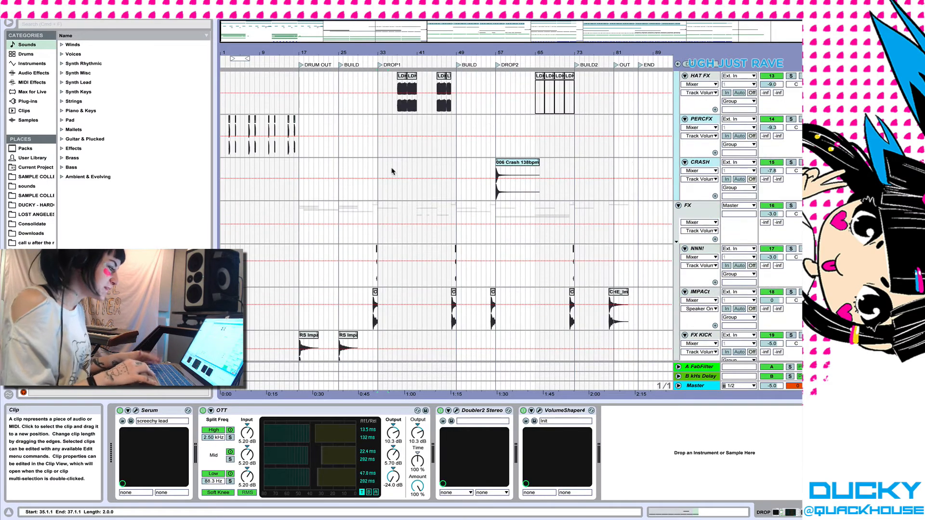
scroll(391, 196, "down", 8)
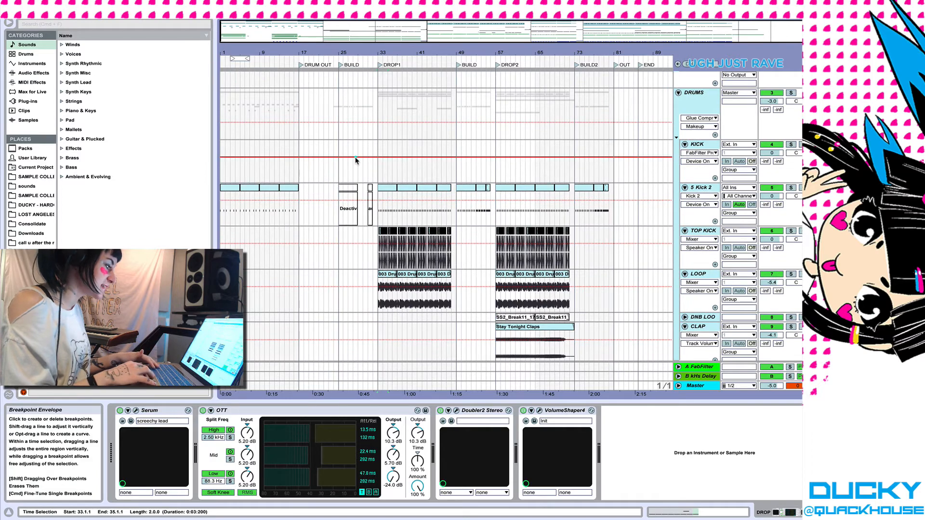
left_click_drag(386, 52, 386, 121)
scroll(351, 136, "up", 6)
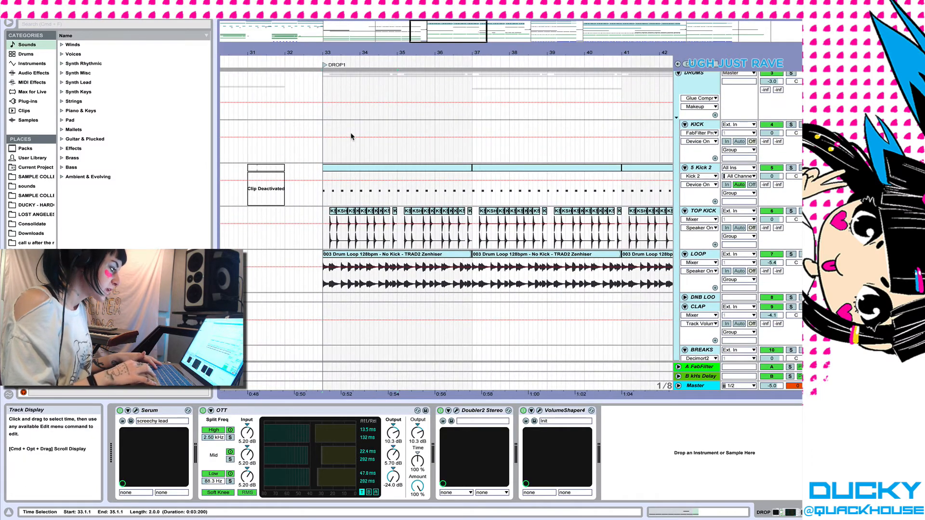
left_click(323, 201)
left_click(361, 200)
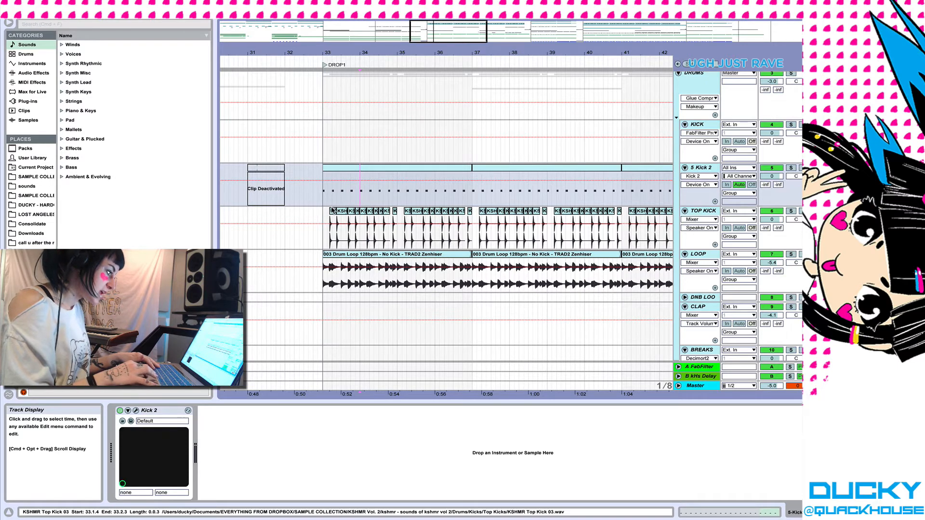
left_click(322, 248)
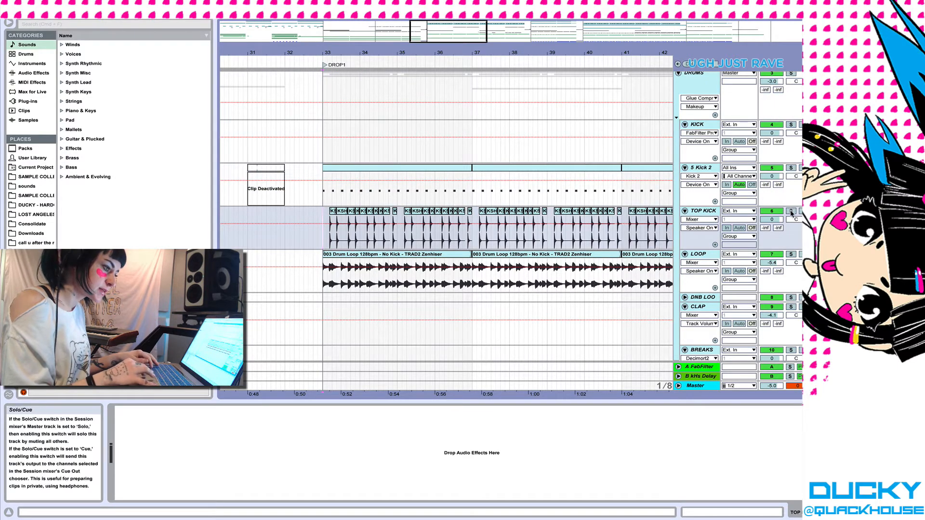
left_click(792, 169)
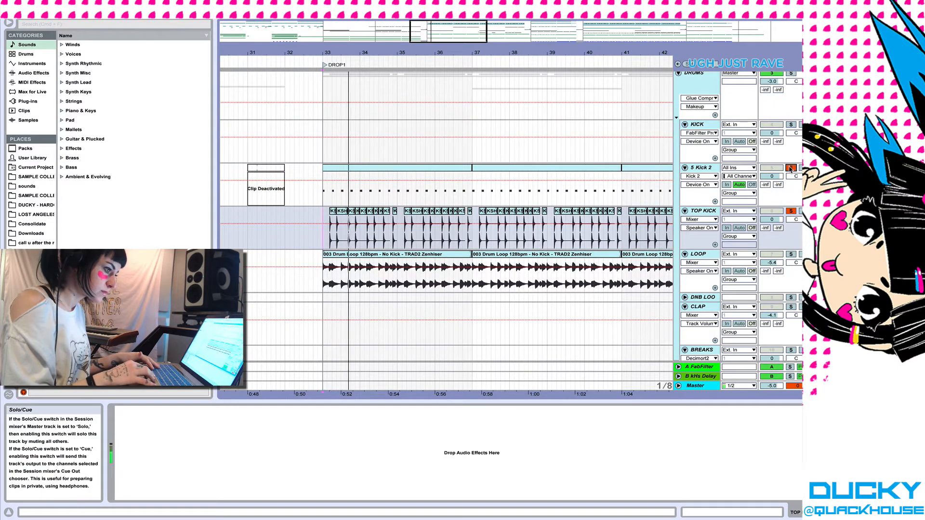
left_click(790, 213)
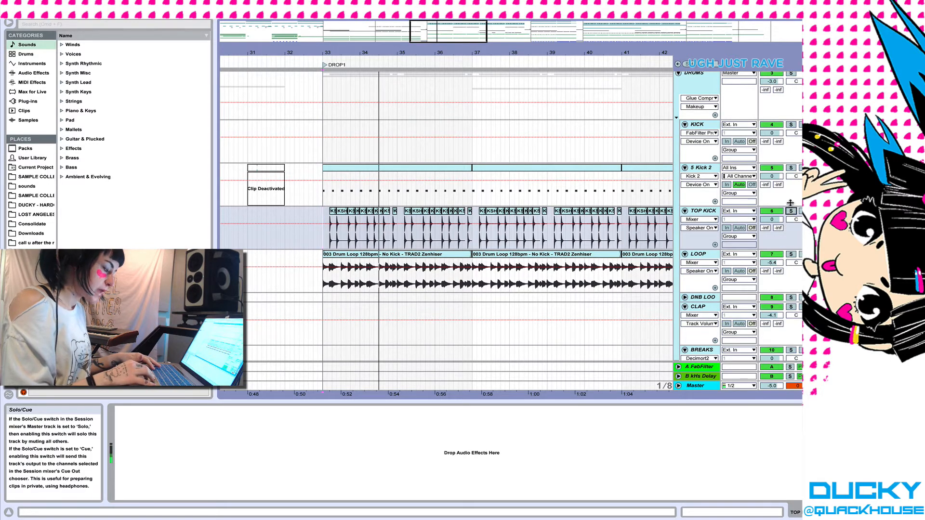
Step: Select the first 003 Drum Loop clip on LOOP track 7, audition it with the track soloed, and end the solo
scroll(422, 247, "down", 3)
scroll(422, 247, "down", 5)
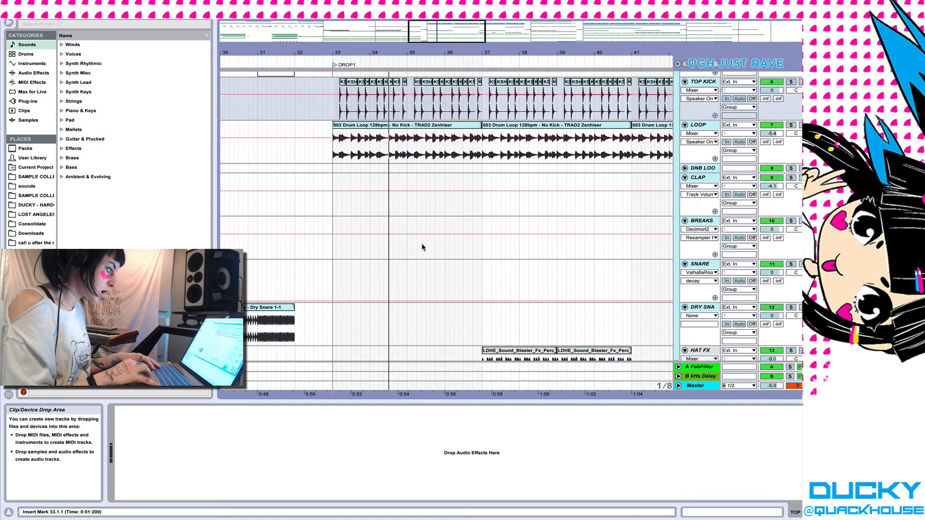
left_click(400, 128)
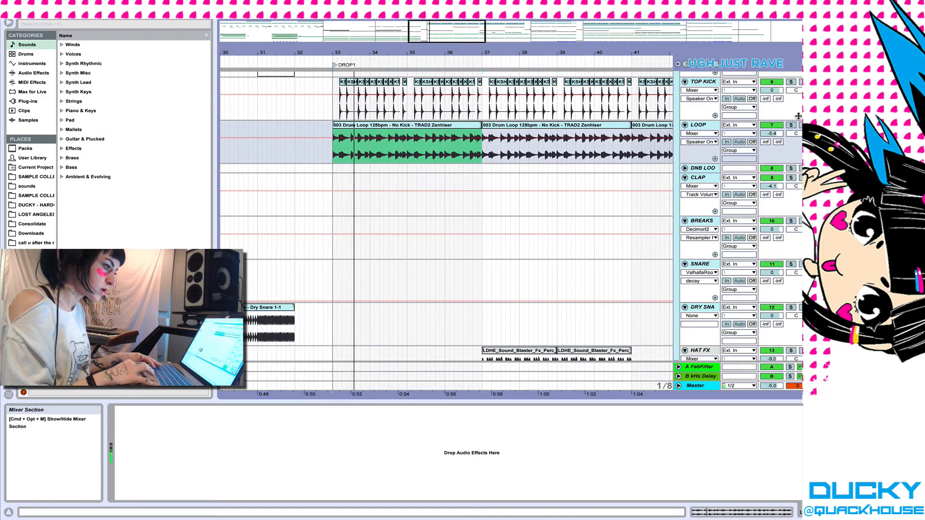
left_click(791, 125)
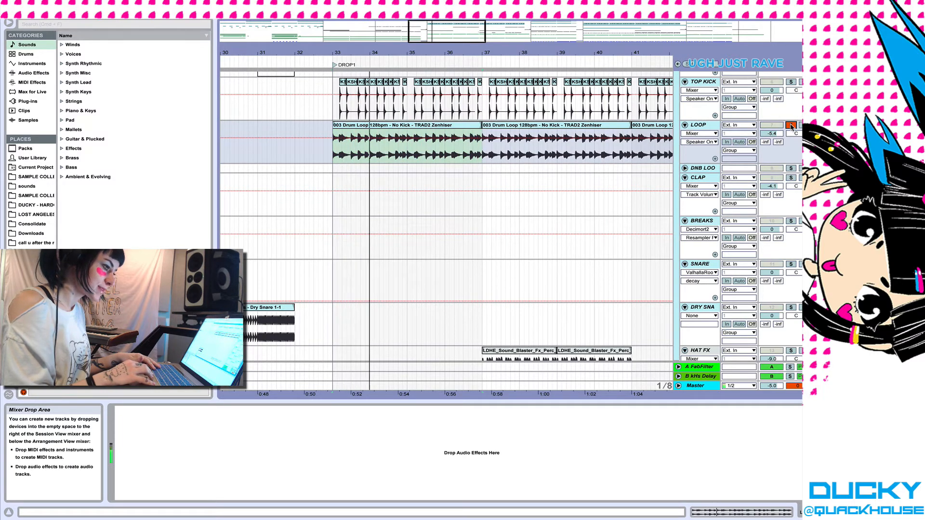
left_click(791, 126)
Step: Solo HAT FX track 13, audition its LDHE_Sound_Blaster_Fx_Perc clip from bar 37, and end the solo
scroll(537, 236, "down", 4)
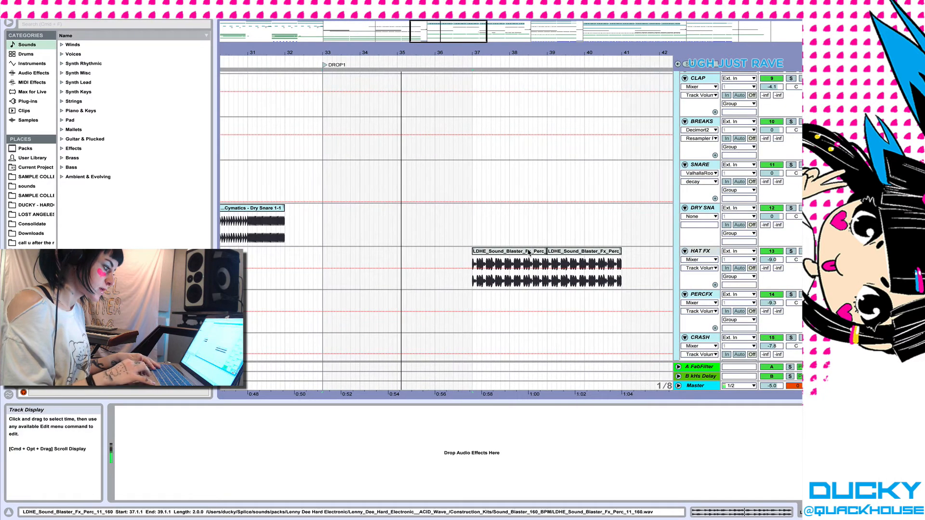
left_click(790, 250)
scroll(392, 268, "down", 3)
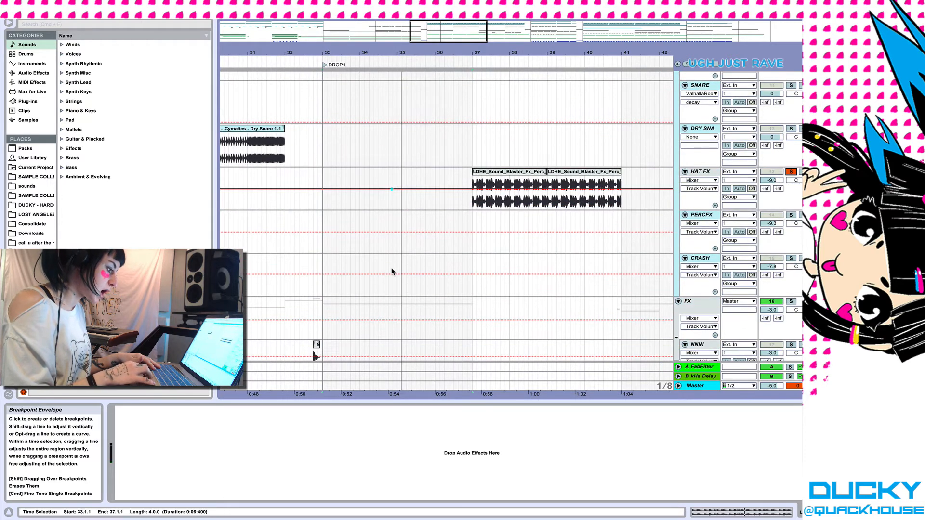
left_click(514, 172)
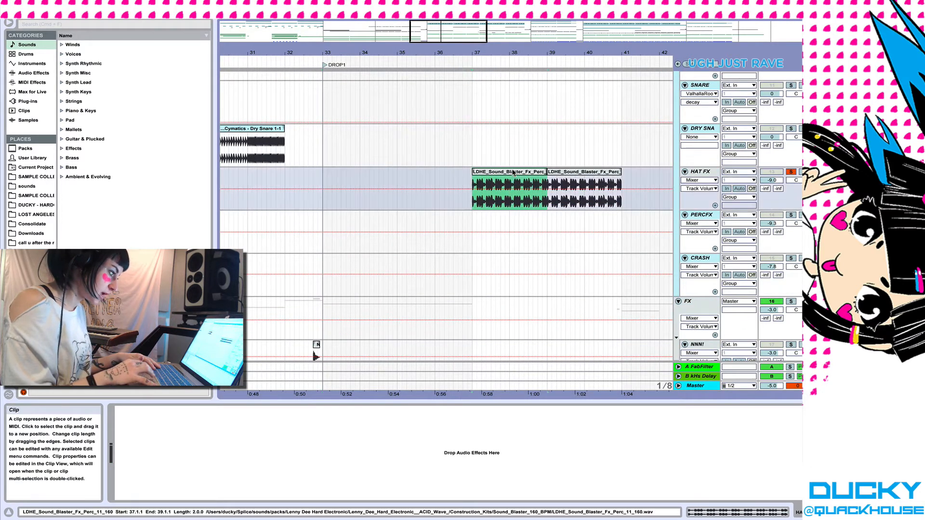
key("space")
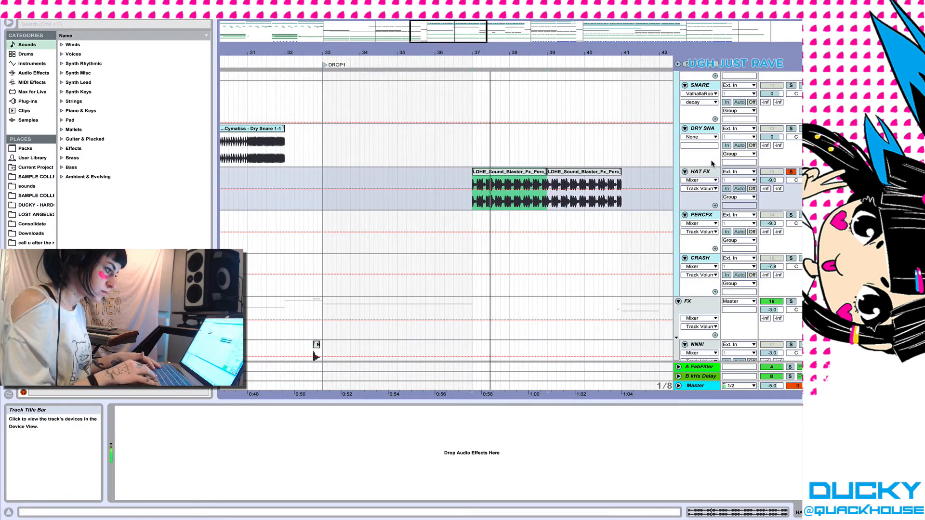
left_click(793, 173)
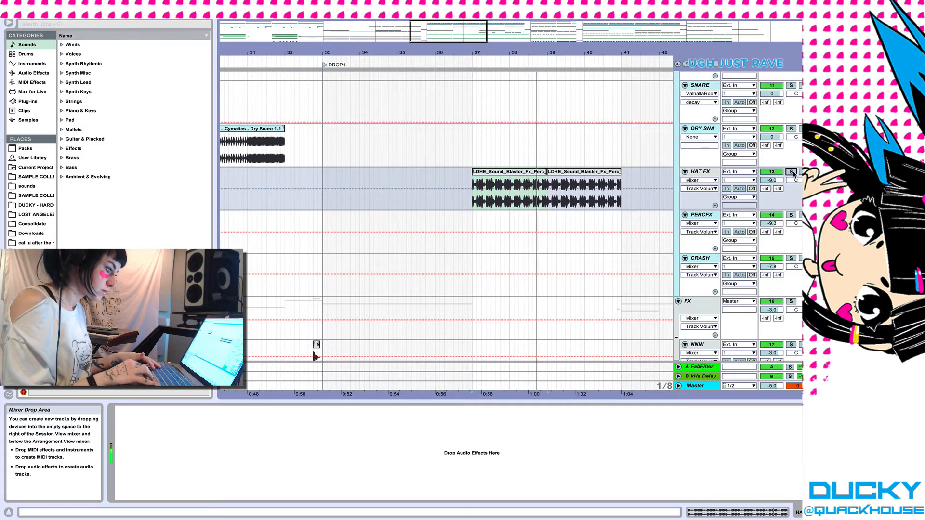
Step: Select the Impact 6 clip at DROP1 on track 20 and examine the FX and riser tracks down to the synth group
scroll(302, 193, "down", 10)
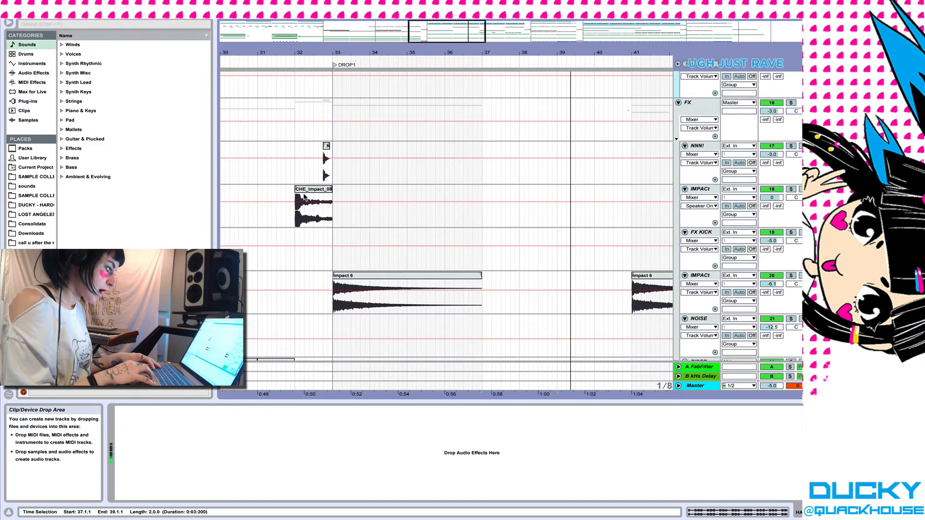
left_click(390, 207)
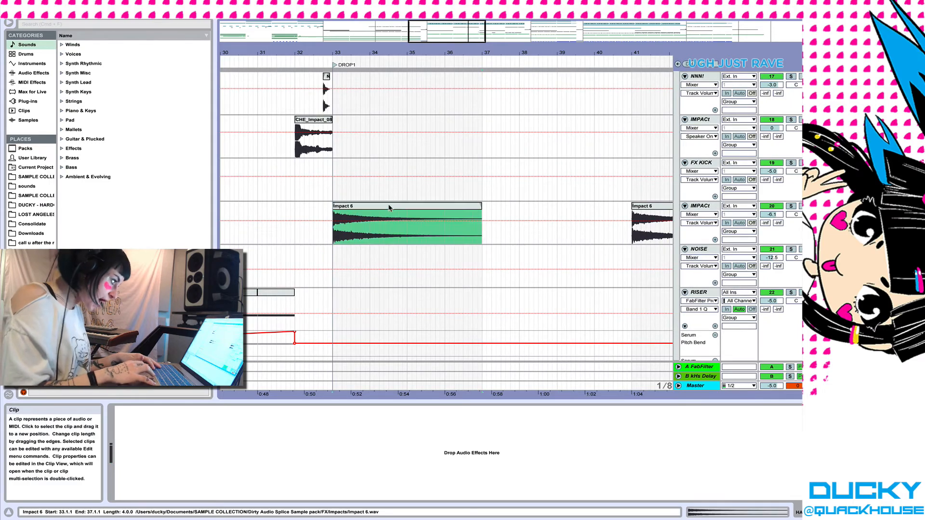
left_click_drag(395, 52, 394, 23)
scroll(372, 163, "down", 15)
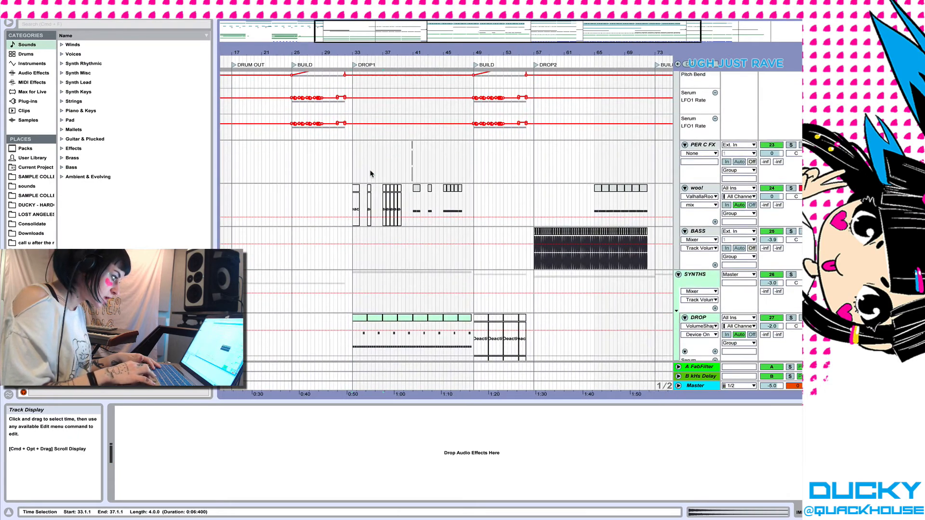
scroll(371, 173, "up", 15)
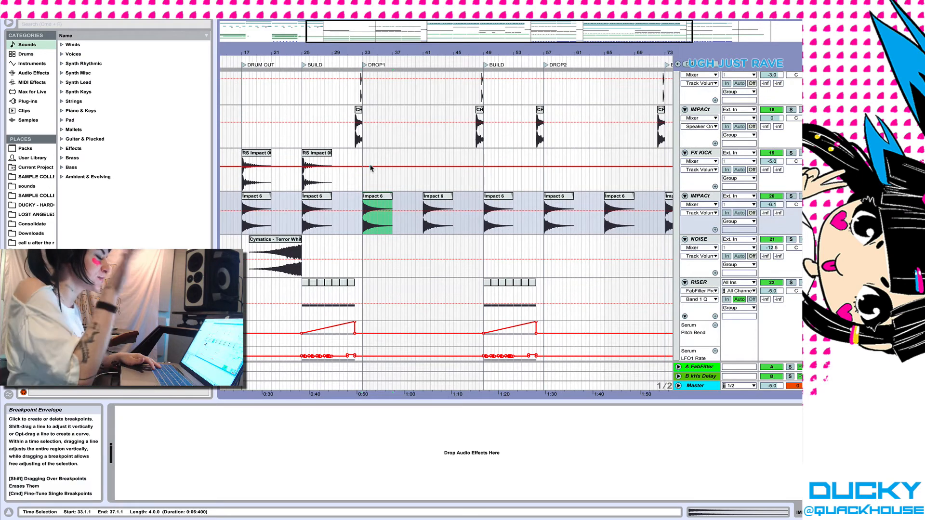
scroll(366, 164, "down", 10)
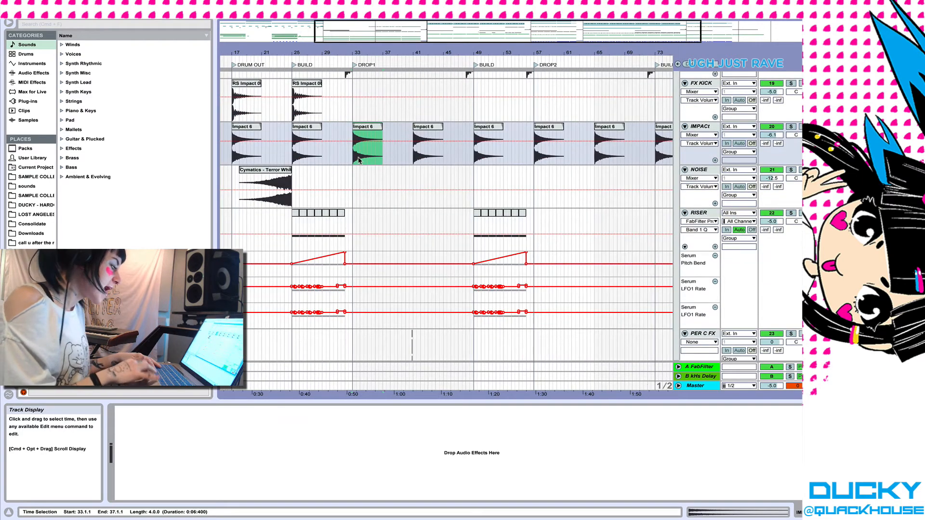
scroll(358, 161, "down", 1)
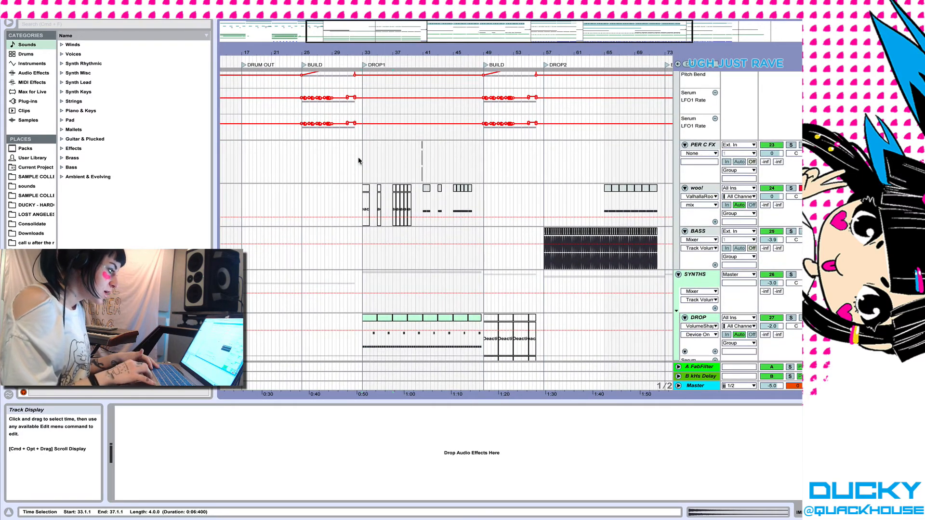
Step: Select the first clip on DROP track 27 at bar 33 and audition it with the track soloed
scroll(359, 160, "down", 1)
left_click(370, 308)
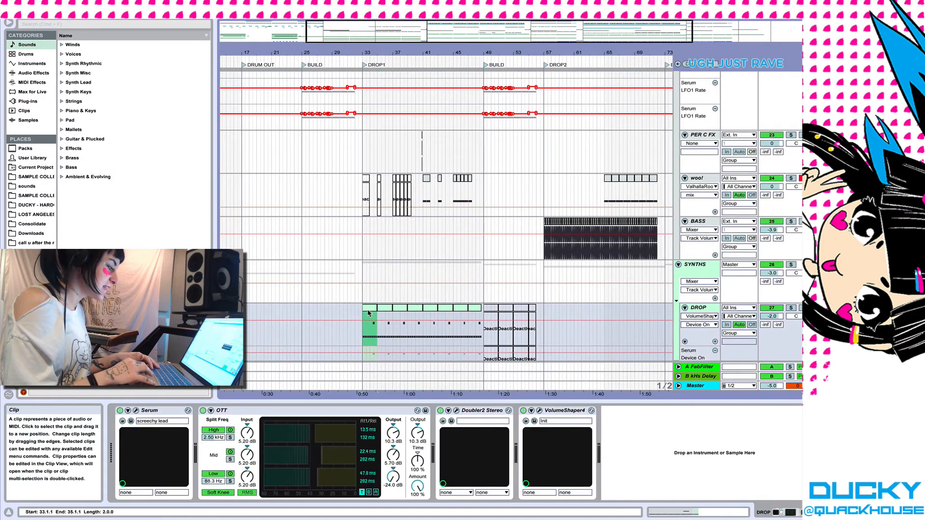
scroll(352, 235, "down", 6)
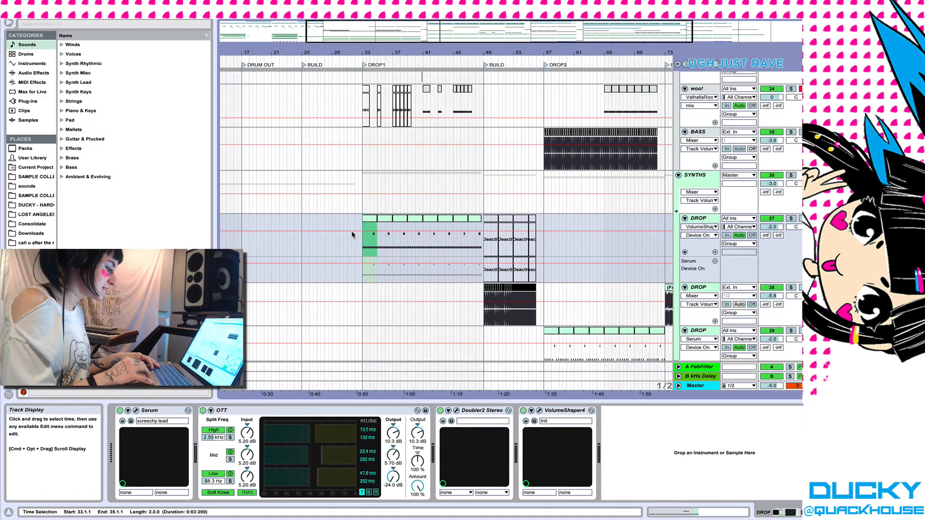
scroll(352, 235, "down", 3)
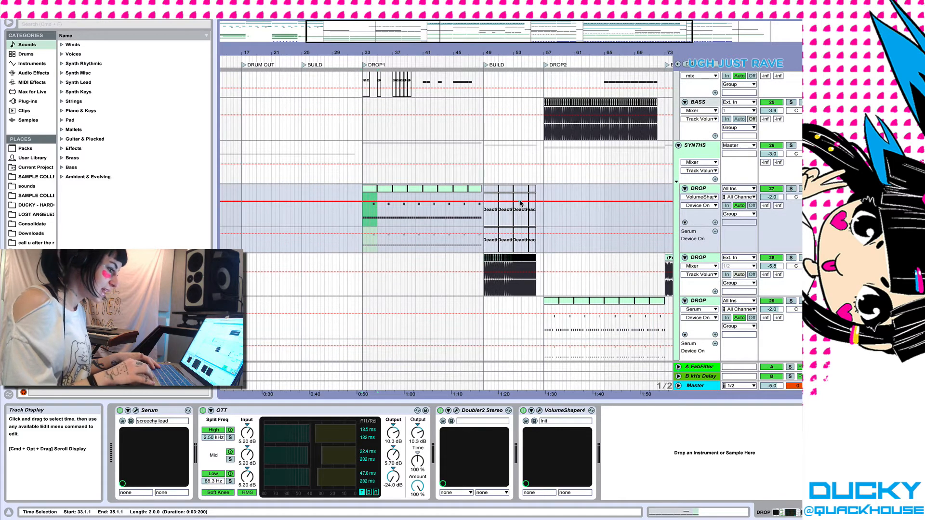
left_click(791, 189)
key("space")
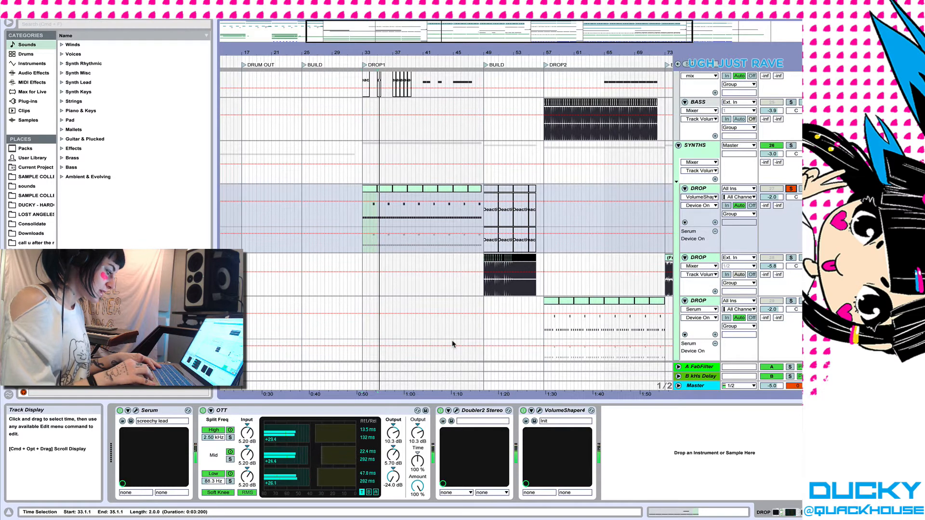
Step: Open the track's Serum screechy lead patch and examine its LFO 1 modulation and portamento settings
left_click(133, 410)
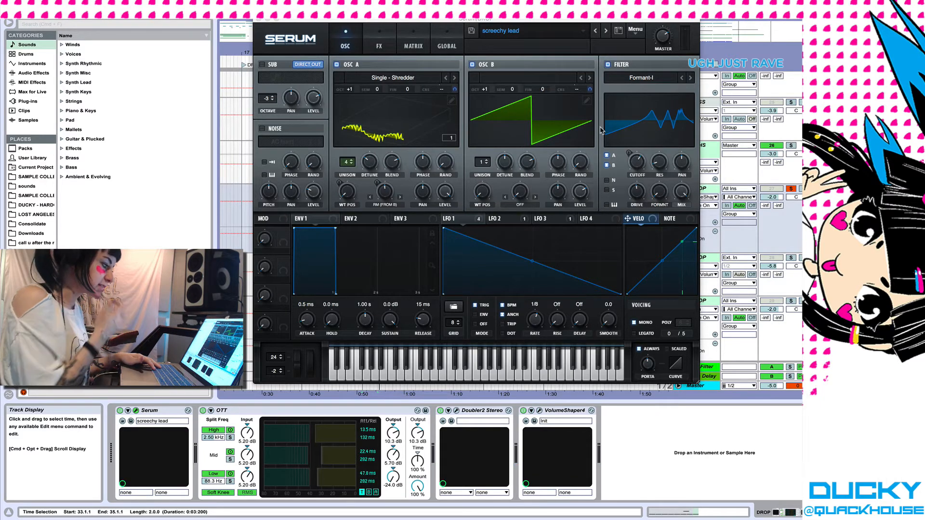
left_click(475, 221)
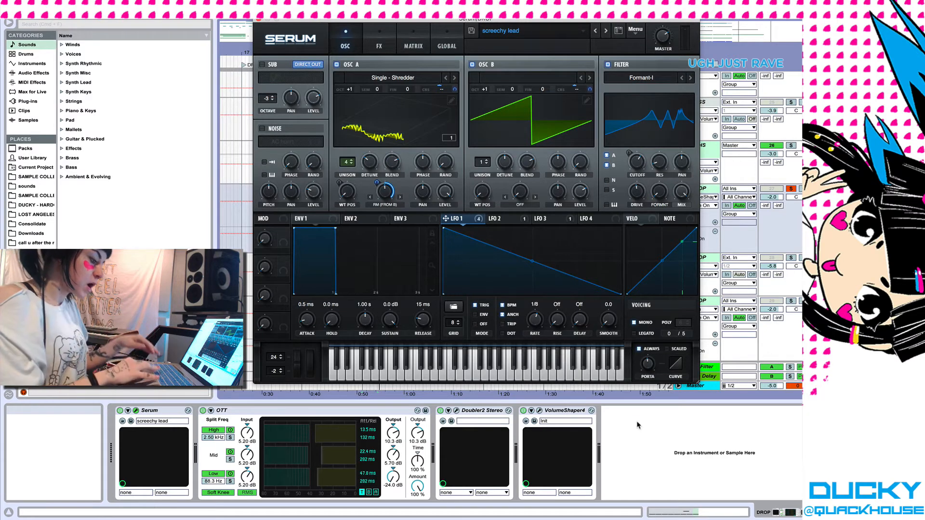
left_click(648, 364)
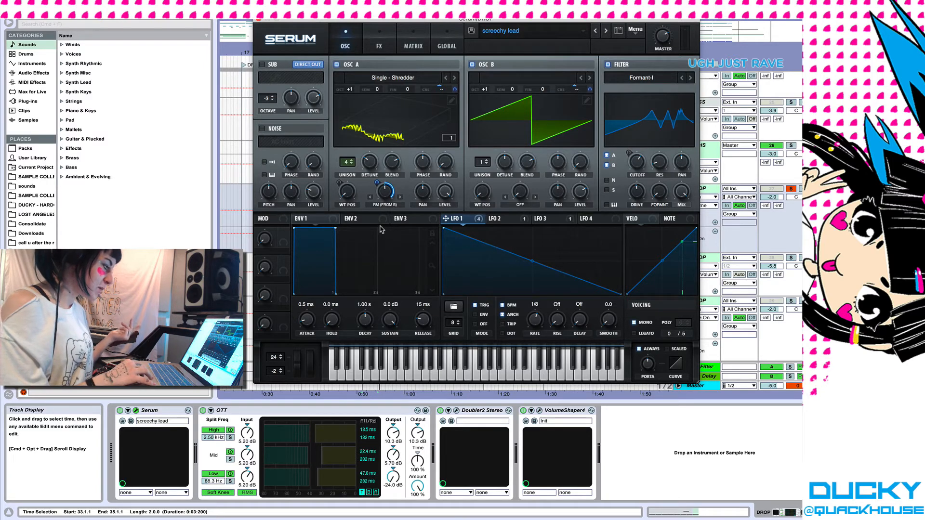
Step: Bypass the Doubler2 Stereo, VolumeShaper4 and OTT devices on the DROP track
left_click(440, 411)
left_click(524, 411)
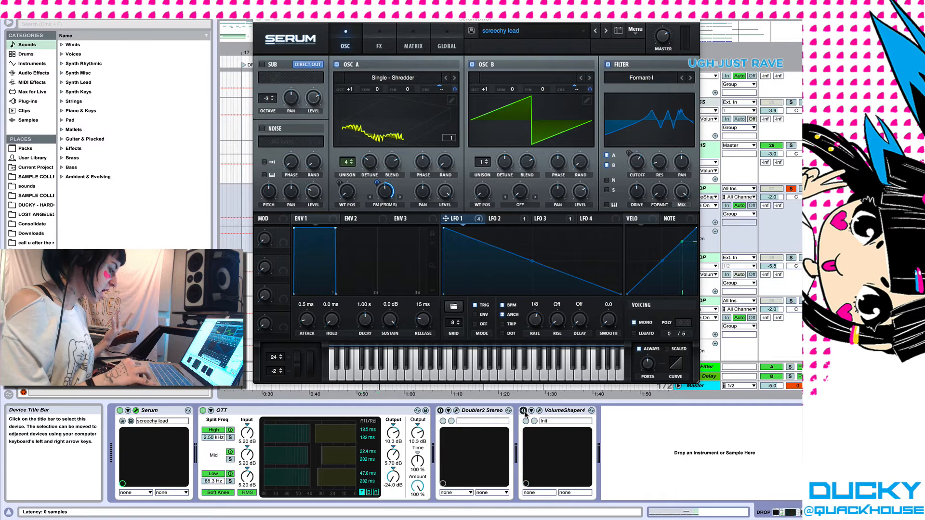
left_click(203, 410)
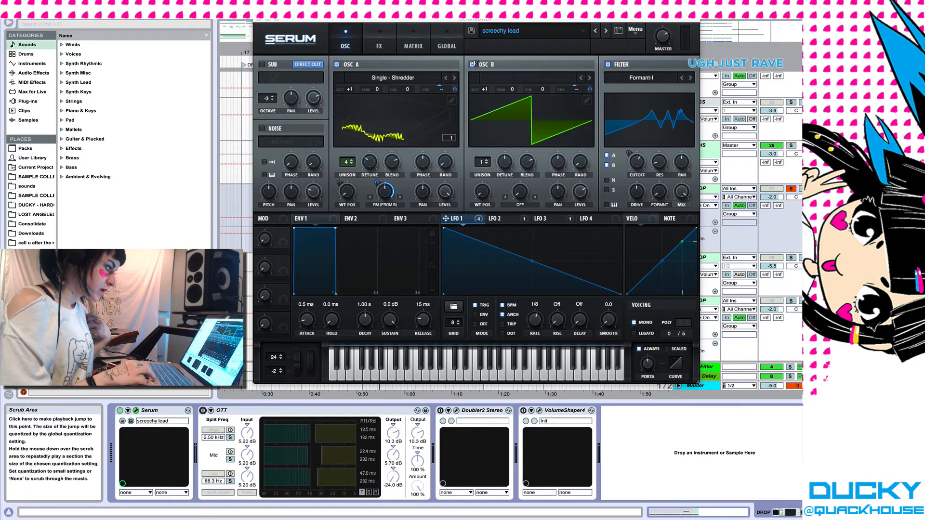
Step: Switch off oscillator B, the filter, and the compressor, reverb and distortion effects in the screechy lead patch
left_click(471, 64)
left_click(608, 64)
left_click(387, 46)
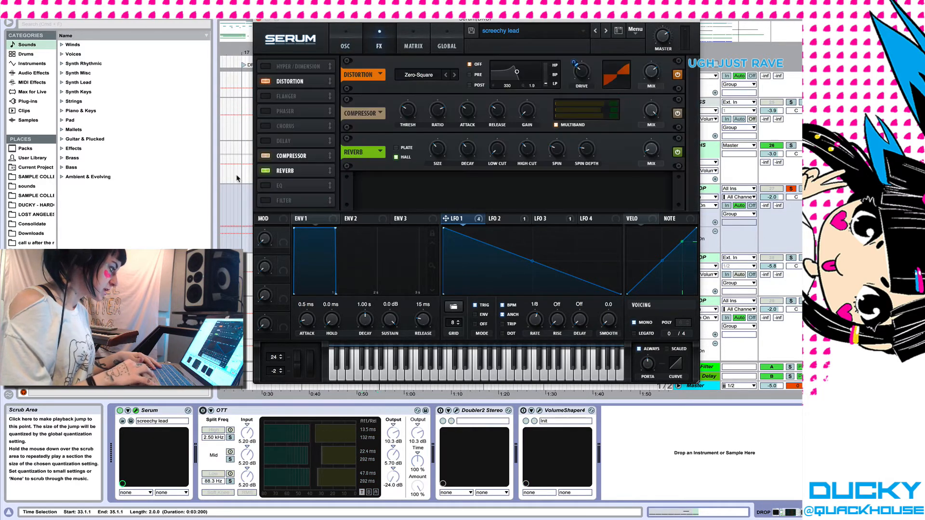
left_click(263, 156)
left_click(263, 170)
left_click(266, 81)
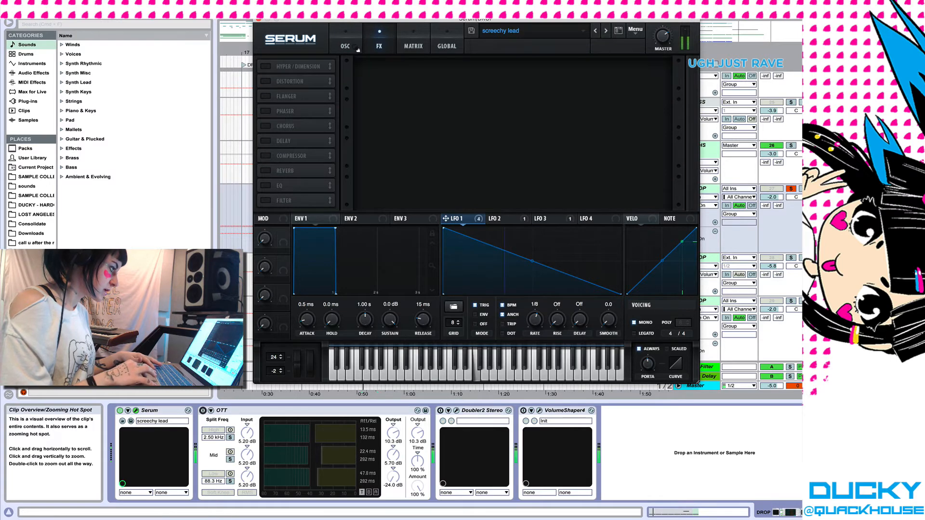
Step: Audition the screechy lead with oscillator A alone, and again with oscillator B switched back on
left_click(341, 47)
key("space")
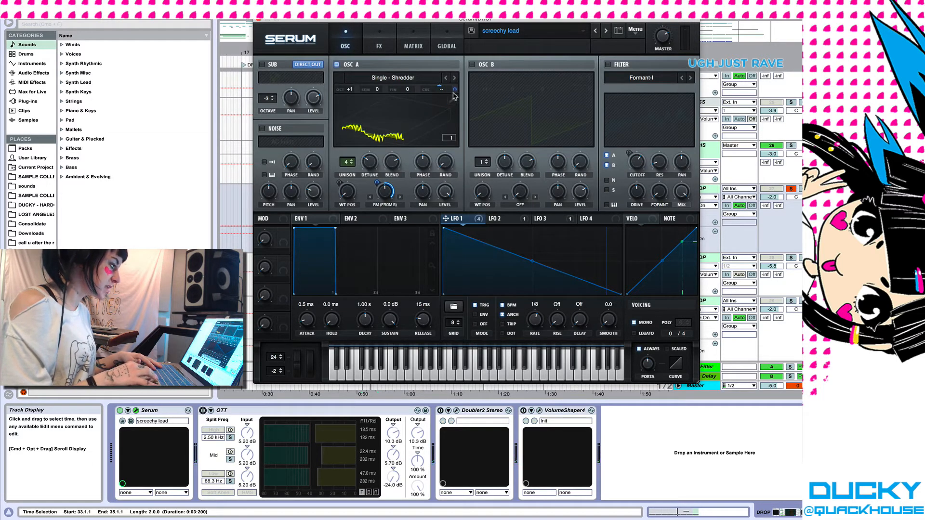
left_click(472, 65)
key("space")
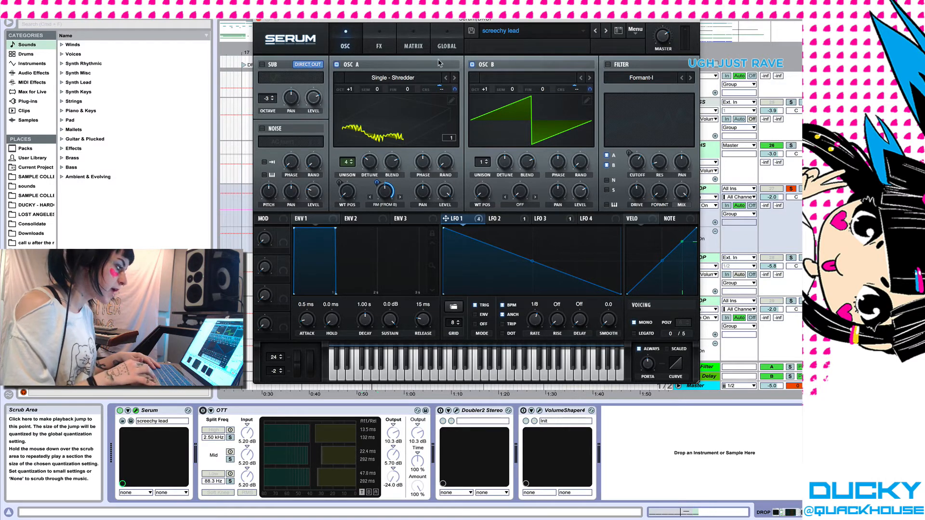
Step: Re-enable the Formant-I filter, audition the lead, and examine the LFO 2 and LFO 3 modulation
left_click(607, 65)
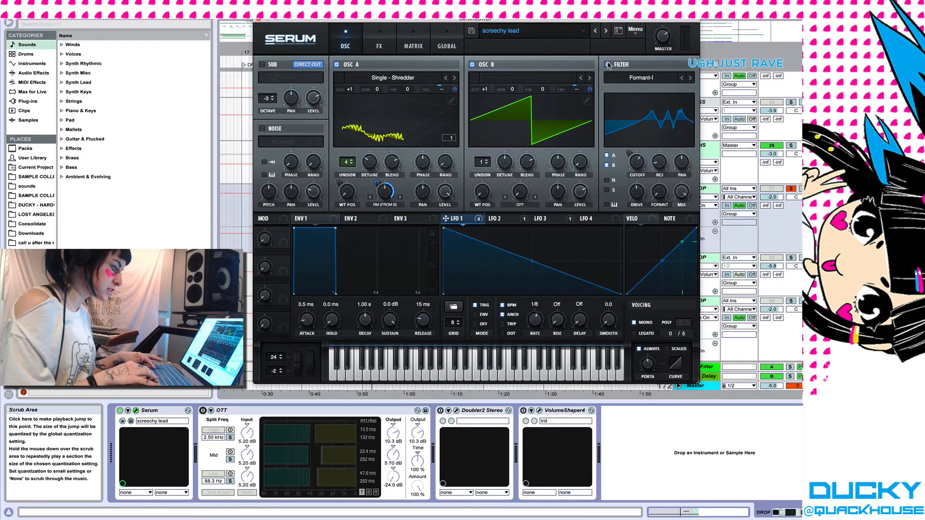
key("space")
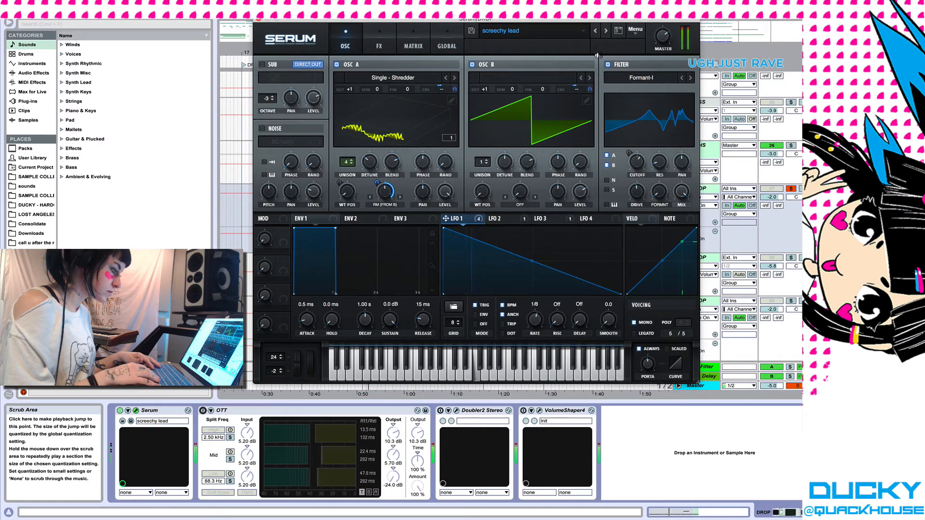
left_click(501, 218)
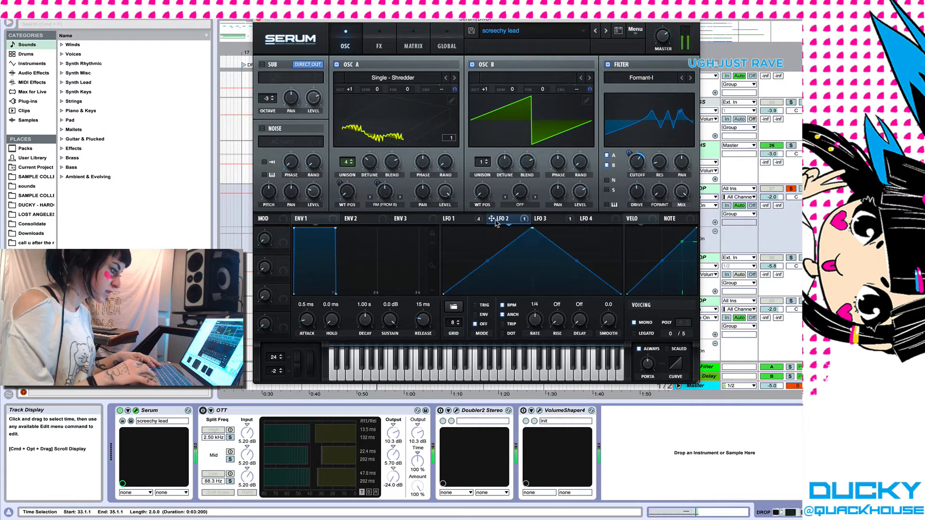
left_click(557, 222)
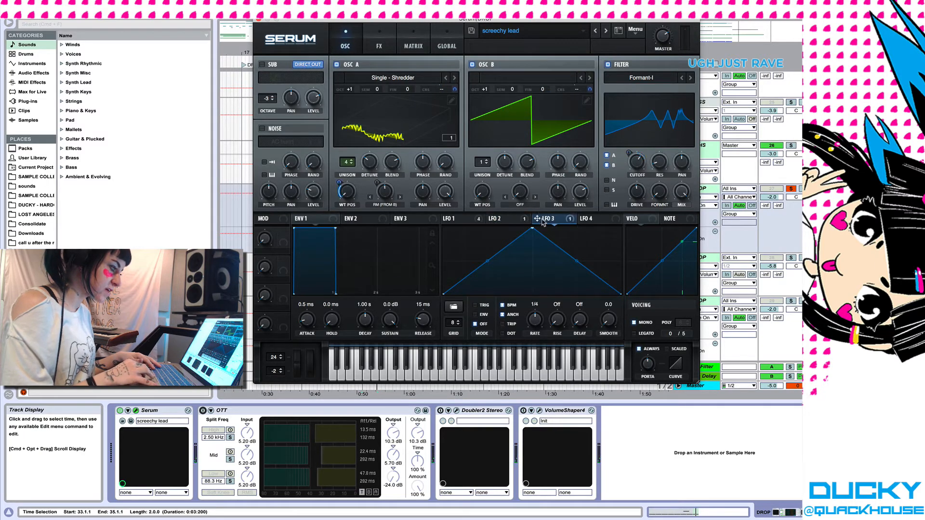
left_click(522, 221)
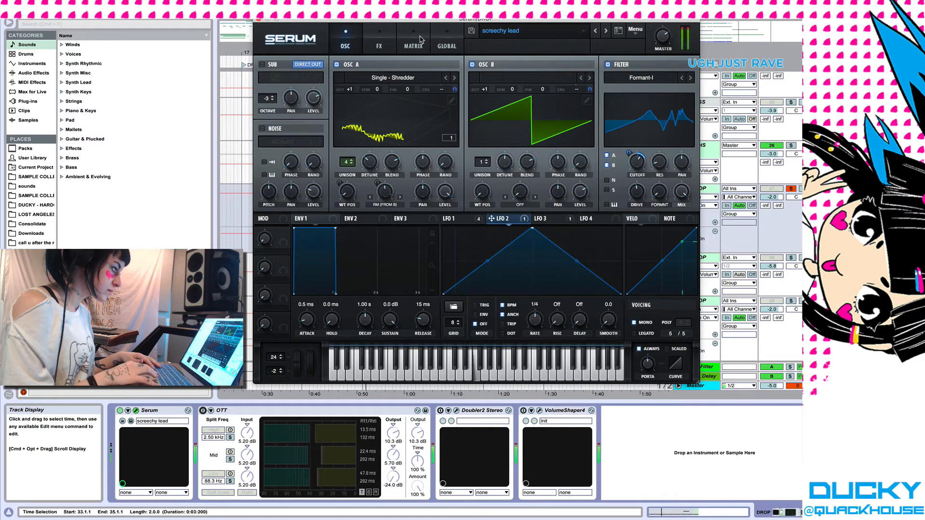
Step: Re-enable Serum's distortion, compressor and reverb, check LFO 1, and audition the lead
left_click(379, 42)
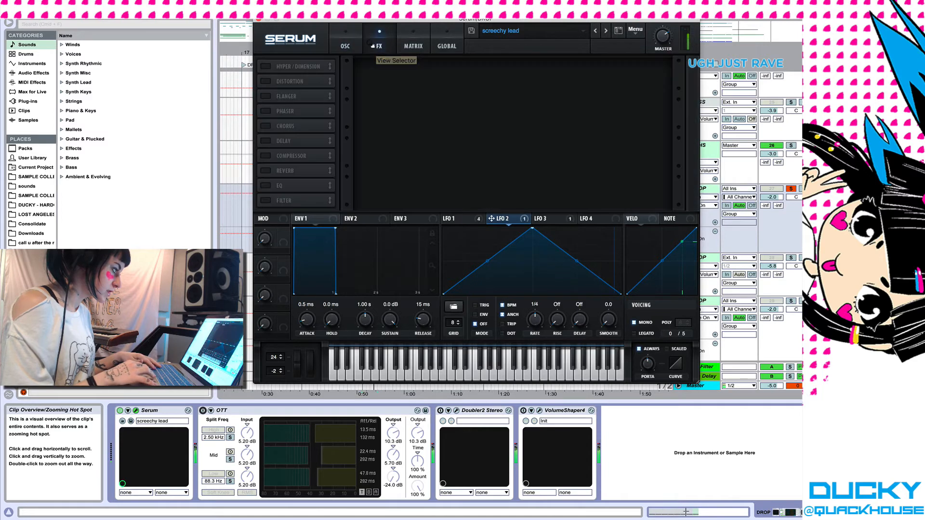
left_click(266, 82)
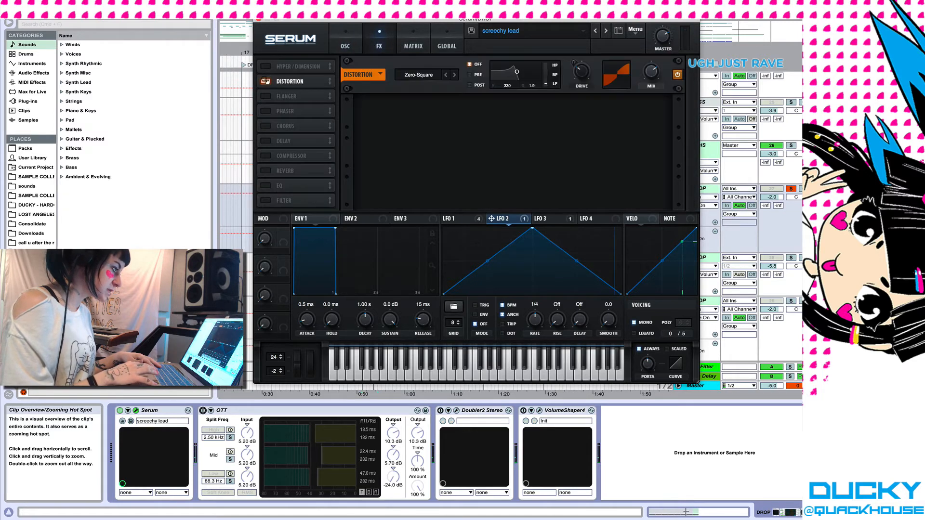
left_click(465, 219)
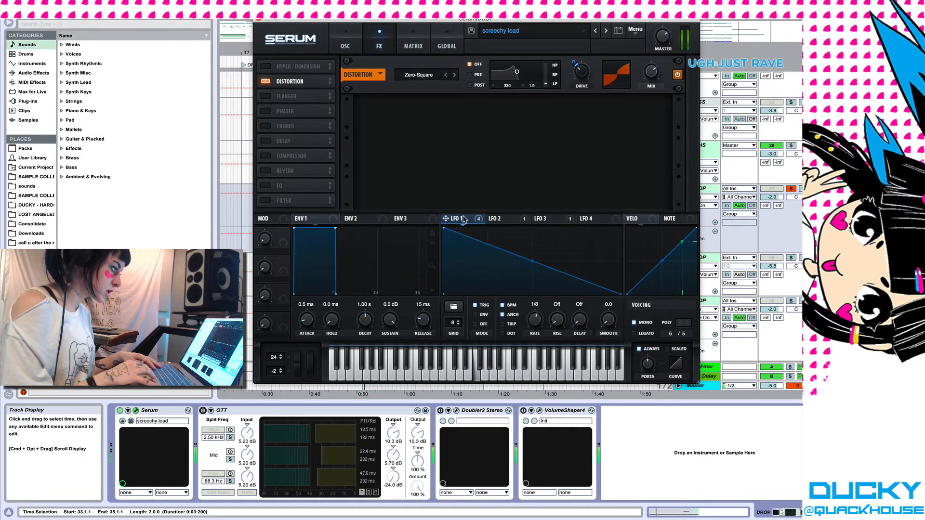
left_click(265, 156)
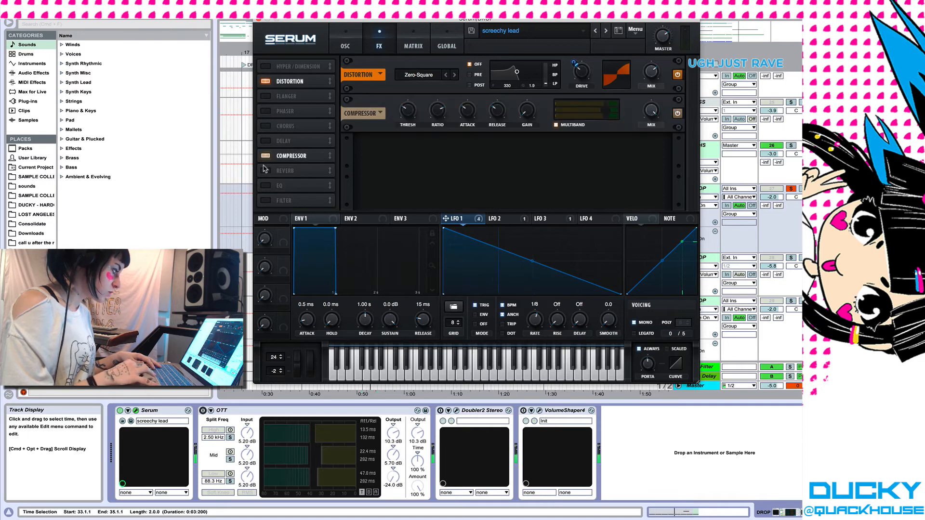
left_click(266, 171)
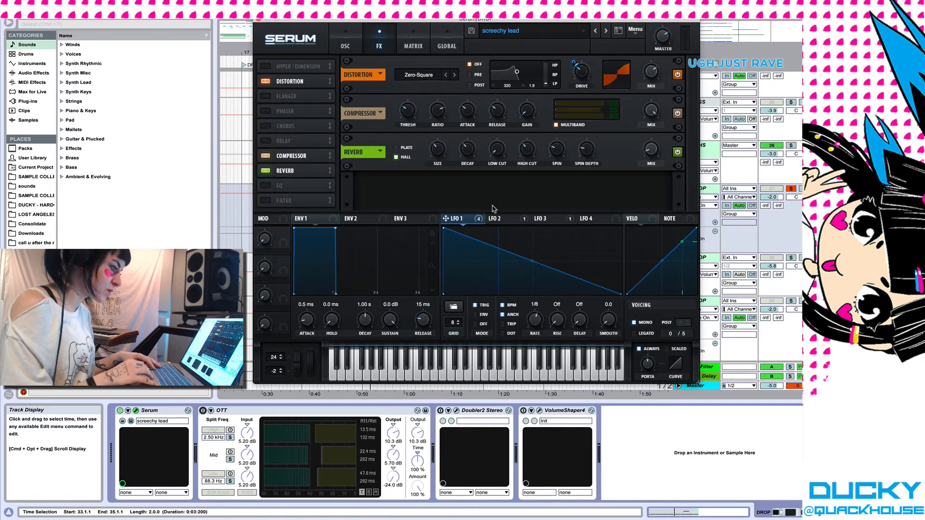
key("space")
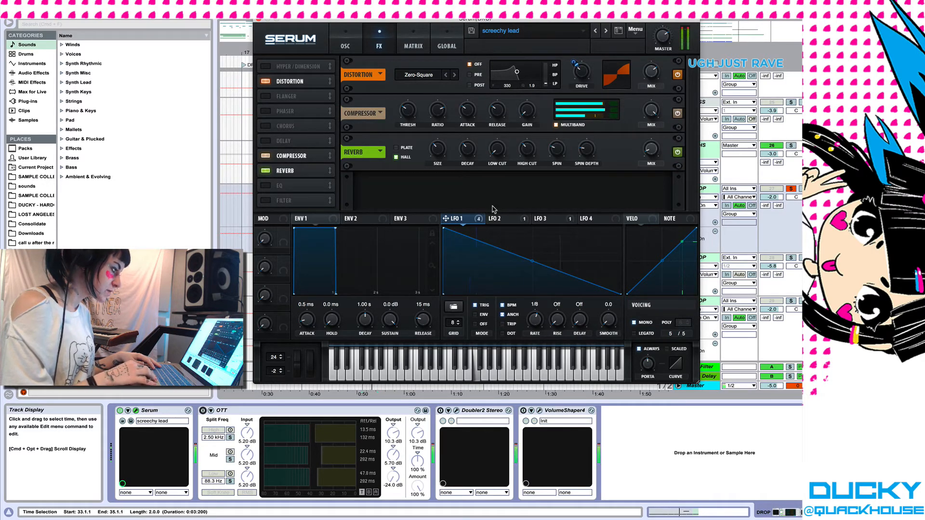
Step: Re-enable OTT and Doubler2 Stereo, inspect the Doubler2 settings while auditioning the lead, and close its window
left_click(202, 410)
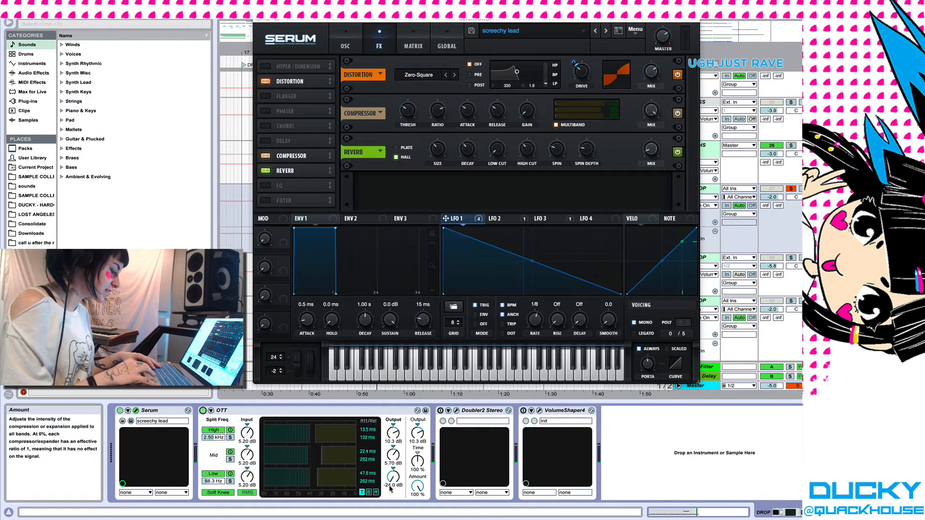
left_click(440, 410)
left_click(456, 410)
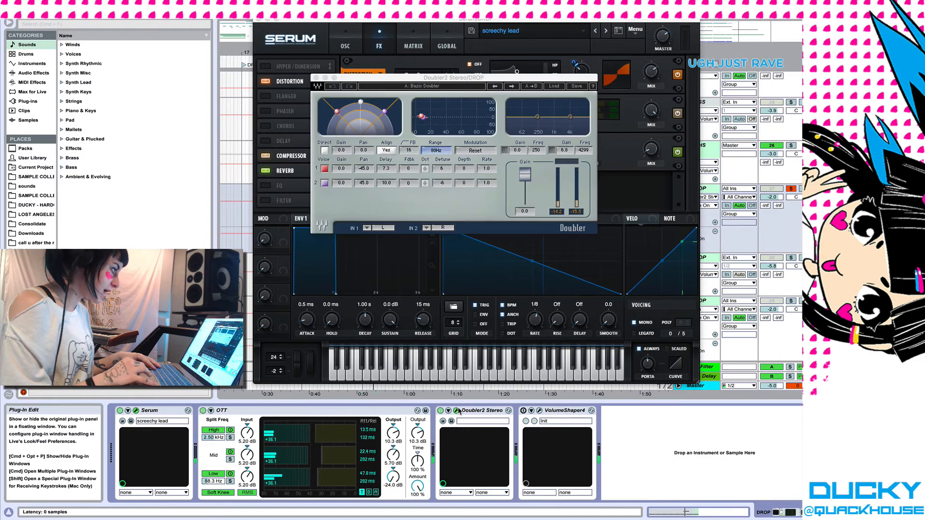
left_click(360, 77)
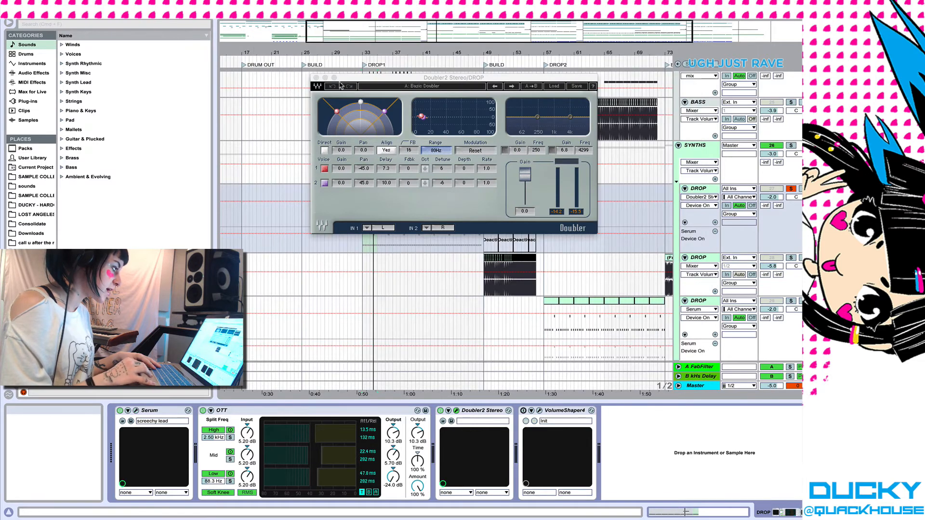
left_click_drag(394, 77, 394, 73)
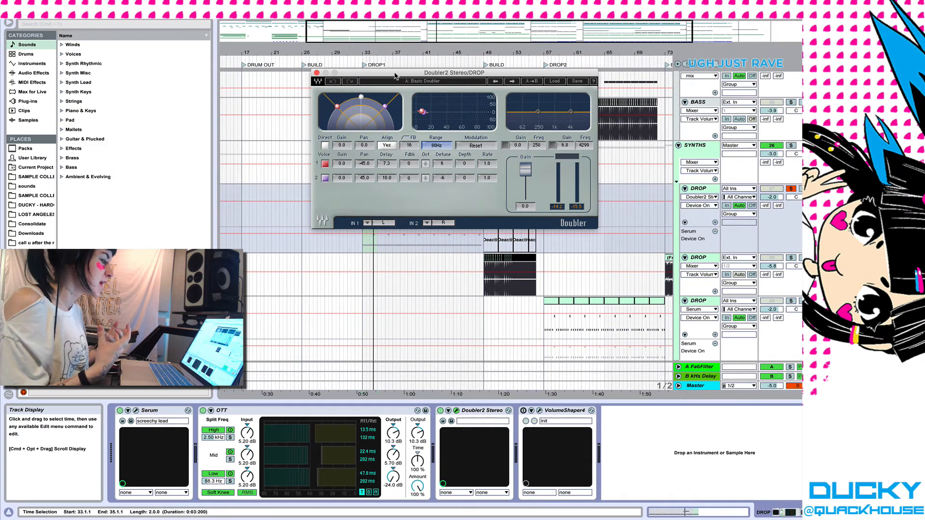
key("space")
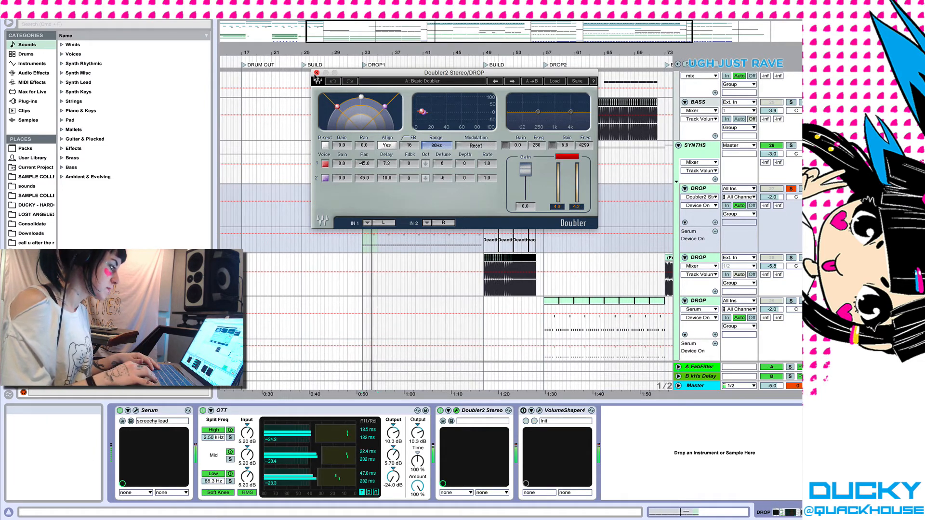
left_click(316, 73)
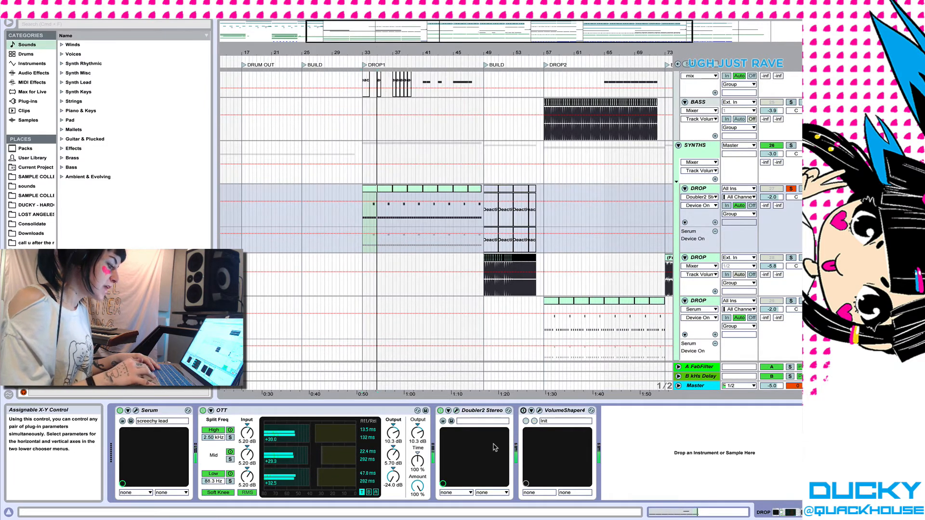
Step: Re-enable VolumeShaper4, inspect its mid-band ducking curve during playback, close its window, and end the DROP track's solo
left_click(524, 411)
left_click(539, 411)
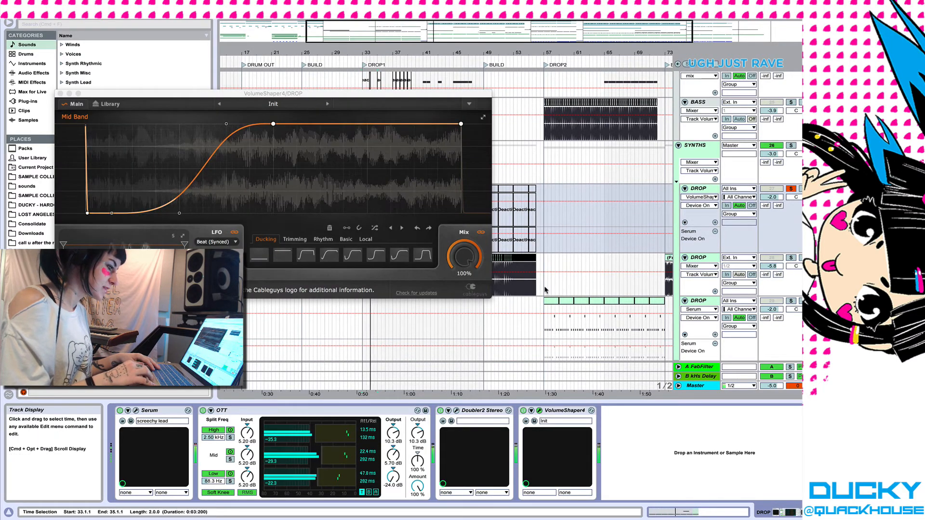
key("space")
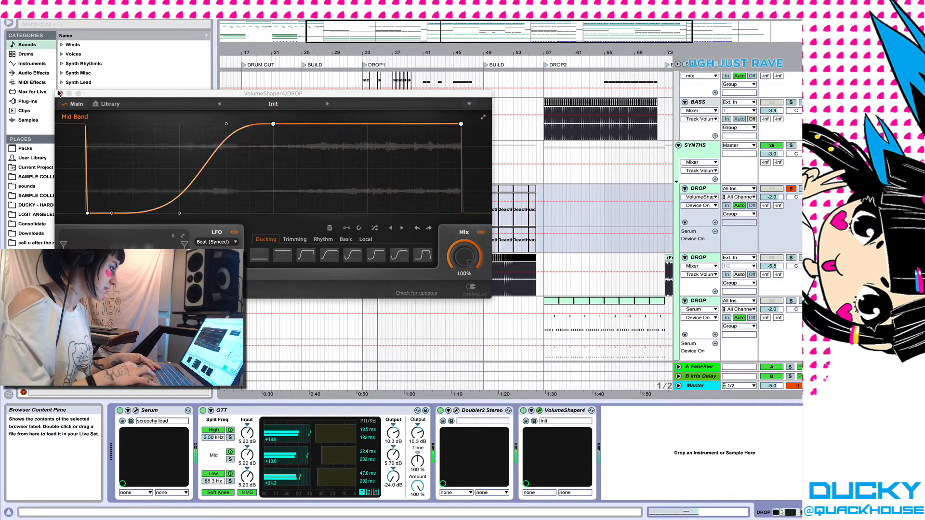
left_click(60, 93)
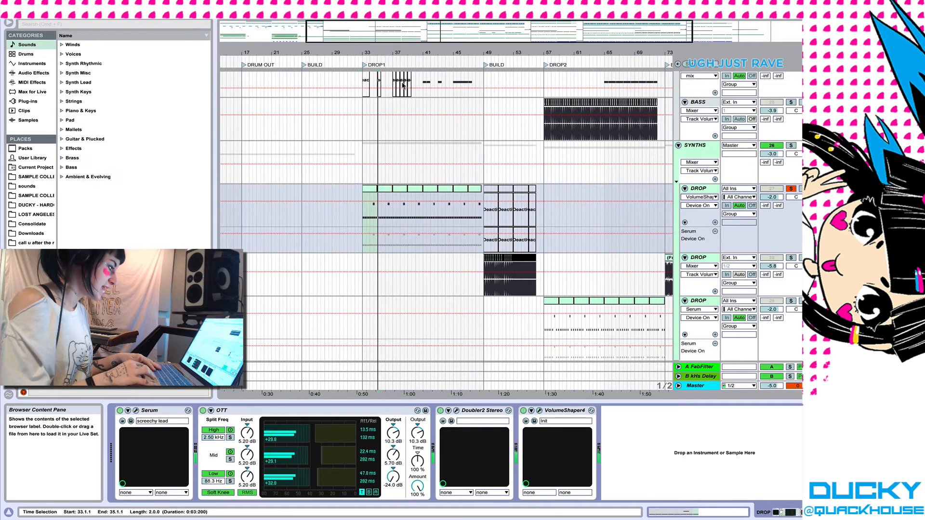
left_click(791, 190)
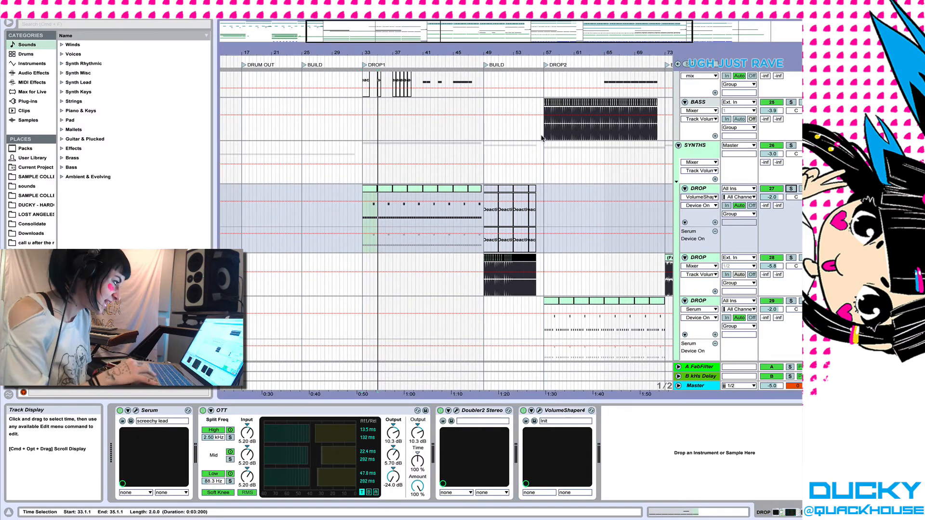
scroll(486, 181, "up", 6)
scroll(483, 181, "down", 2)
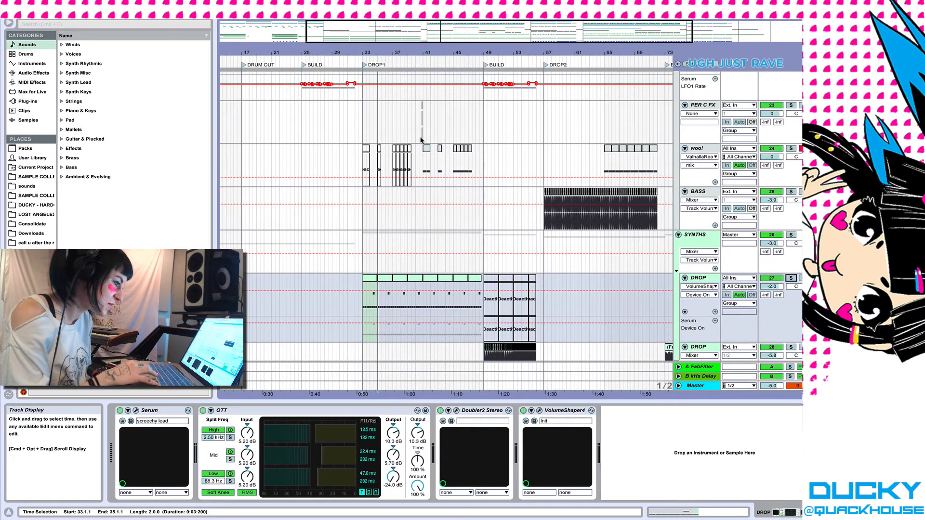
Step: Select the BASS group's first SYNTH clip at DROP1, play it, and solo the track to audition it alone
scroll(420, 139, "down", 10)
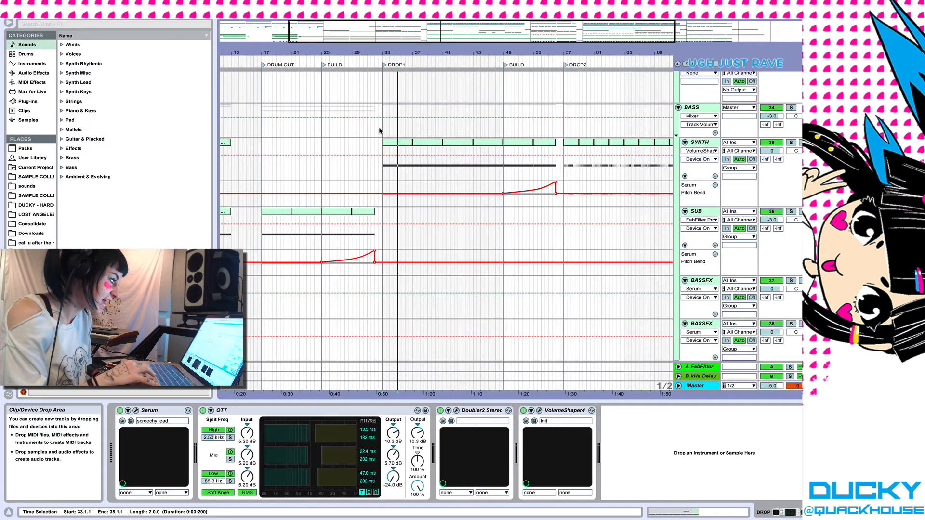
left_click(395, 142)
left_click_drag(388, 52, 367, 176)
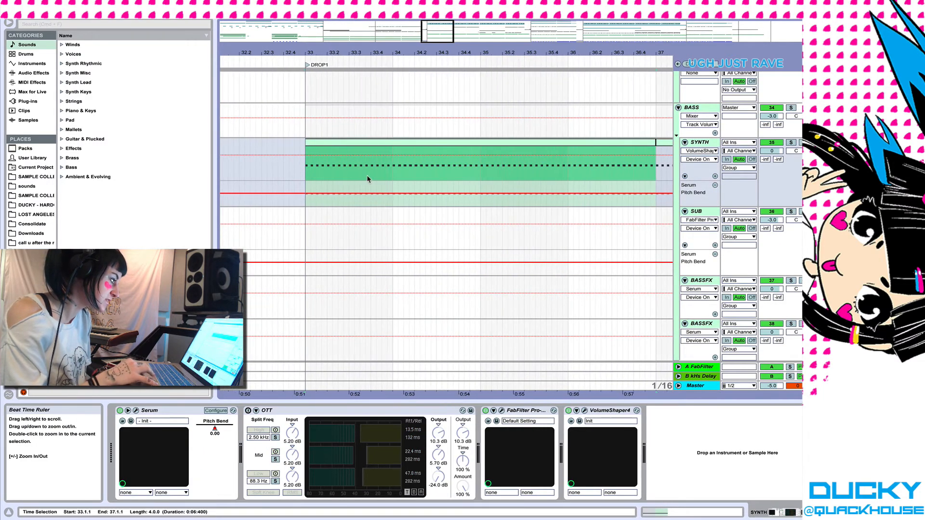
scroll(535, 134, "up", 8)
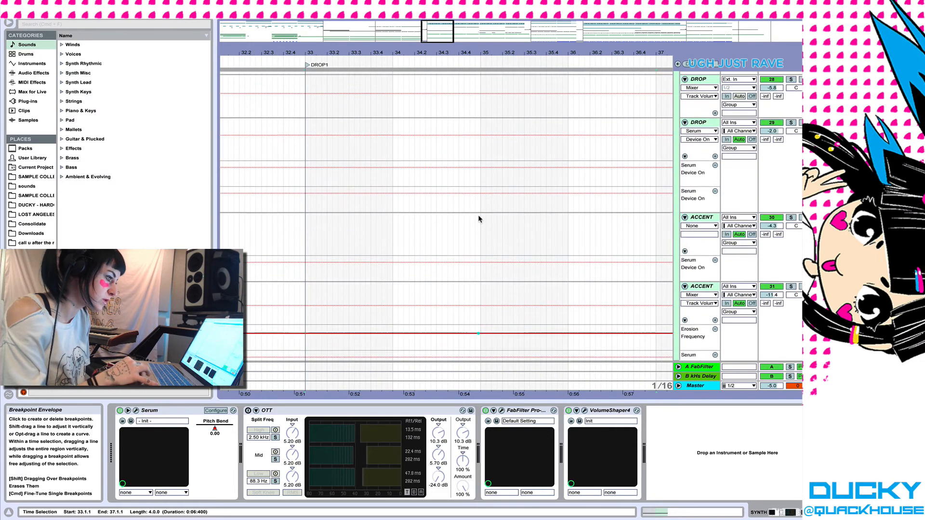
scroll(478, 220, "down", 8)
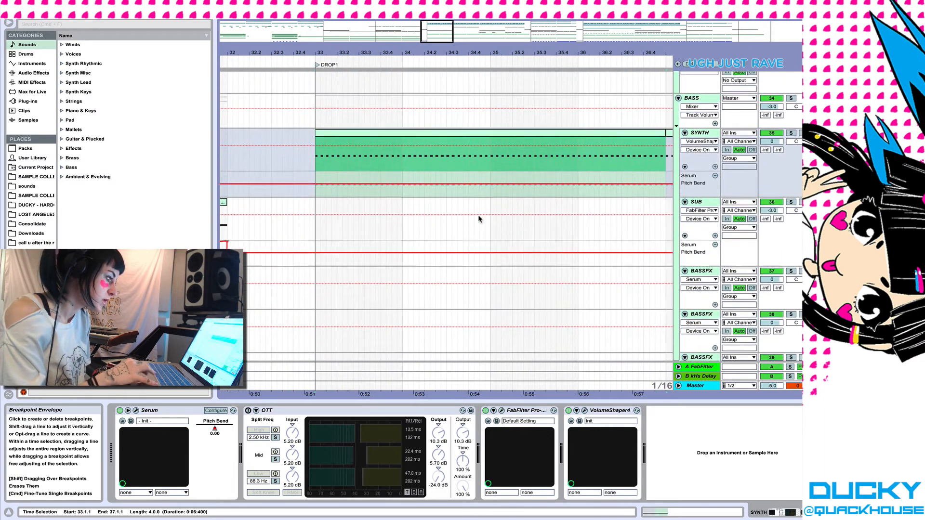
scroll(479, 219, "up", 2)
key("space")
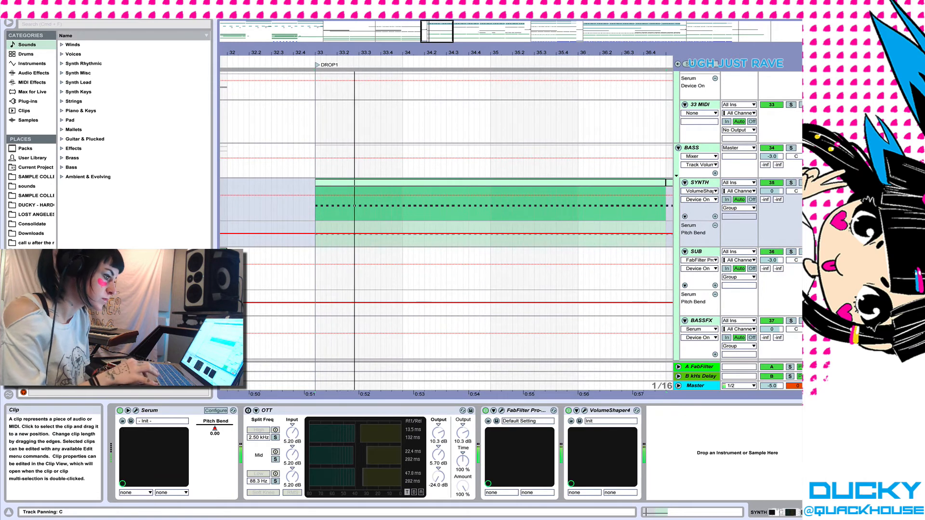
left_click(791, 183)
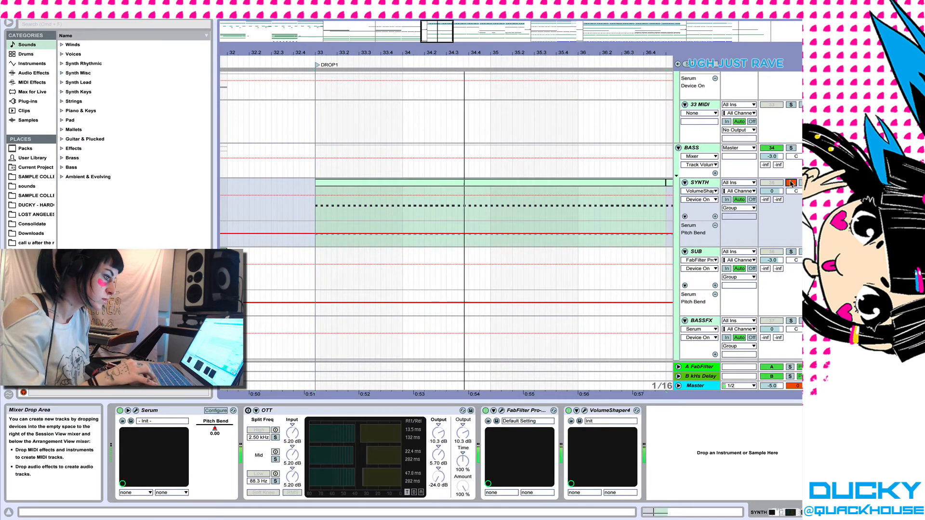
key("space")
Step: Open the SYNTH bass track's Serum, inspect its oscillator and effects pages, and close the window
left_click(700, 183)
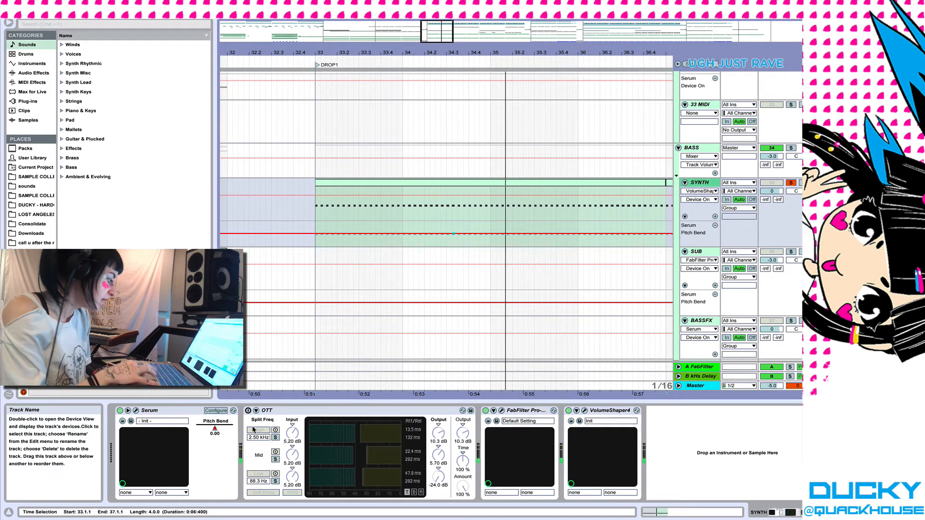
left_click(137, 411)
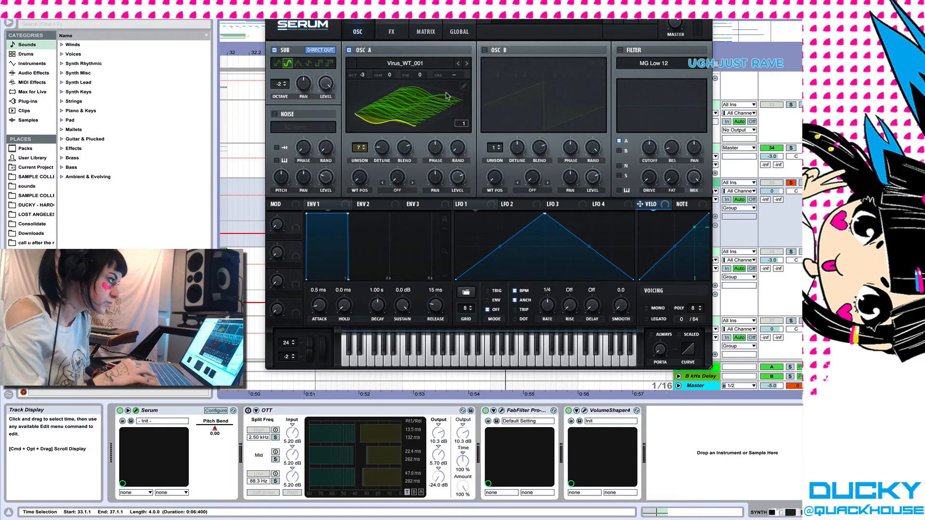
left_click(391, 32)
left_click(357, 32)
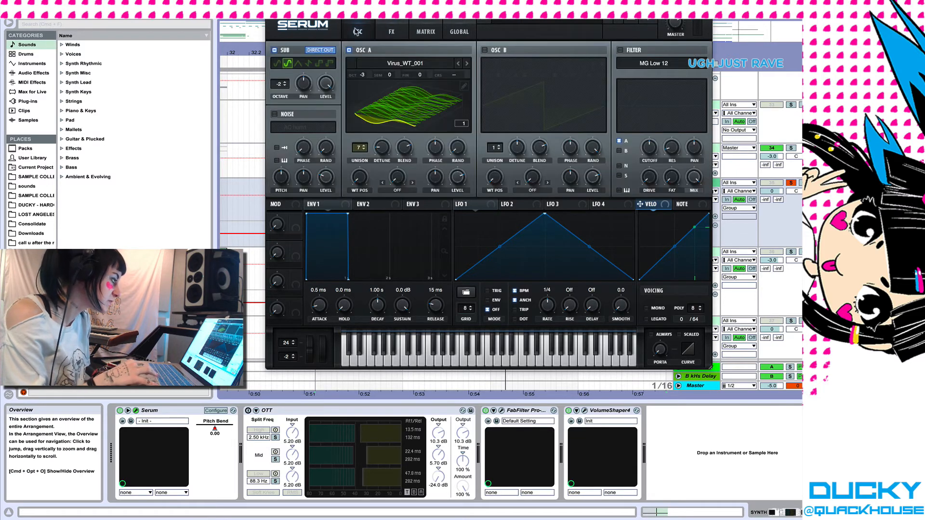
left_click(272, 8)
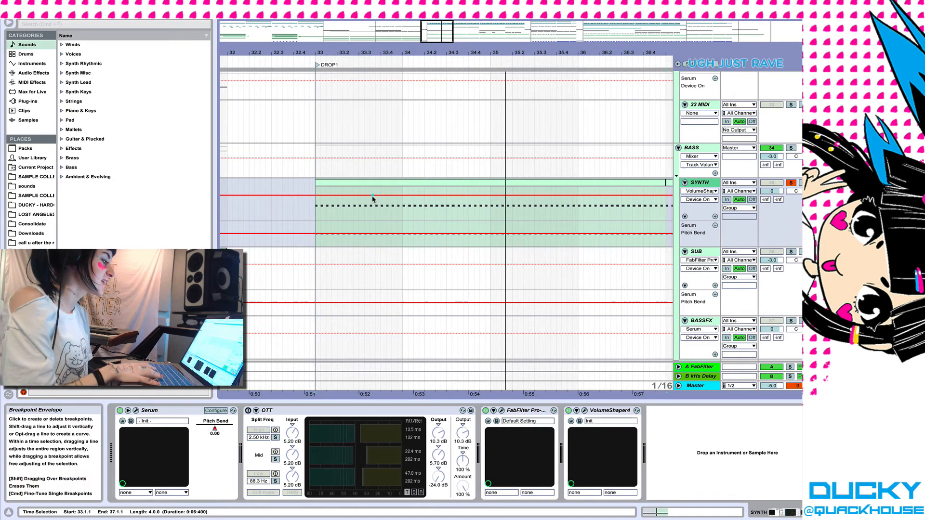
Step: Play the SYNTH bass clip from DROP1 and end the track's solo to hear it in the full mix
key("space")
left_click(790, 184)
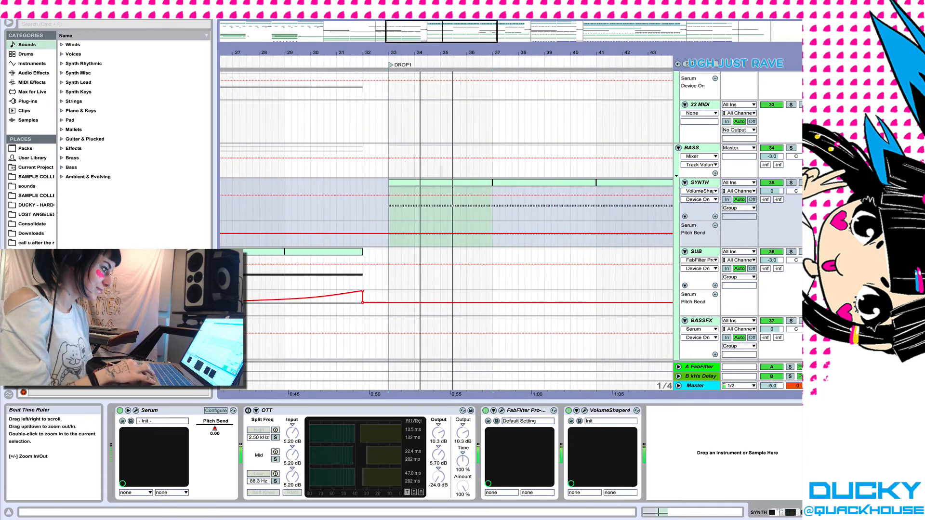
left_click_drag(425, 38, 388, 54)
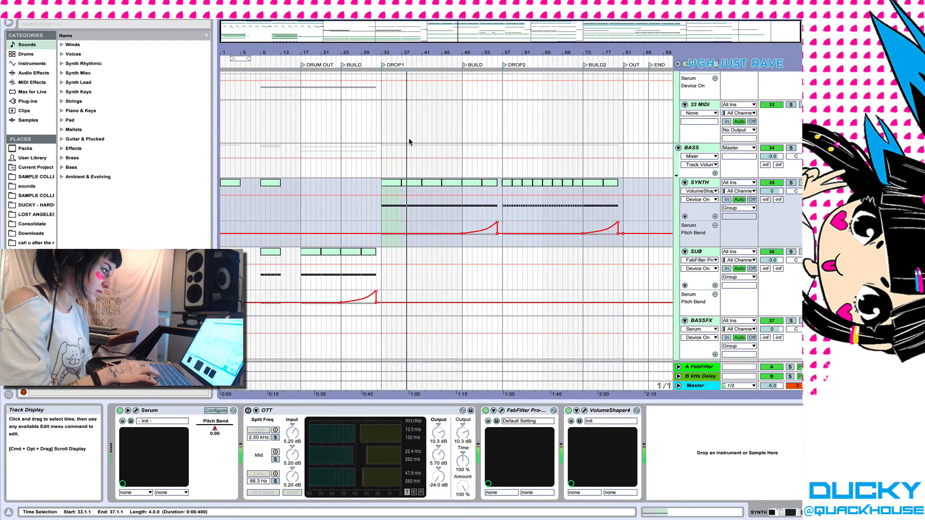
Step: Set the insert mark at DROP2, bar 57, on the second DROP synth track and audition the section
scroll(412, 171, "up", 6)
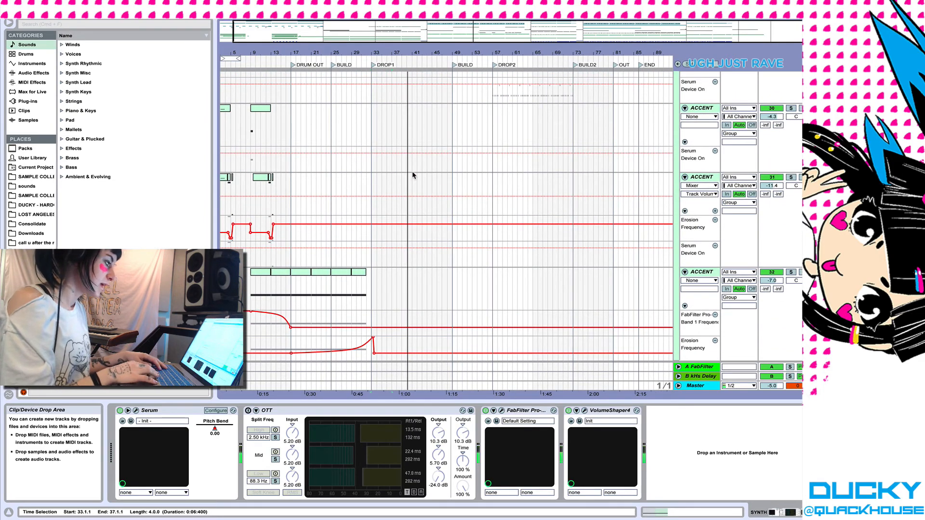
scroll(418, 174, "up", 8)
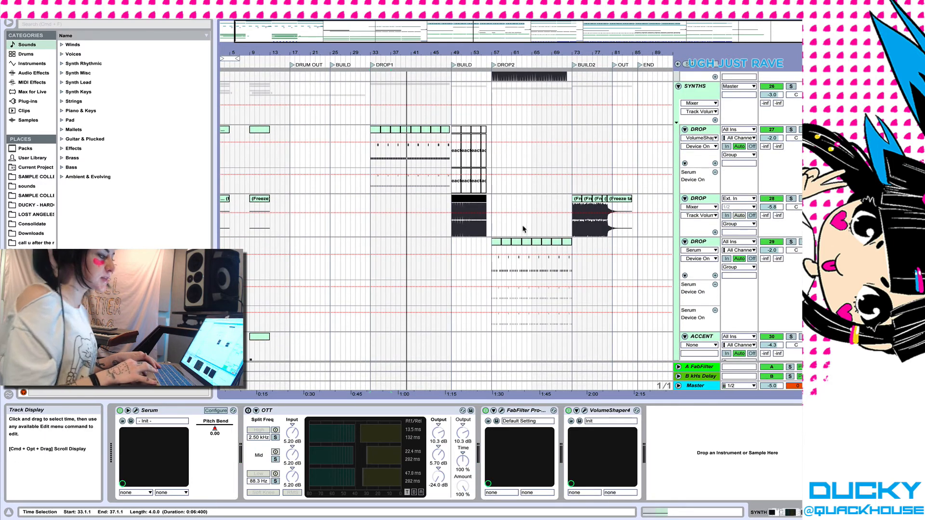
left_click(491, 230)
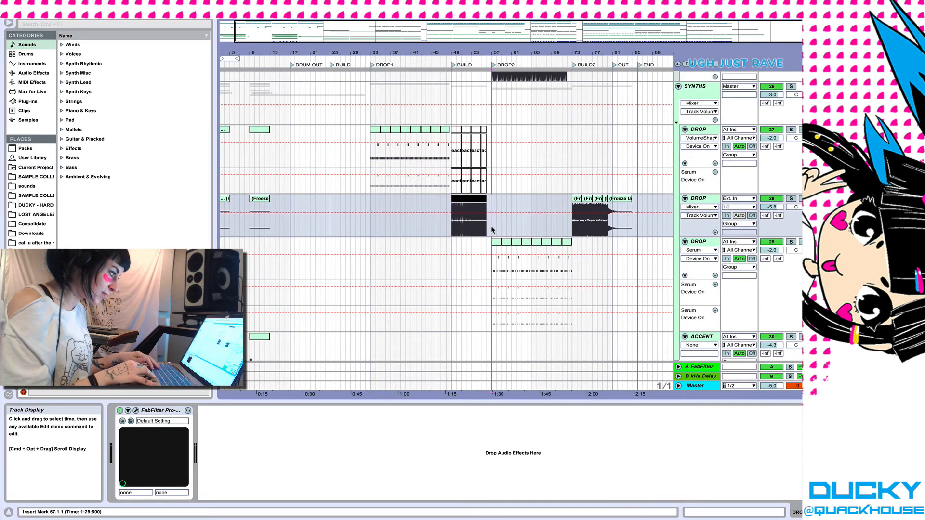
key("space")
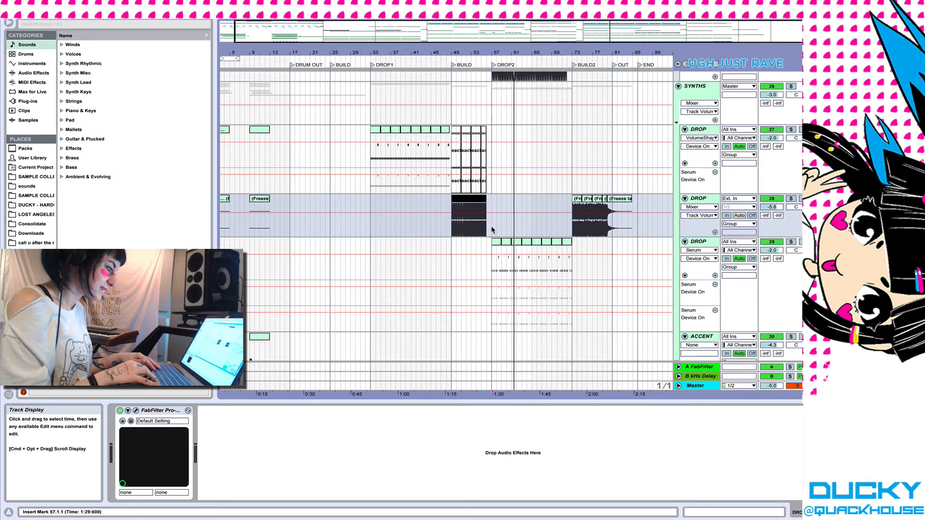
Step: Show the devices of the DROP2 lead track and examine the DROP2 synth, drum, FX and bass layers
scroll(490, 225, "up", 5)
scroll(490, 225, "down", 10)
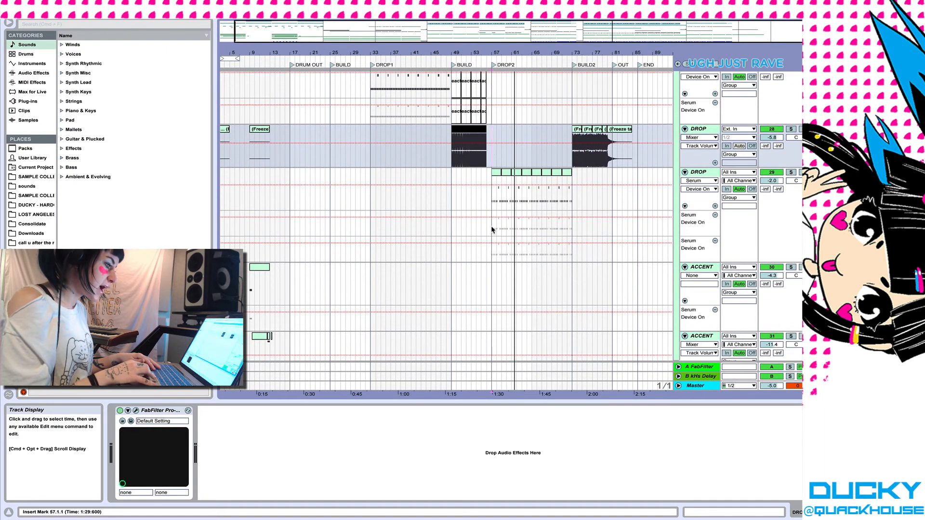
left_click(701, 173)
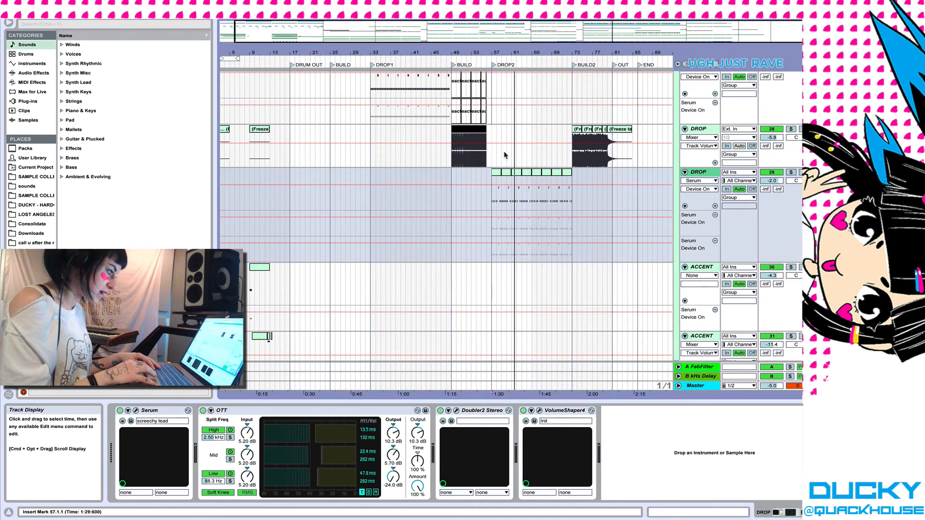
scroll(401, 215, "up", 10)
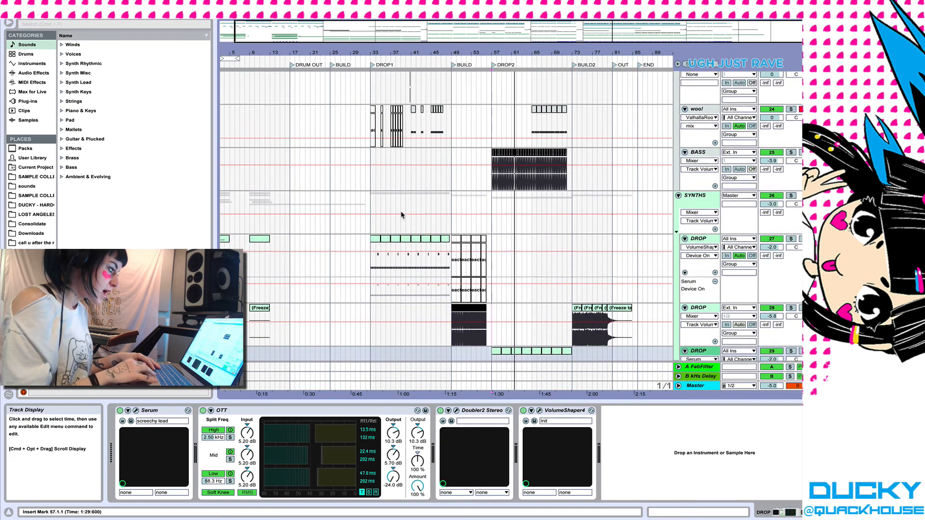
scroll(407, 246, "down", 5)
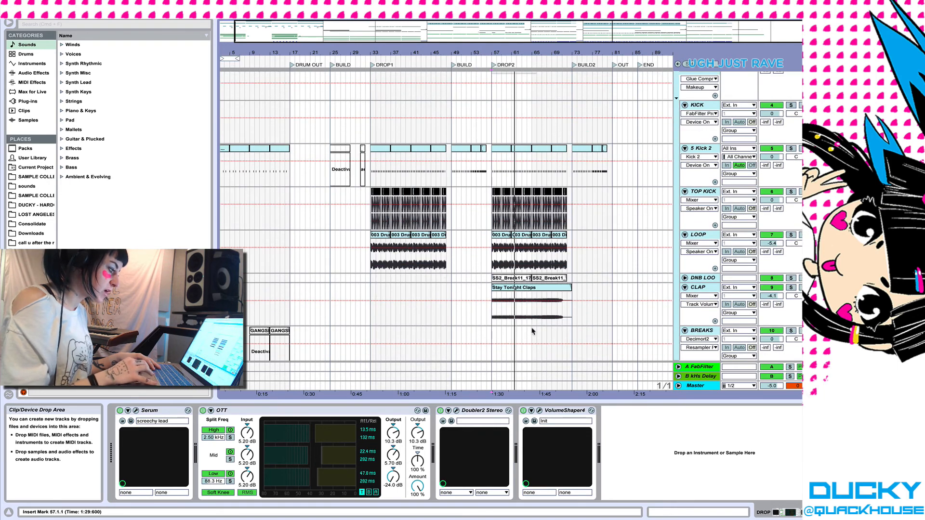
scroll(495, 299, "down", 3)
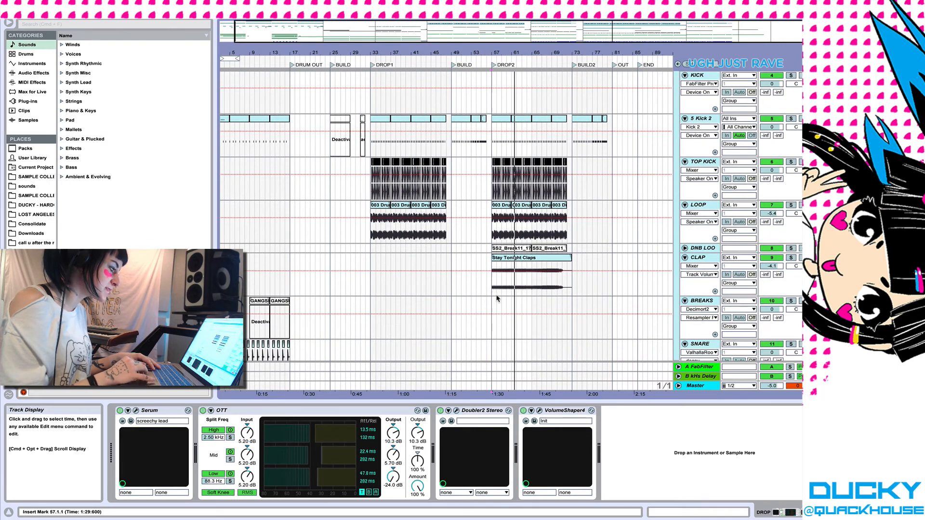
scroll(497, 299, "down", 8)
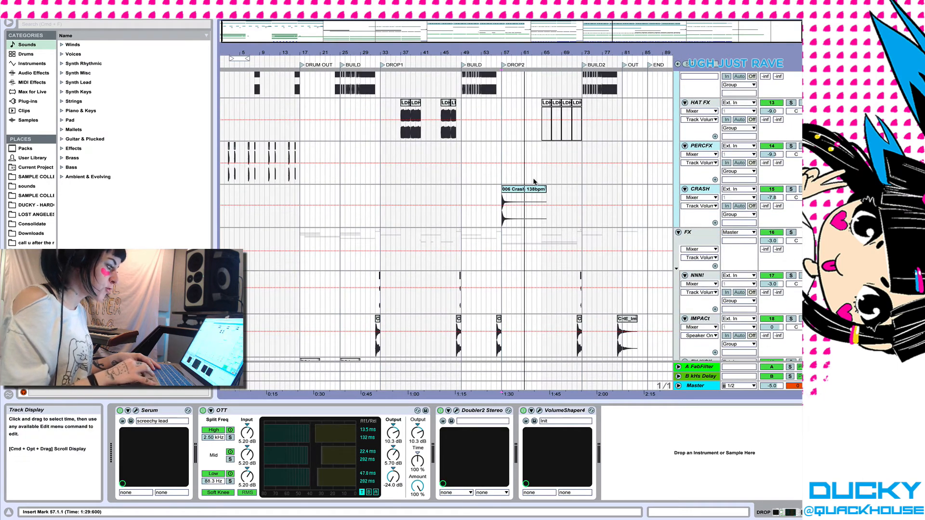
scroll(489, 289, "down", 10)
scroll(480, 275, "down", 5)
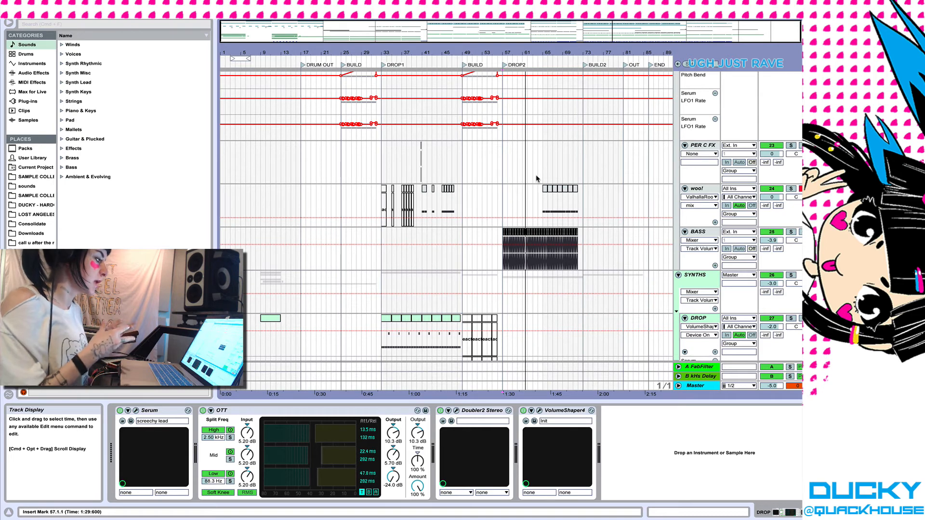
Step: Examine the BASS audio clips at DROP2 and the BUILD section leading into them
left_click_drag(509, 52, 503, 202)
scroll(503, 202, "right", 1)
scroll(504, 202, "left", 3)
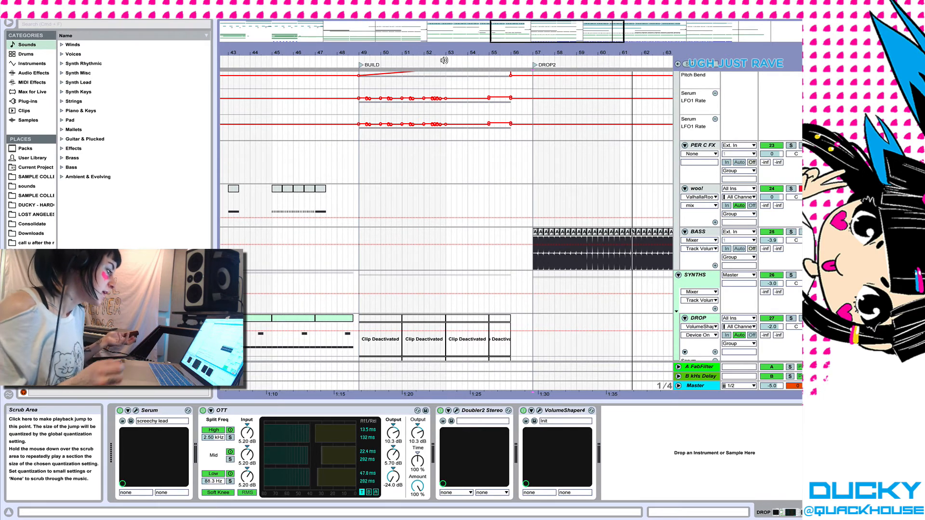
left_click_drag(387, 52, 385, 20)
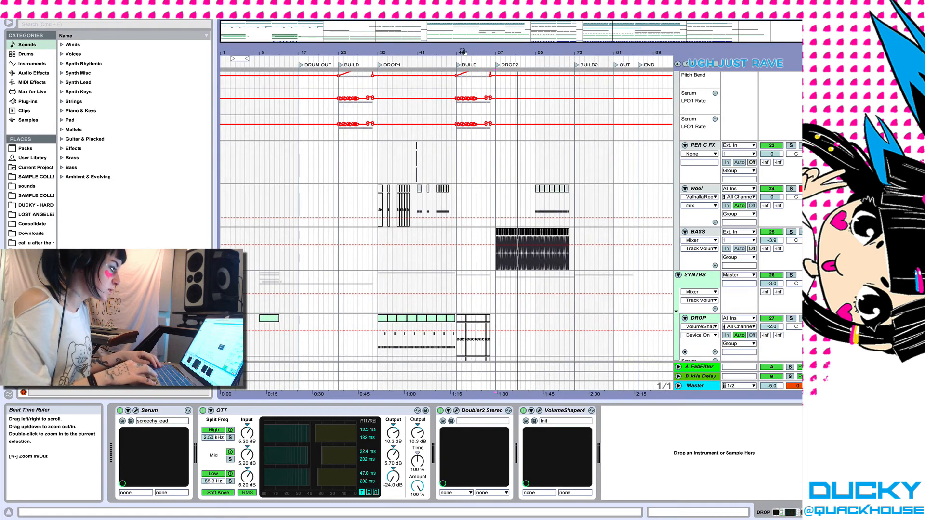
Step: Duplicate the 16 bars of DROP1 time from bar 33 to 49, and cut the duplicated time
mouse_move(377, 268)
left_mouse_down()
mouse_move(465, 273)
mouse_move(456, 273)
left_mouse_up()
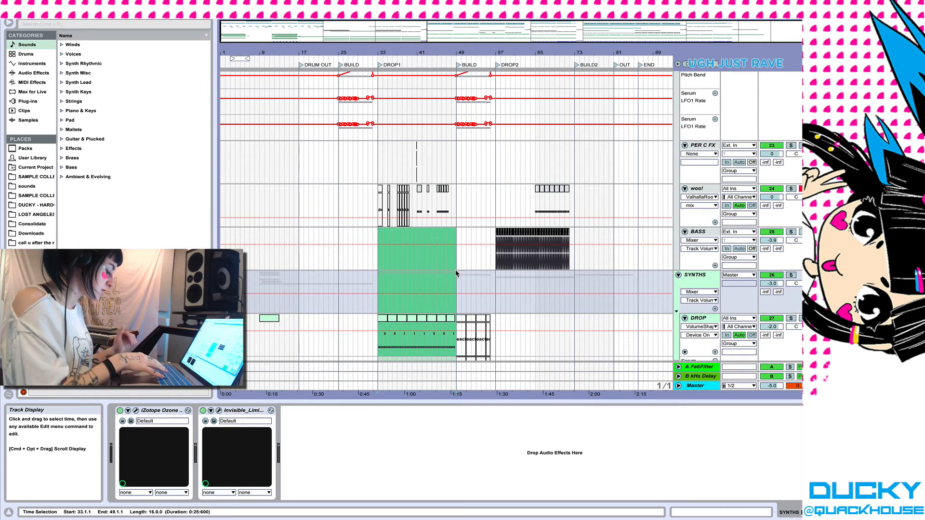
key("super+d")
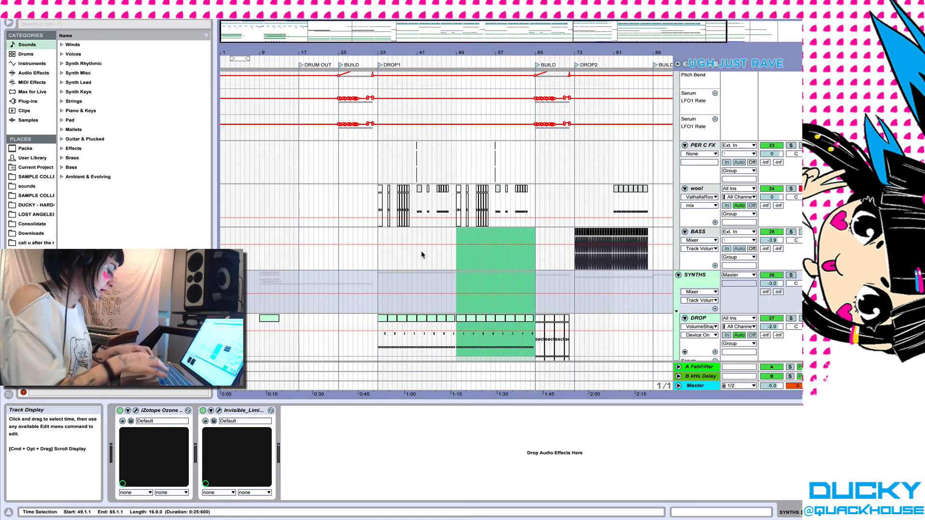
key("super+shift+BackSpace")
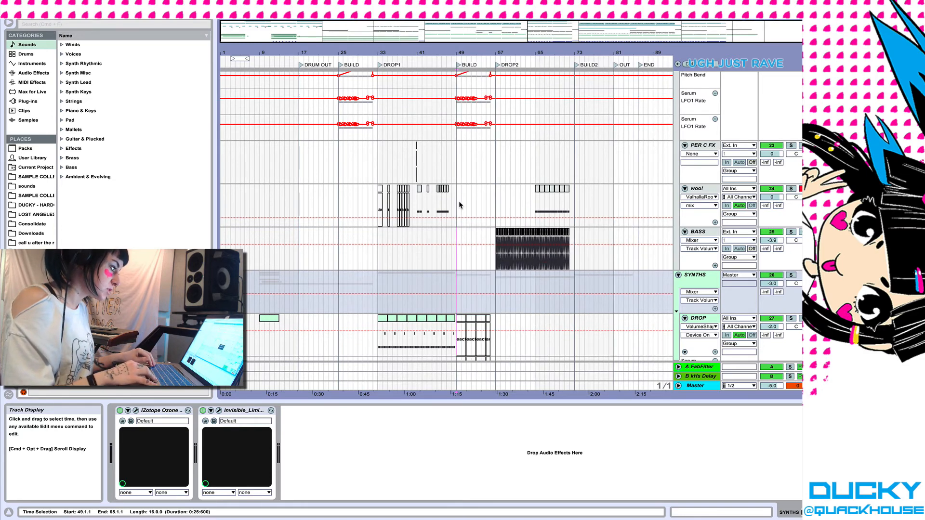
Step: Paste the 16-bar DROP1 time at bar 57, review the copied layers across the tracks, and delete the inserted time
scroll(426, 204, "up", 20)
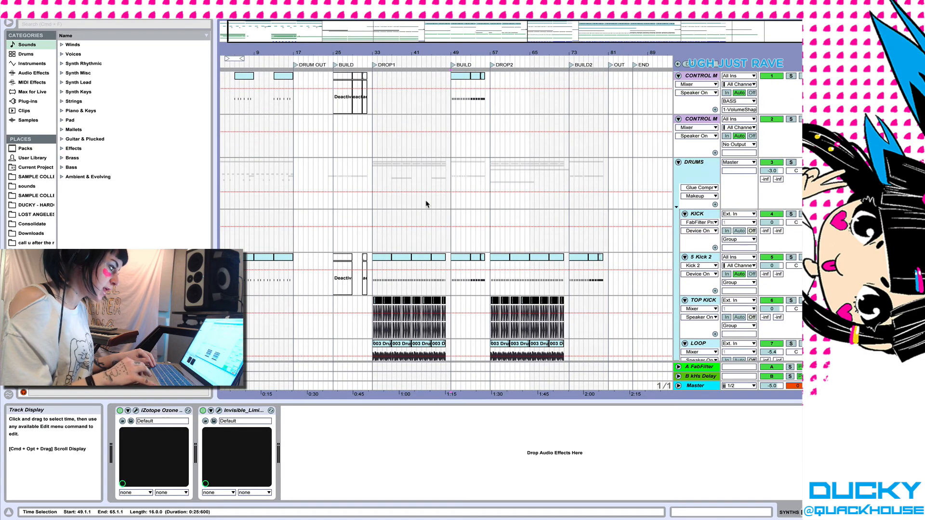
left_click(489, 107)
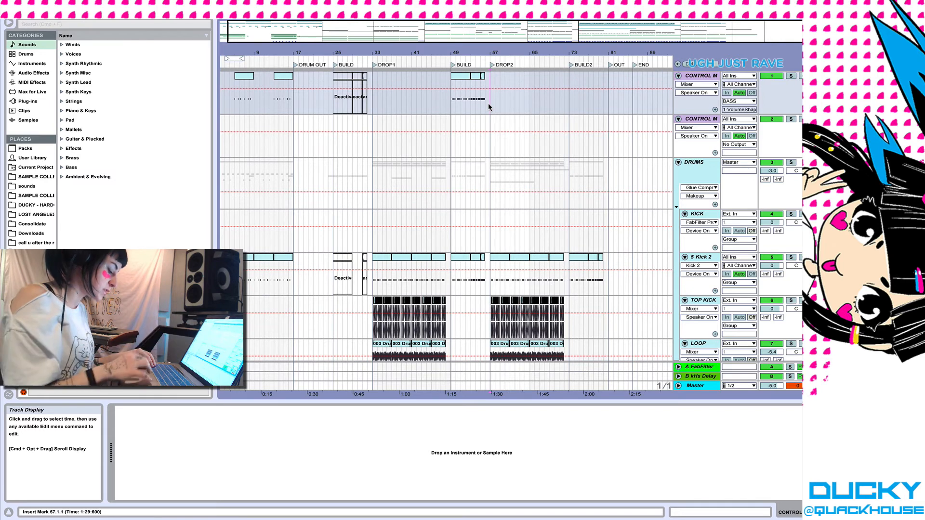
key("super+shift+v")
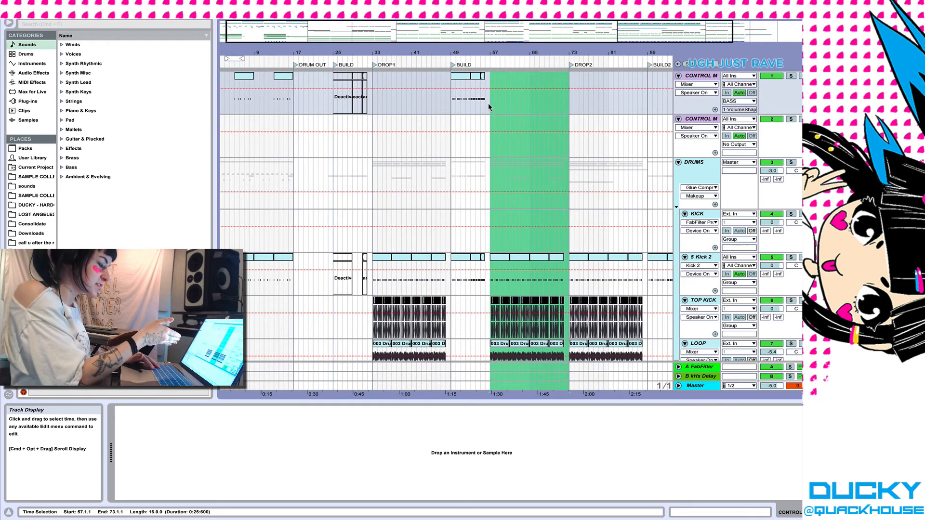
scroll(487, 103, "down", 10)
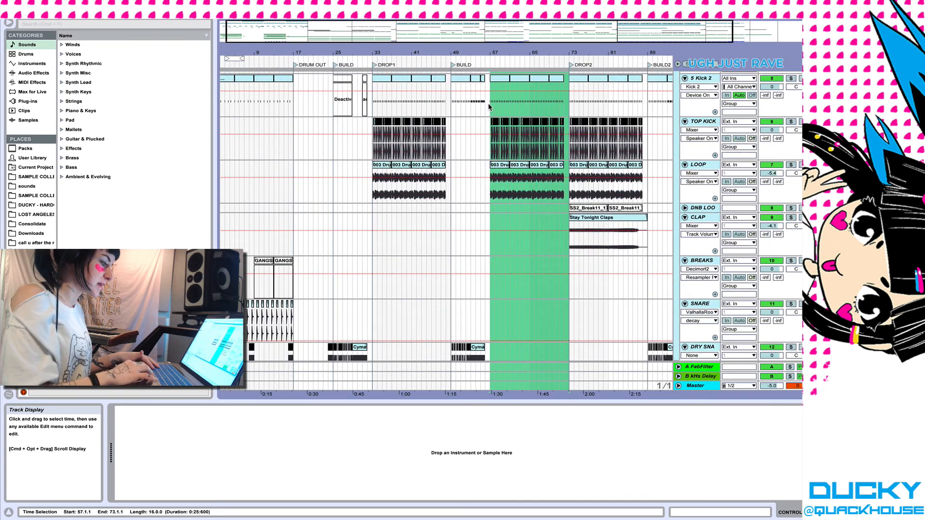
scroll(488, 103, "left", 1)
scroll(489, 107, "down", 15)
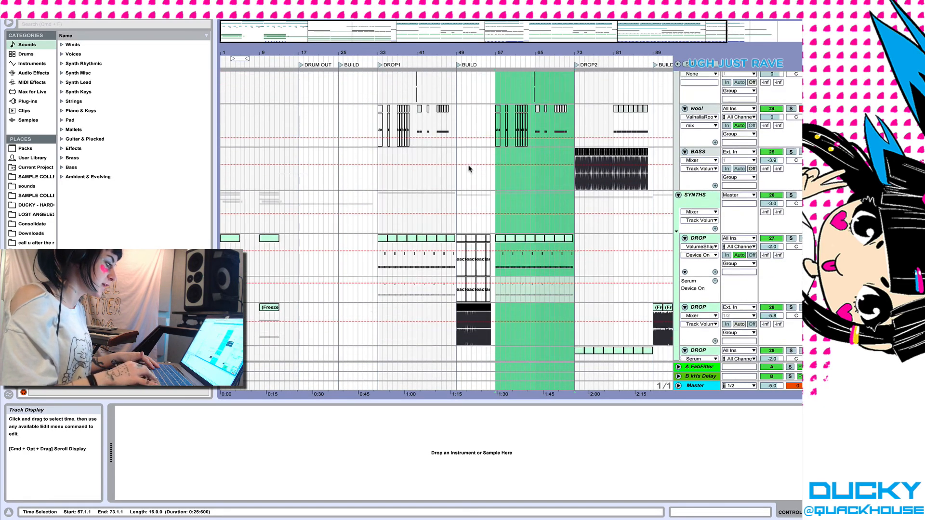
scroll(602, 183, "right", 1)
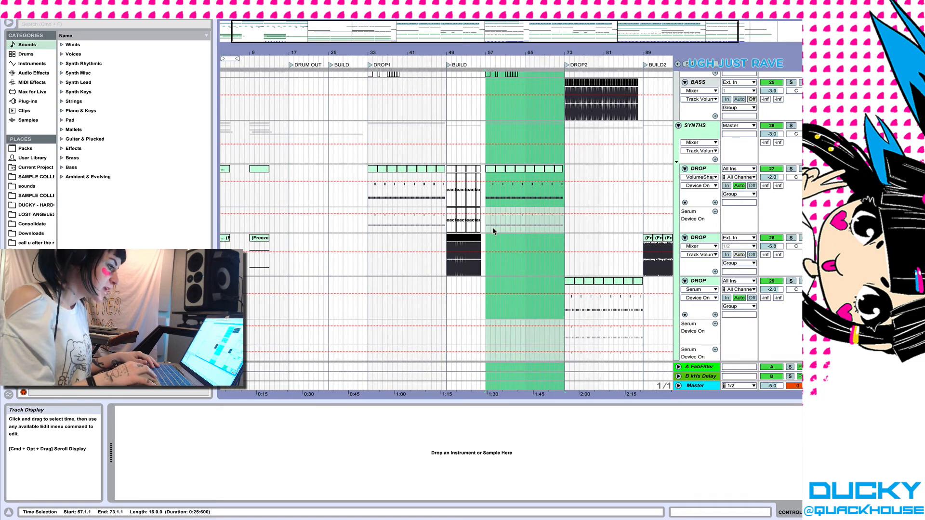
key("super+shift+BackSpace")
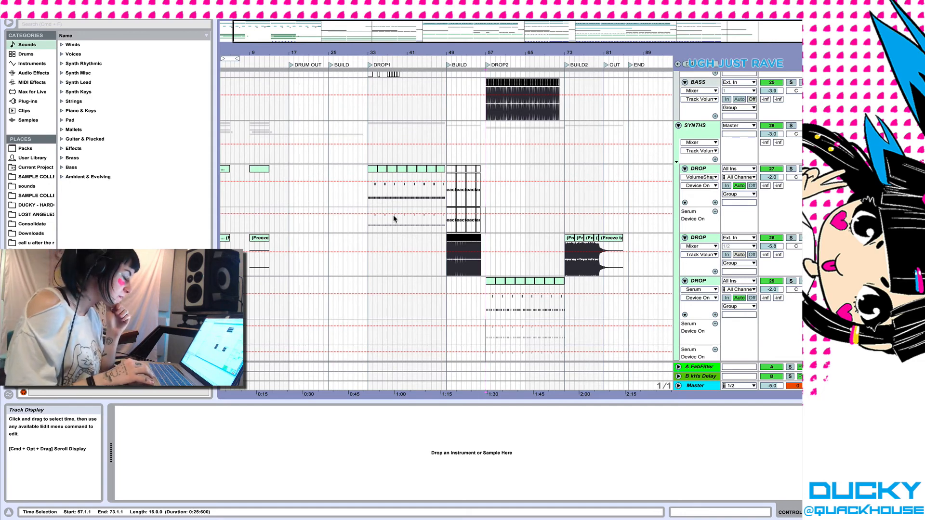
Step: Examine the PER C FX, woo!, BASS and synth layers around the start of DROP1
scroll(378, 207, "up", 5)
scroll(379, 209, "up", 2)
scroll(379, 208, "down", 2)
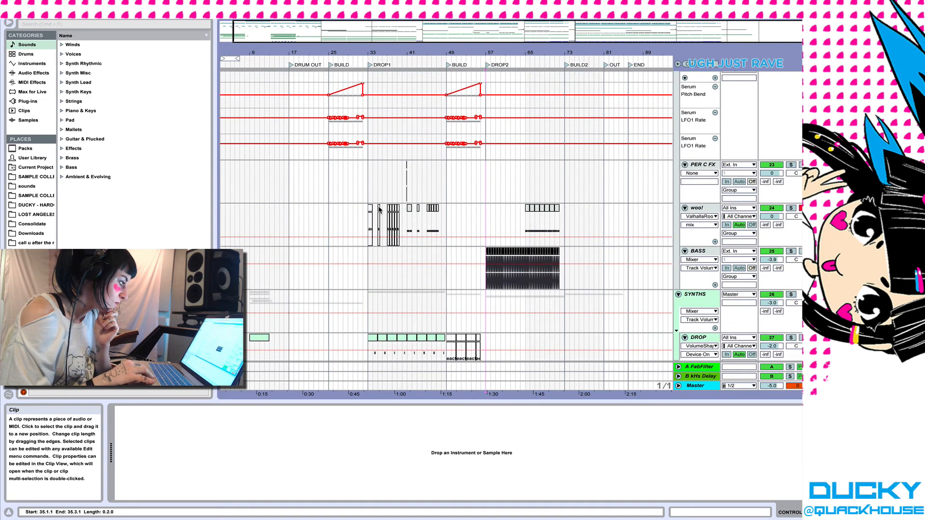
scroll(378, 209, "down", 1)
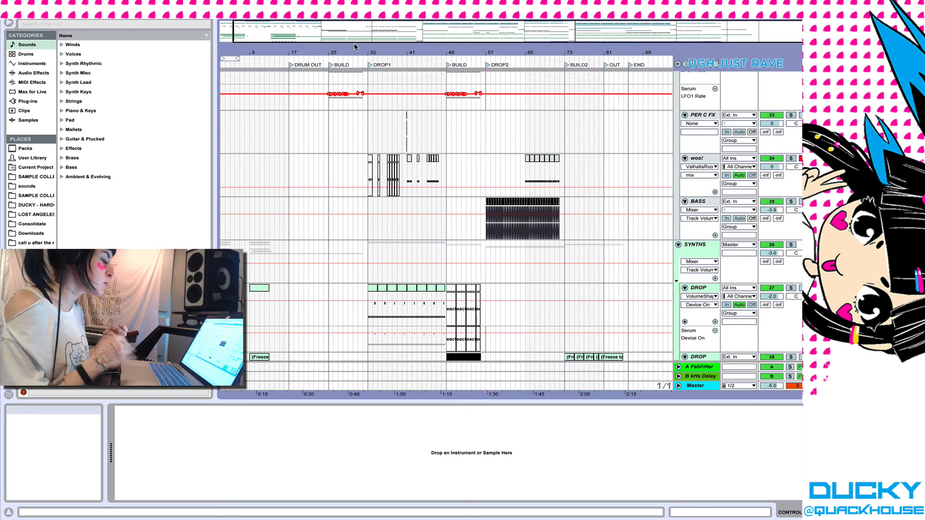
left_click_drag(370, 52, 367, 110)
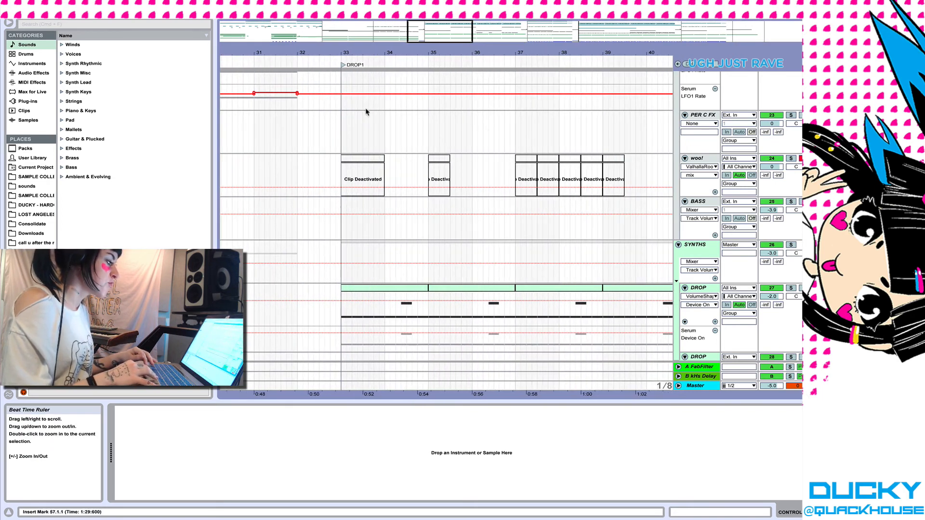
left_click_drag(386, 55, 387, 55)
Step: Examine the riser, FX and drum layers across the 16 bars of DROP1
scroll(427, 160, "up", 5)
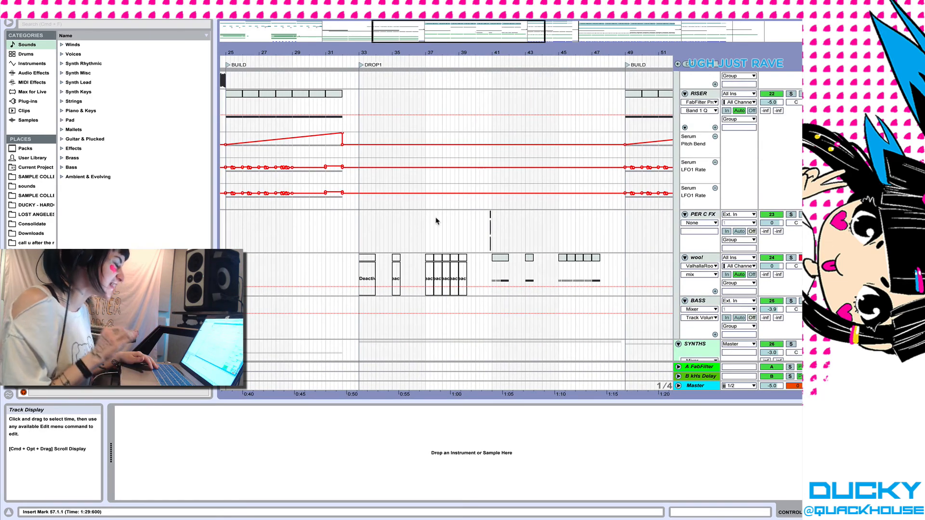
scroll(436, 221, "up", 10)
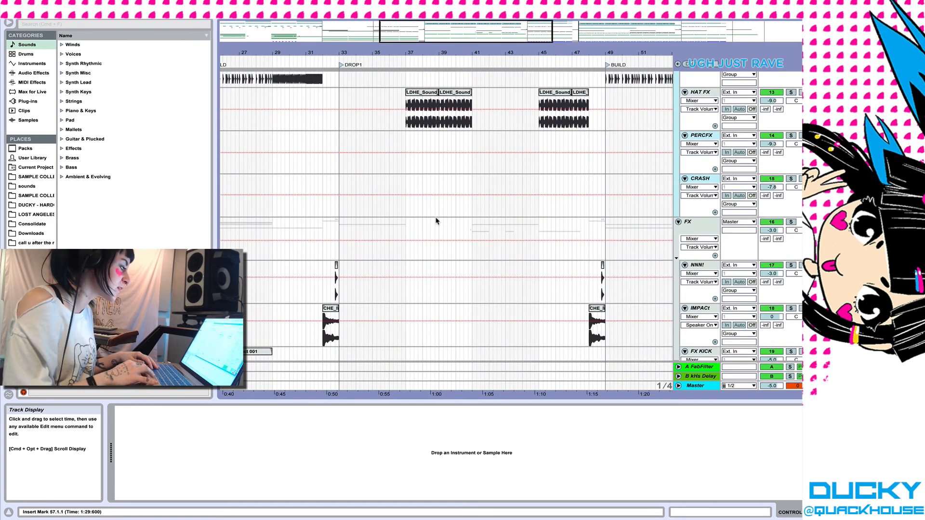
scroll(436, 221, "down", 12)
scroll(394, 149, "up", 9)
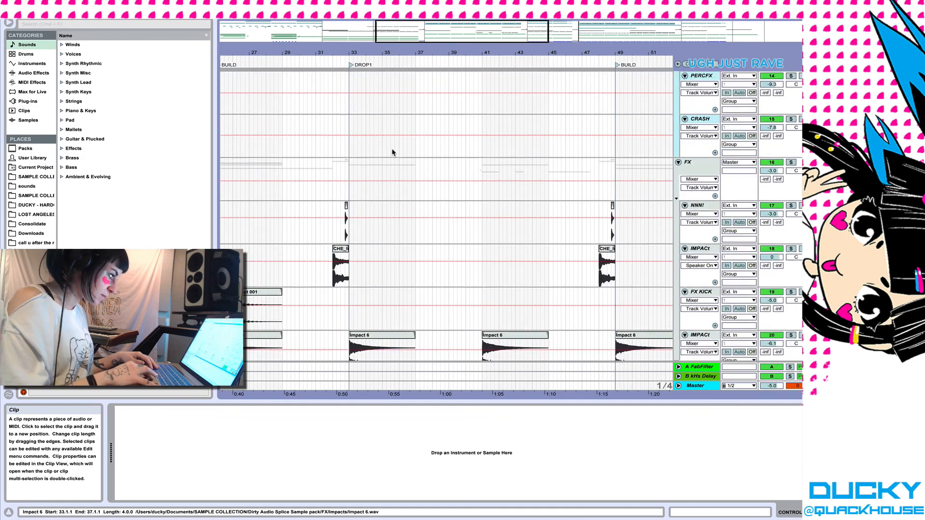
scroll(440, 213, "up", 7)
scroll(442, 214, "up", 6)
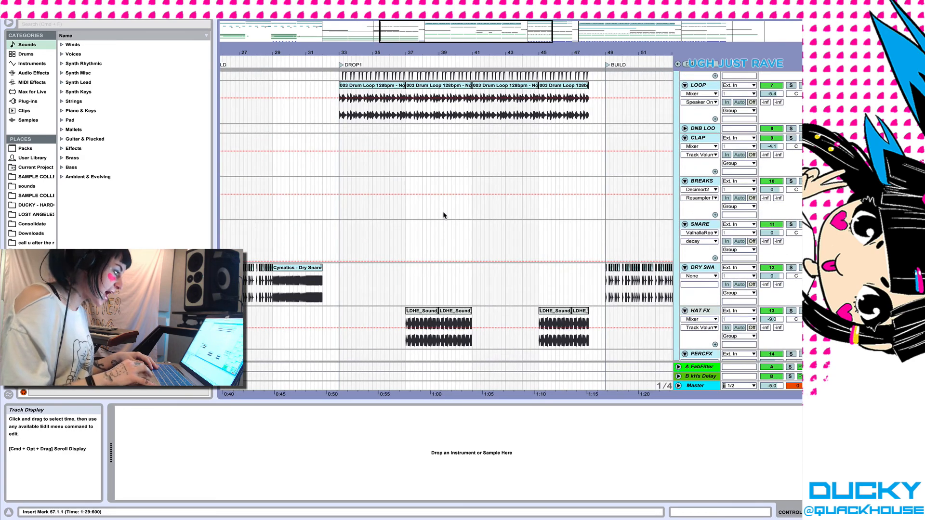
Step: Examine the PER C FX hit just before bar 41 and the synth and ACCENT tracks across DROP1
scroll(443, 216, "down", 12)
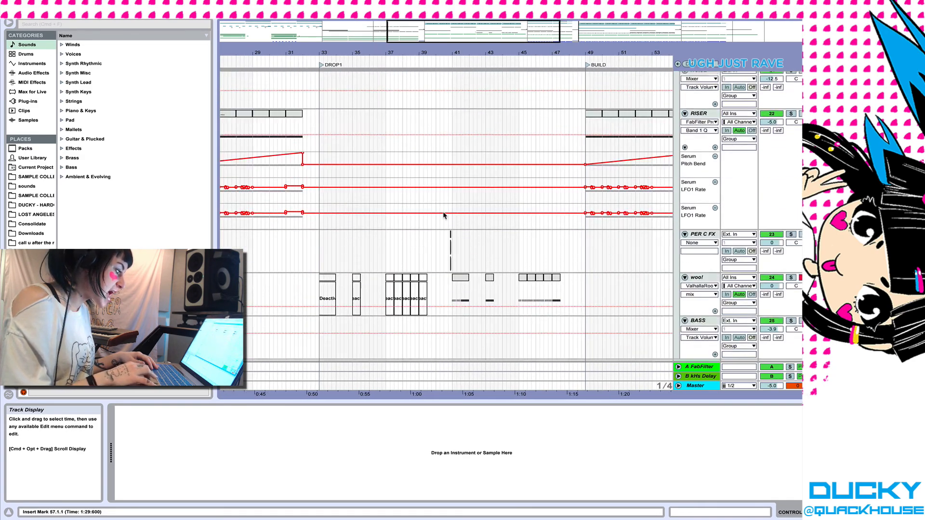
scroll(444, 216, "down", 4)
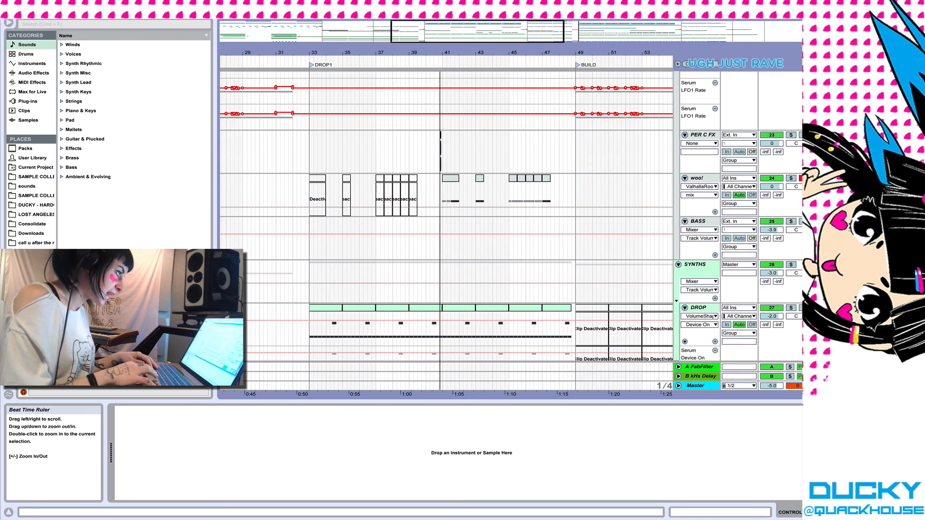
scroll(460, 182, "up", 5)
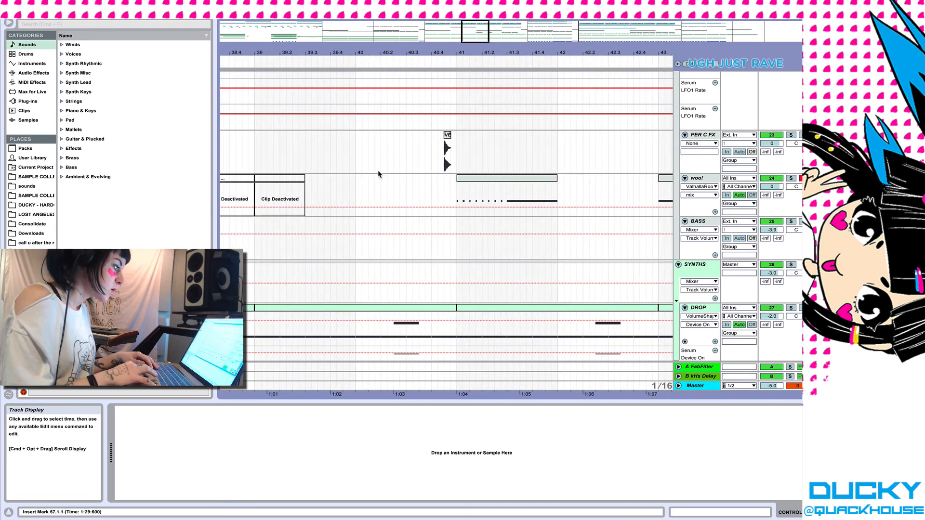
scroll(450, 204, "down", 3)
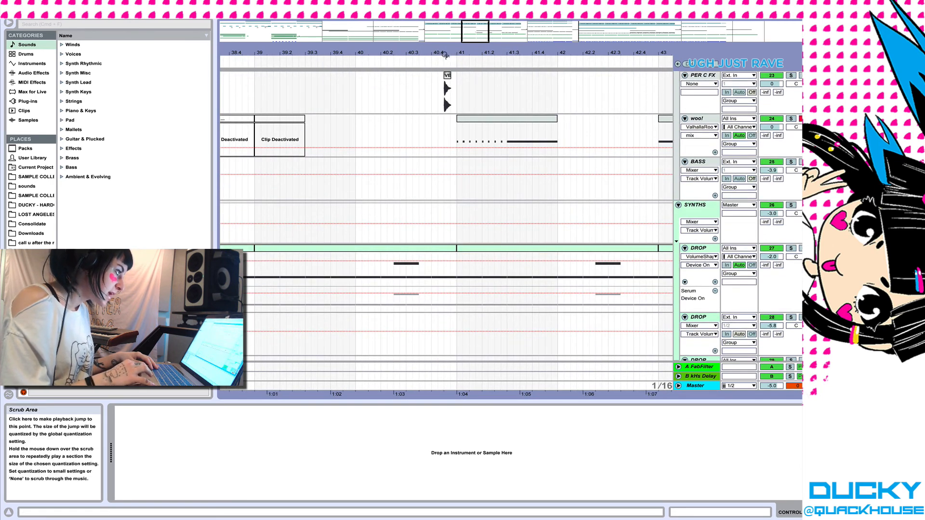
scroll(445, 54, "down", 5)
scroll(437, 254, "down", 6)
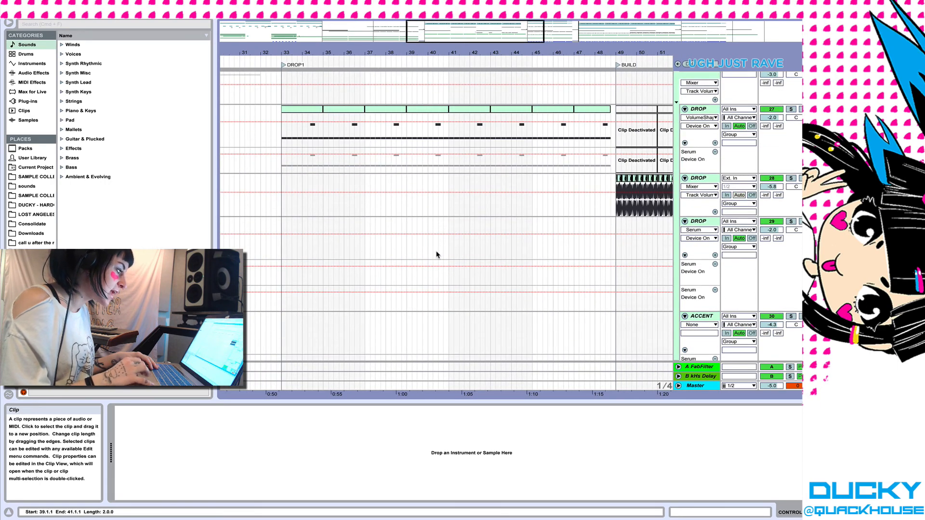
scroll(436, 255, "down", 5)
scroll(437, 255, "down", 4)
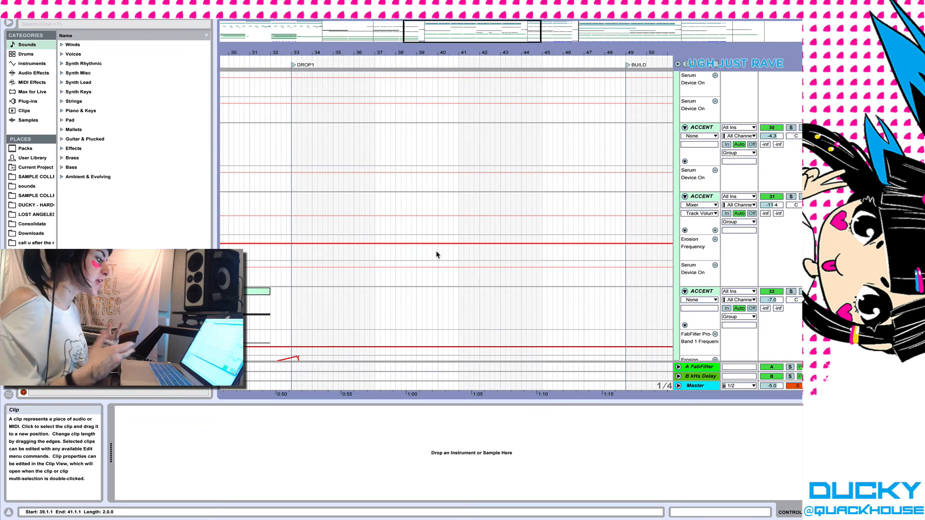
Step: Examine the ACCENT, BASS and AUDIO group tracks across the whole arrangement
left_click_drag(409, 50, 409, 24)
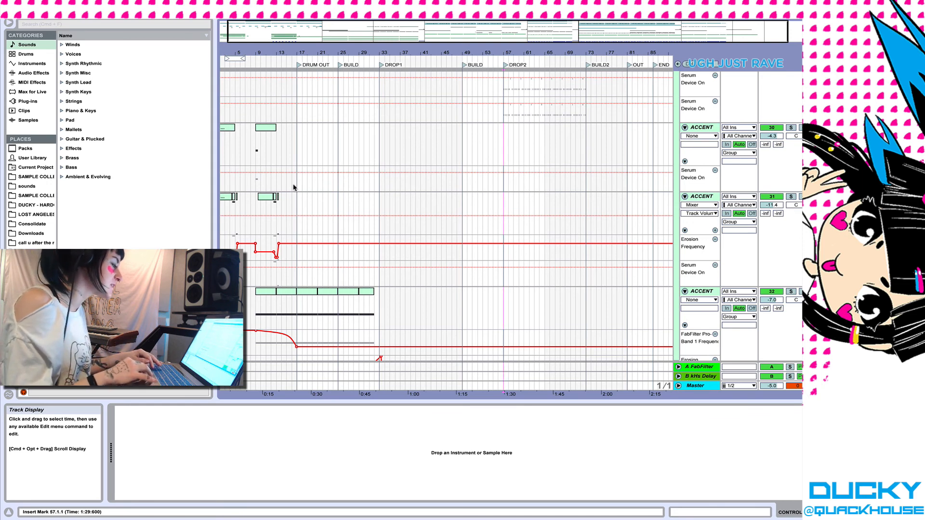
scroll(292, 187, "down", 2)
left_click(383, 58)
left_click_drag(383, 52, 378, 50)
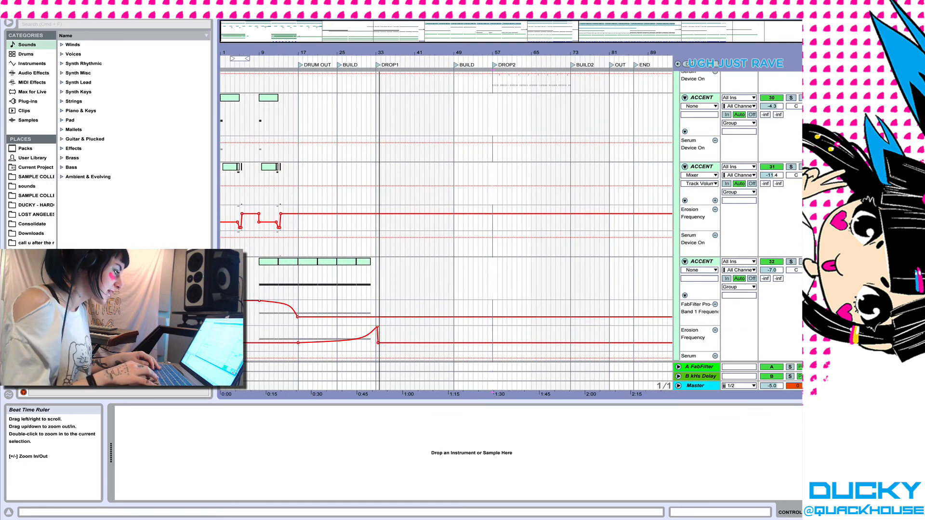
scroll(371, 291, "down", 8)
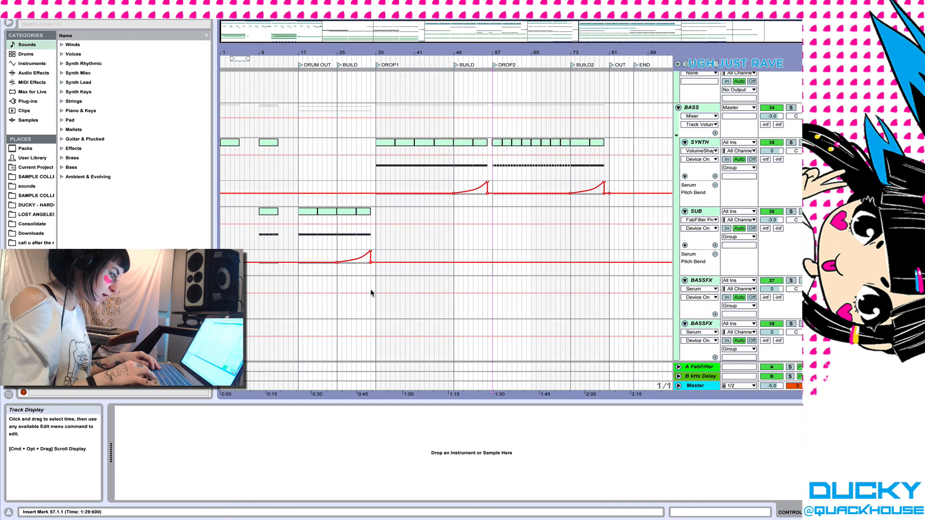
scroll(371, 291, "down", 10)
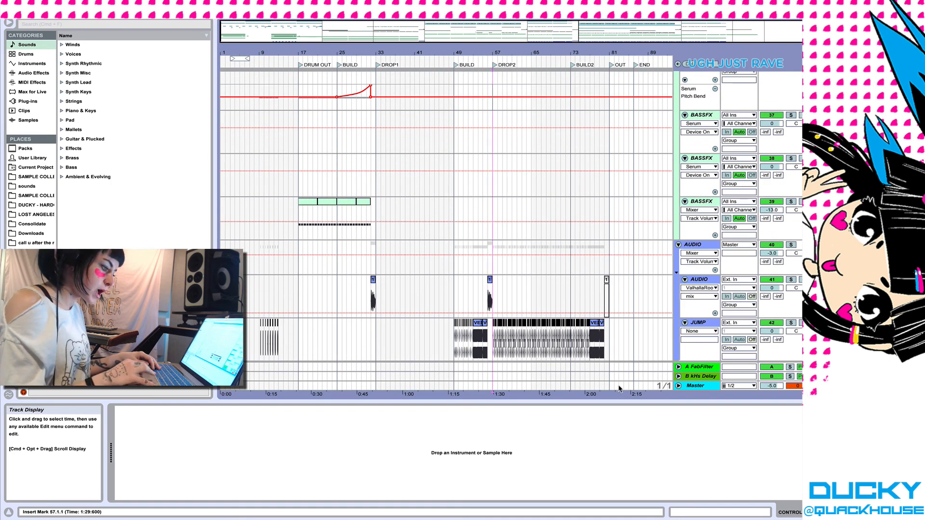
Step: Unfold the Master track, show its devices, and view the NUGEN Monofilter plug-in window before closing it
left_click(679, 386)
left_click(699, 351)
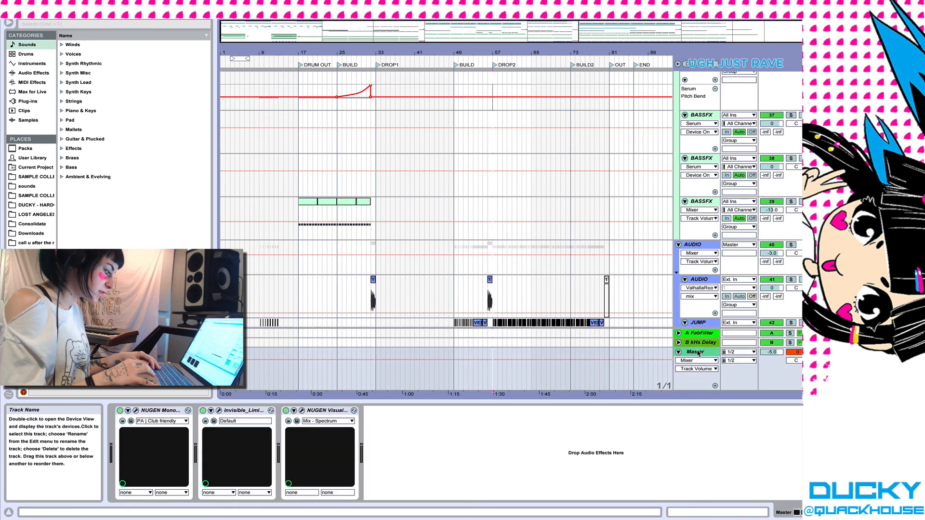
left_click(136, 411)
left_click_drag(310, 178, 534, 42)
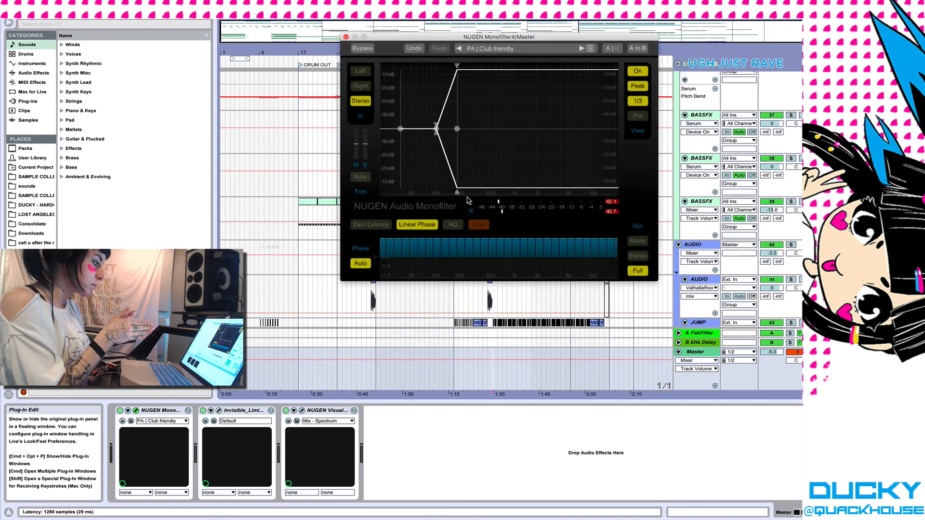
left_click(346, 37)
Step: View the Master track's Invisible Limiter settings clear of the webcam, and close its window
left_click(220, 410)
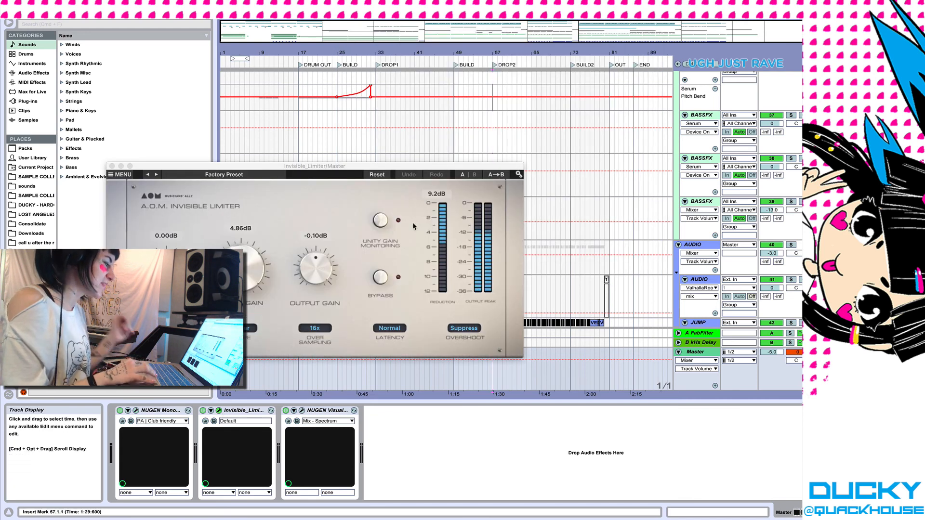
left_click_drag(358, 168, 520, 19)
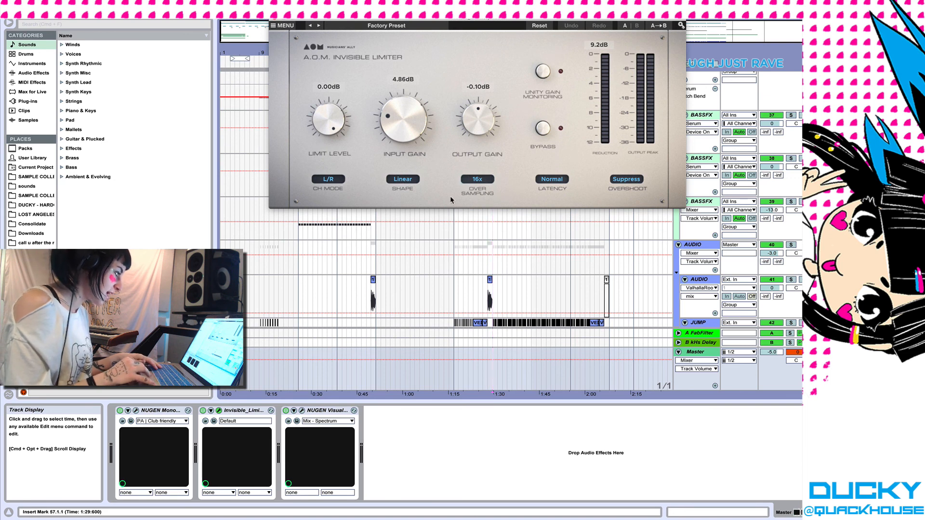
left_click(274, 17)
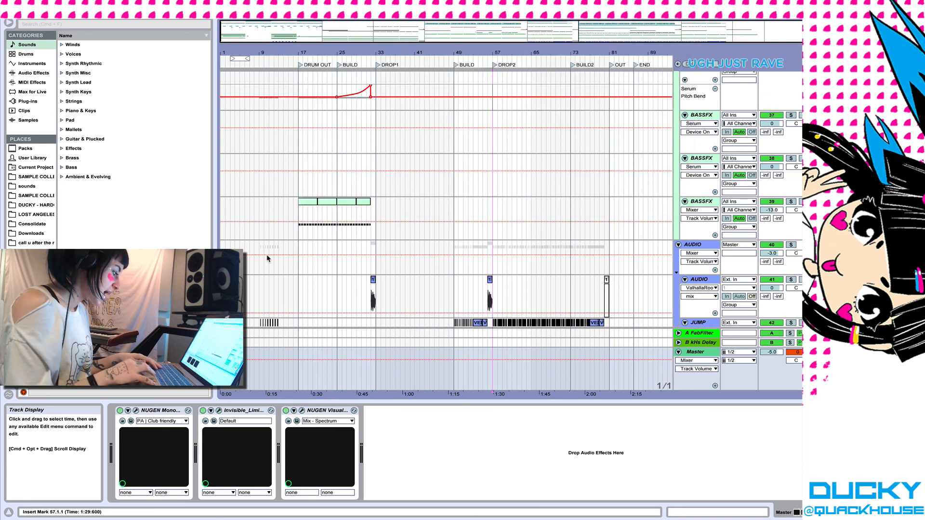
Step: View the Master track's NUGEN Visualizer spectrum while playing the track from bar 33, and hide the plug-in window
left_click(302, 410)
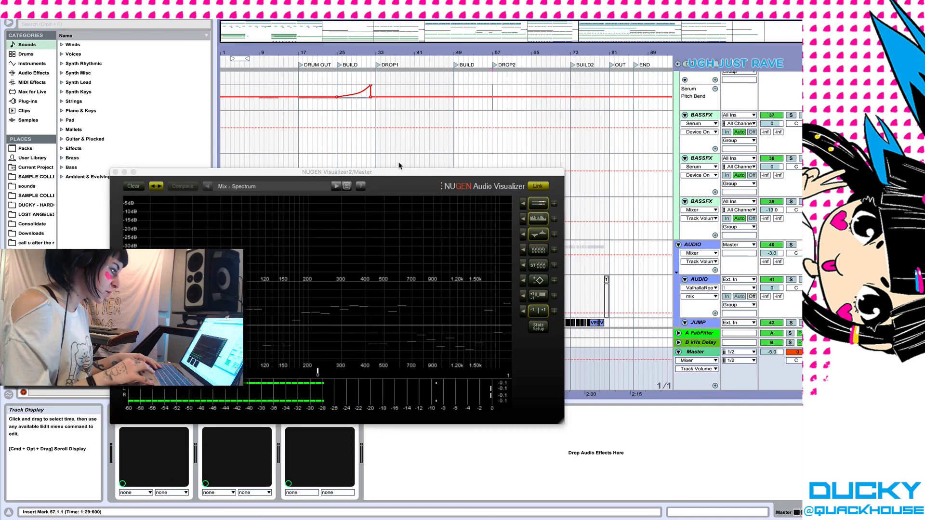
left_click_drag(385, 160, 517, 26)
left_click(375, 332)
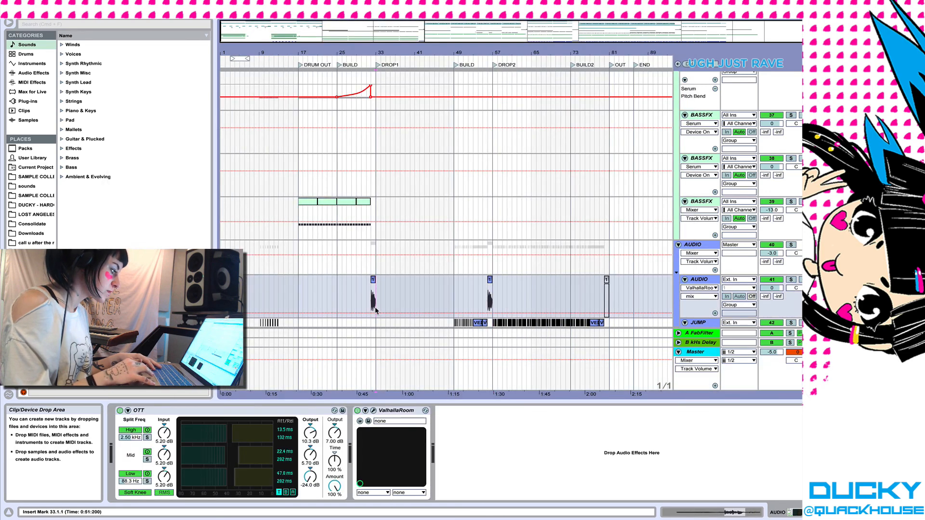
key("Down")
key("Down")
key("space")
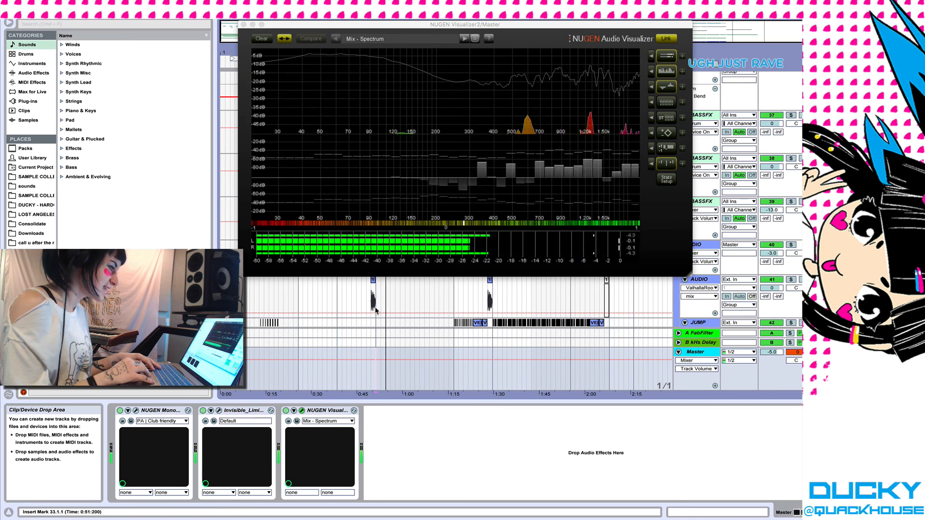
key("super+alt+p")
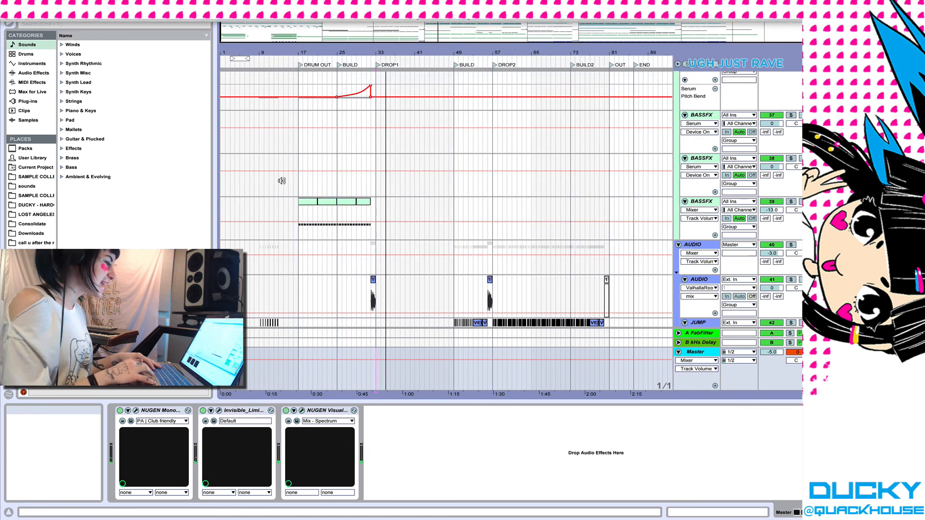